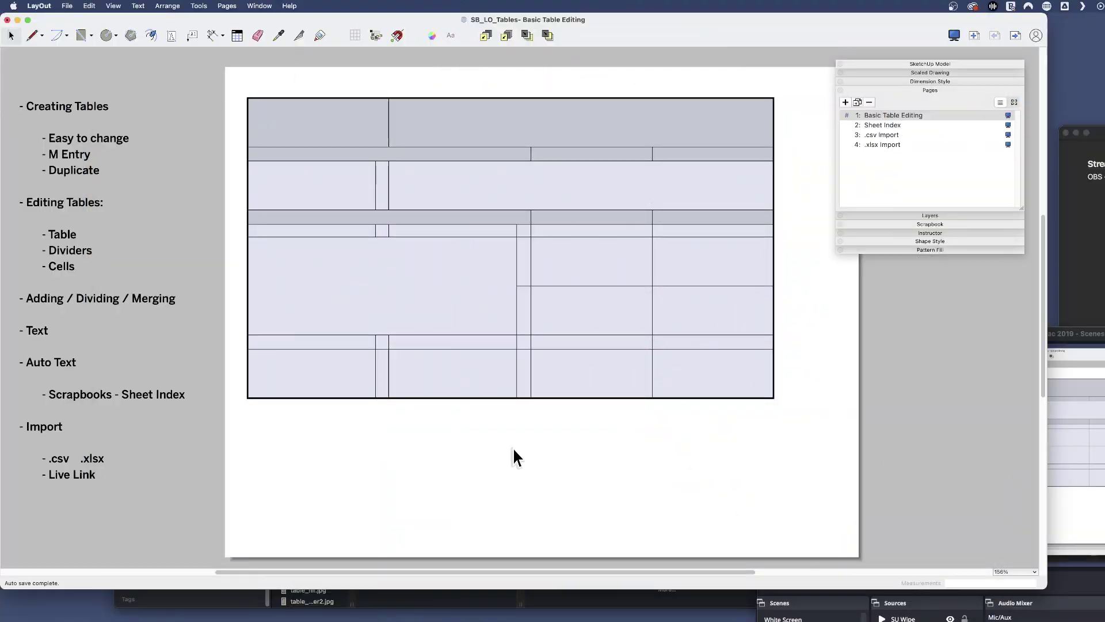
Delete the sample merged-cell table and draw a 4-column, 5-row practice table.
click(326, 138)
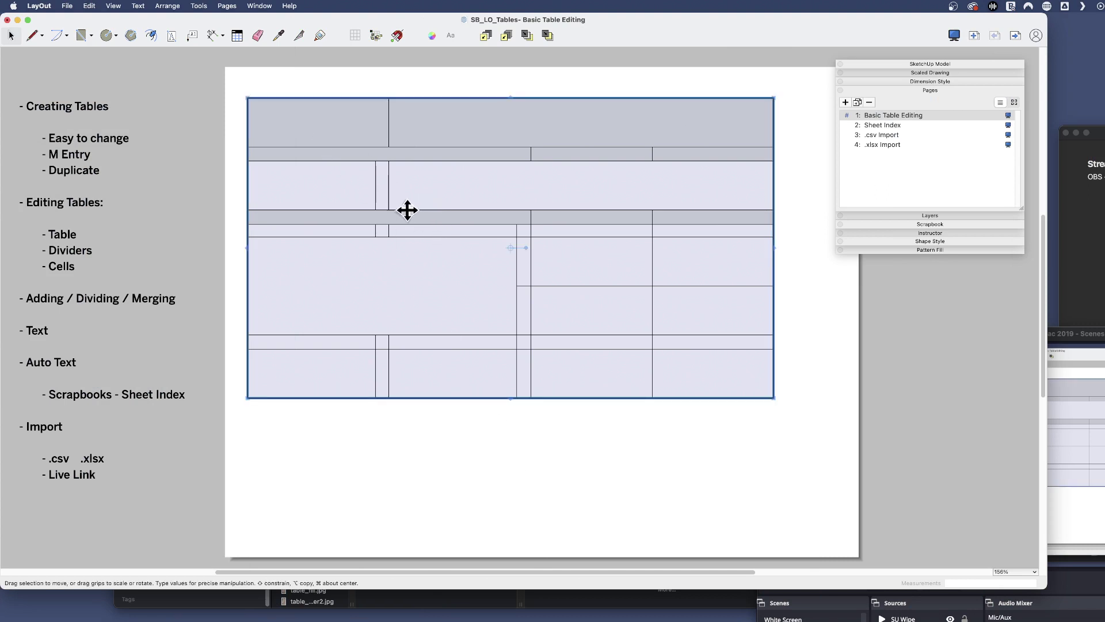
key(Delete)
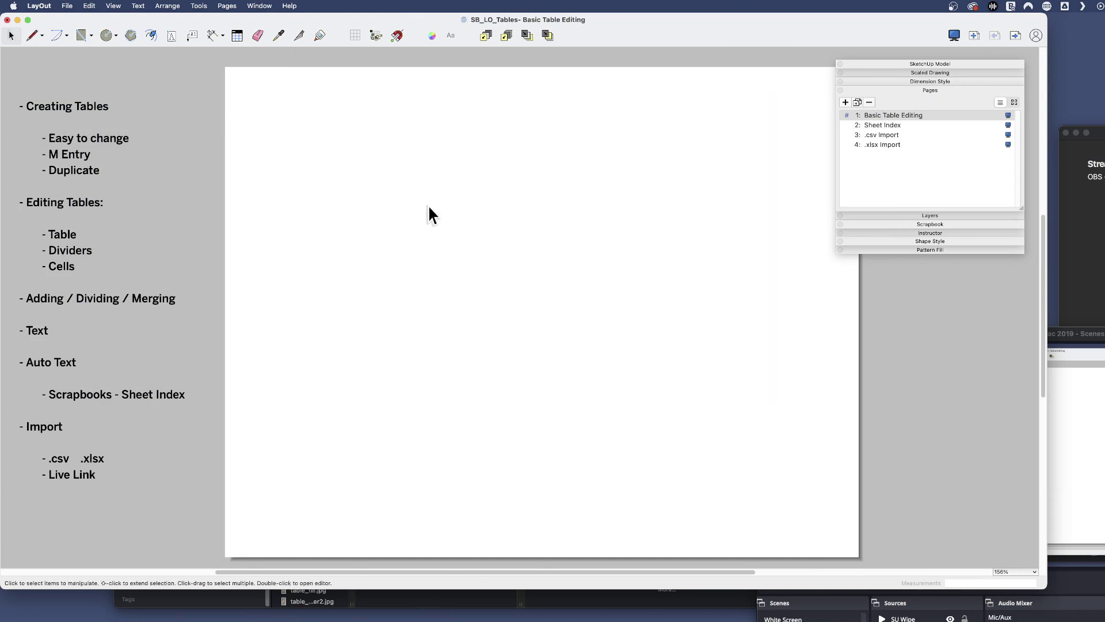
click(237, 35)
click(259, 116)
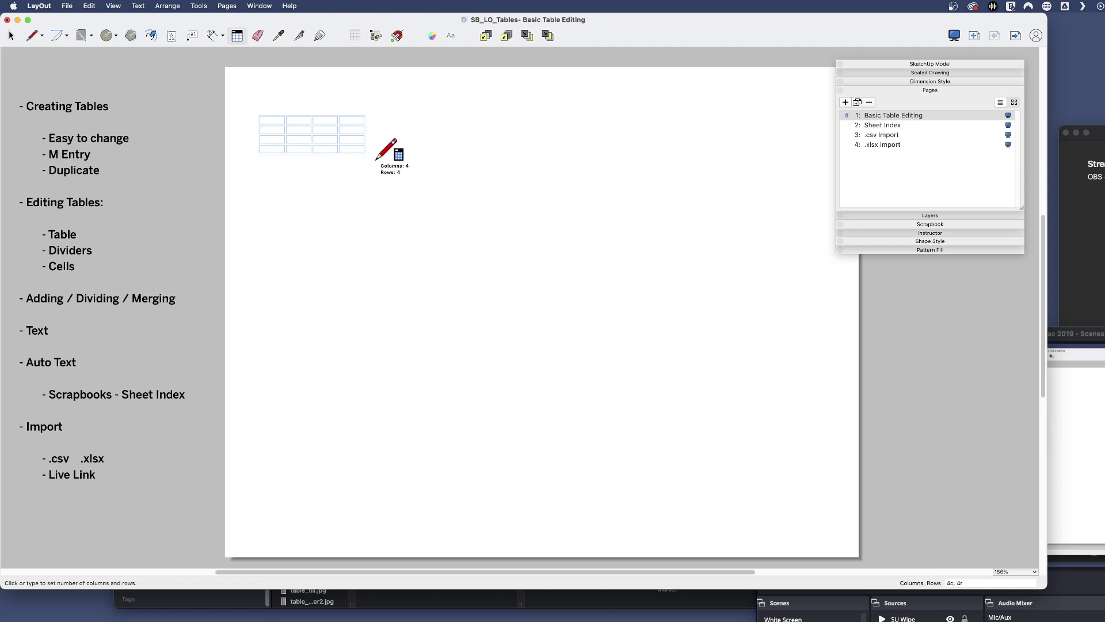
click(366, 164)
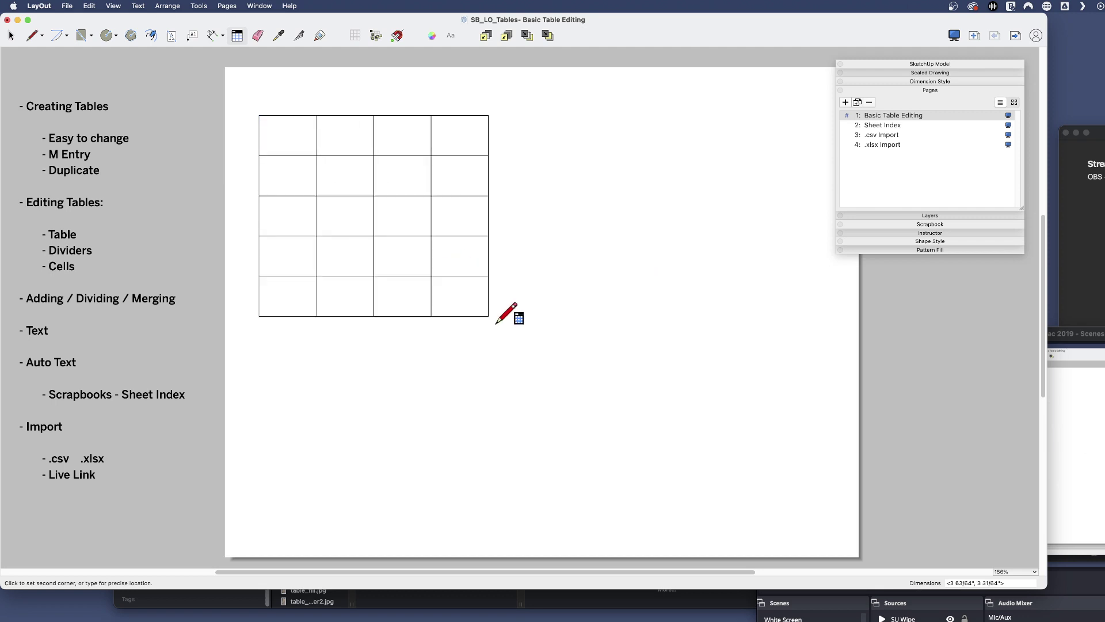
click(662, 301)
key(space)
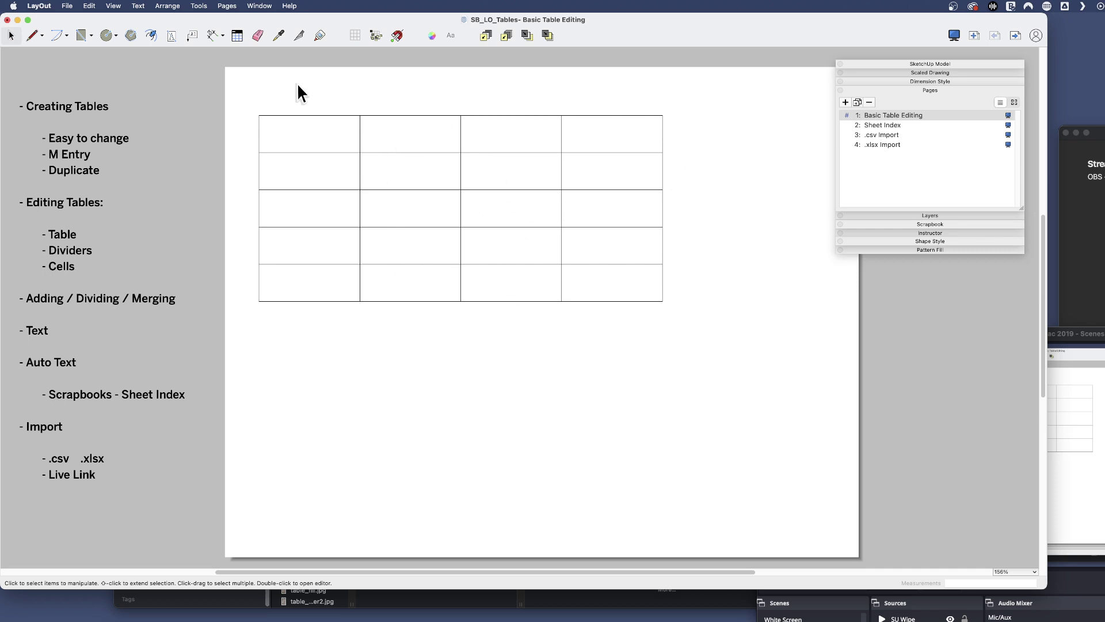
Draw three 3-column, 3-row practice tables, then erase all practice tables with the Eraser.
click(237, 35)
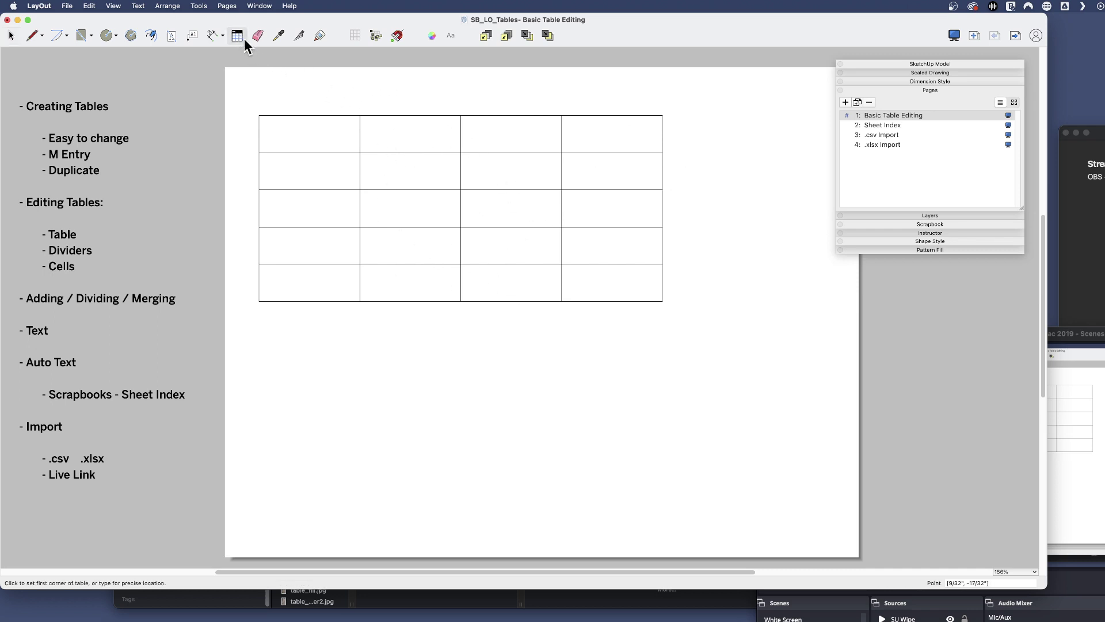
click(311, 341)
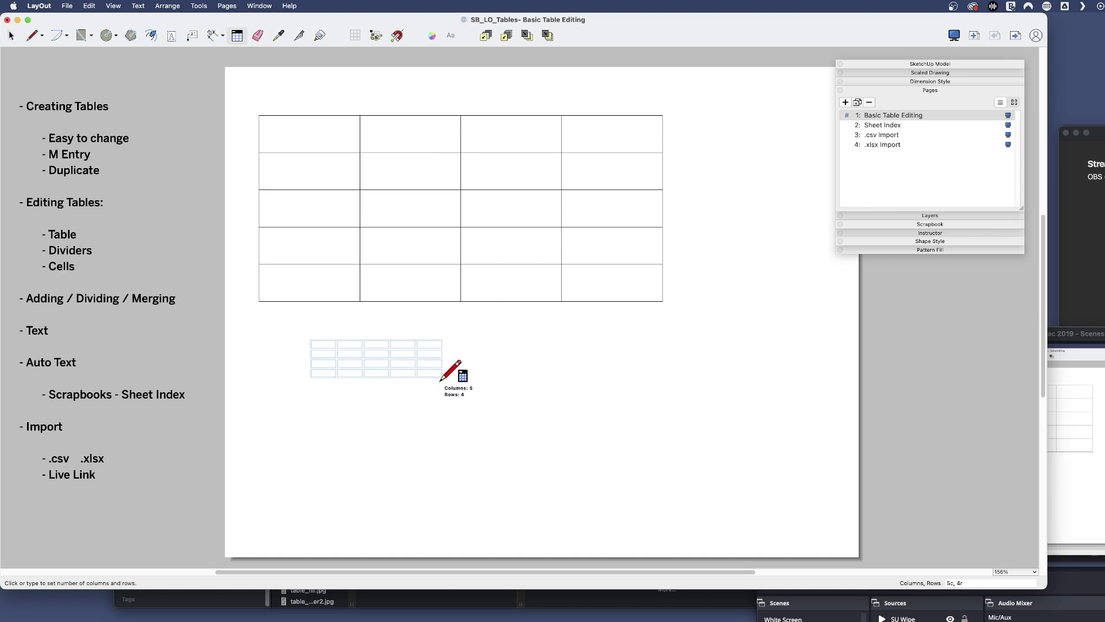
click(390, 368)
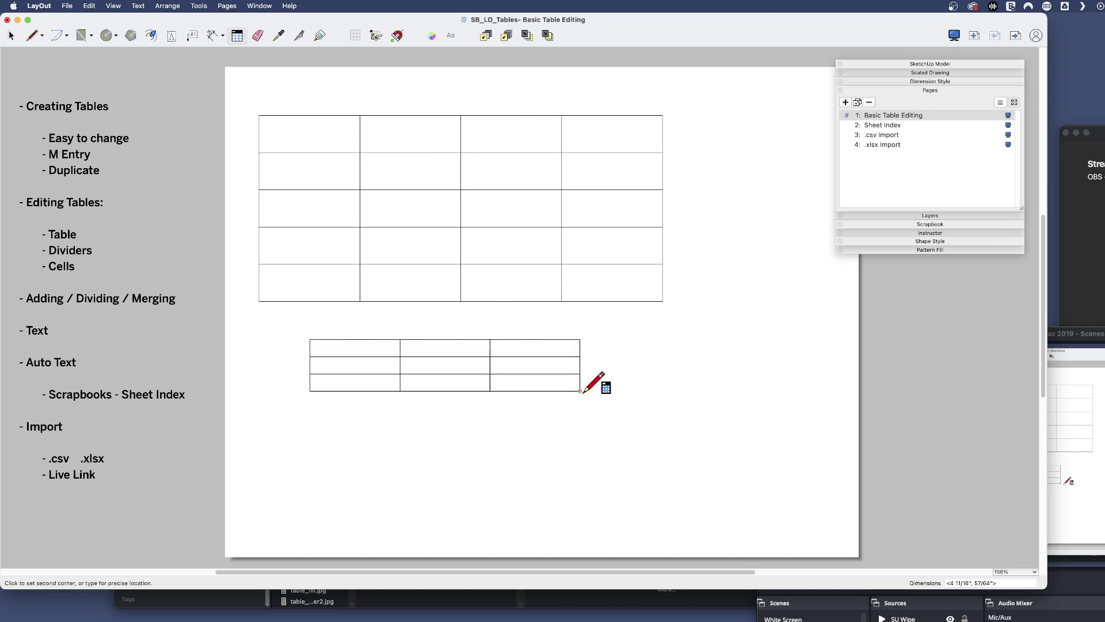
click(581, 391)
click(324, 416)
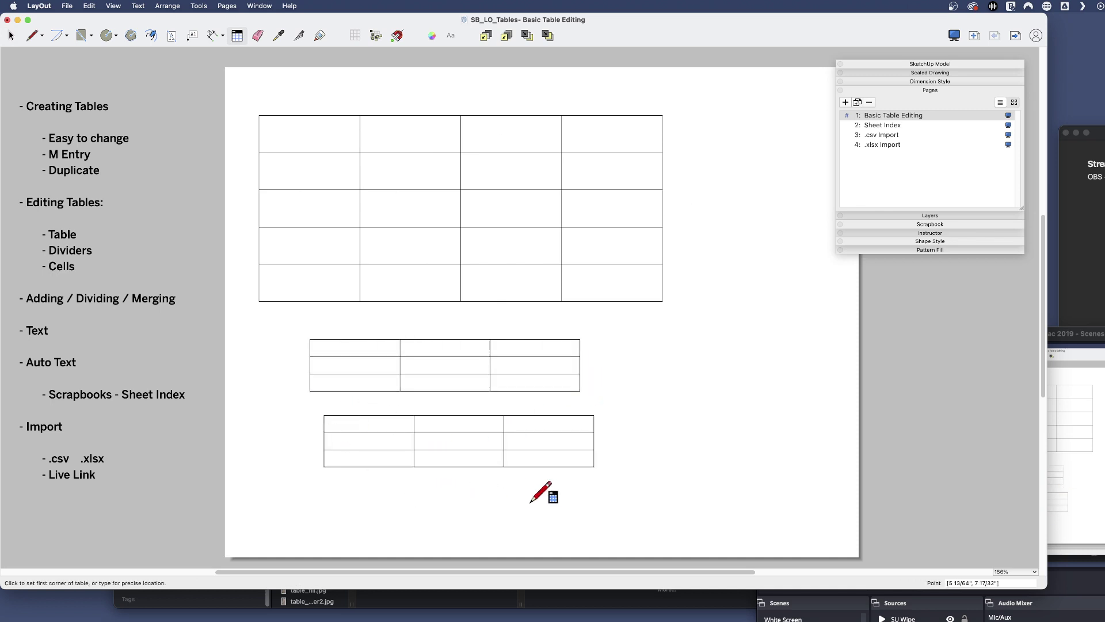
click(459, 495)
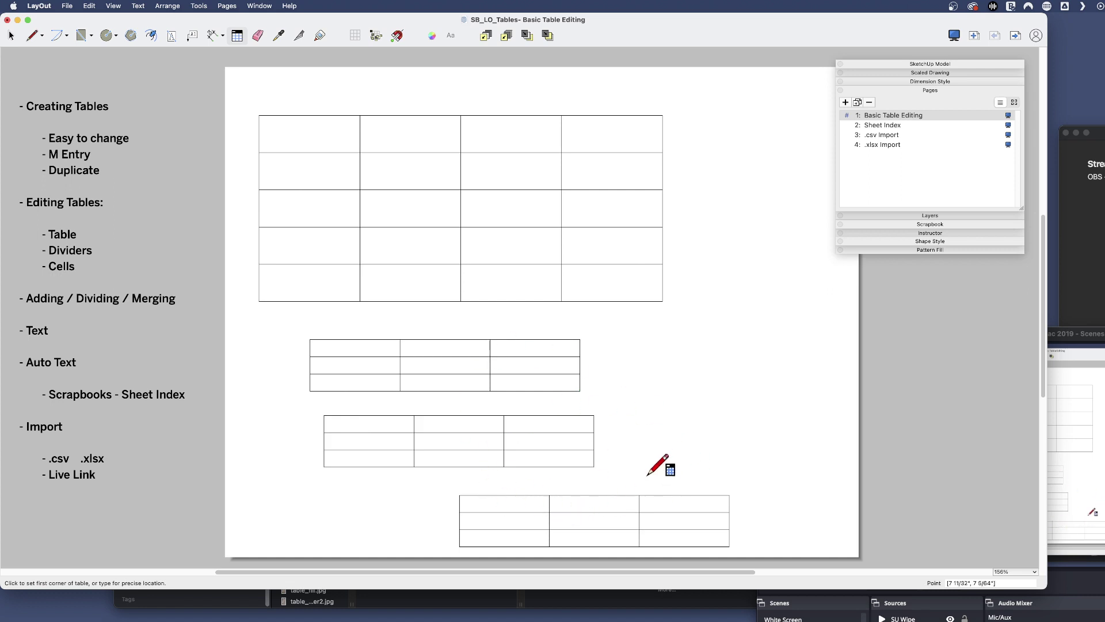
key(e)
mouse_move(634, 508)
mouse_down()
mouse_move(554, 358)
mouse_move(540, 281)
mouse_move(533, 296)
mouse_move(471, 242)
mouse_up()
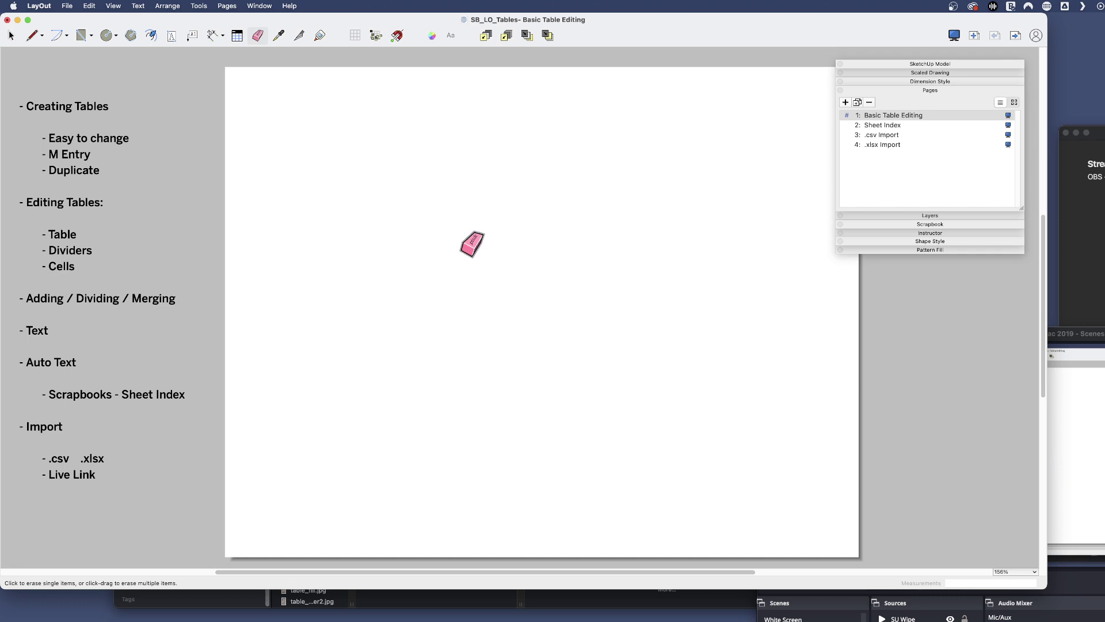
Draw a 10c,5r table from the upper-left corner across most of the page width.
click(237, 35)
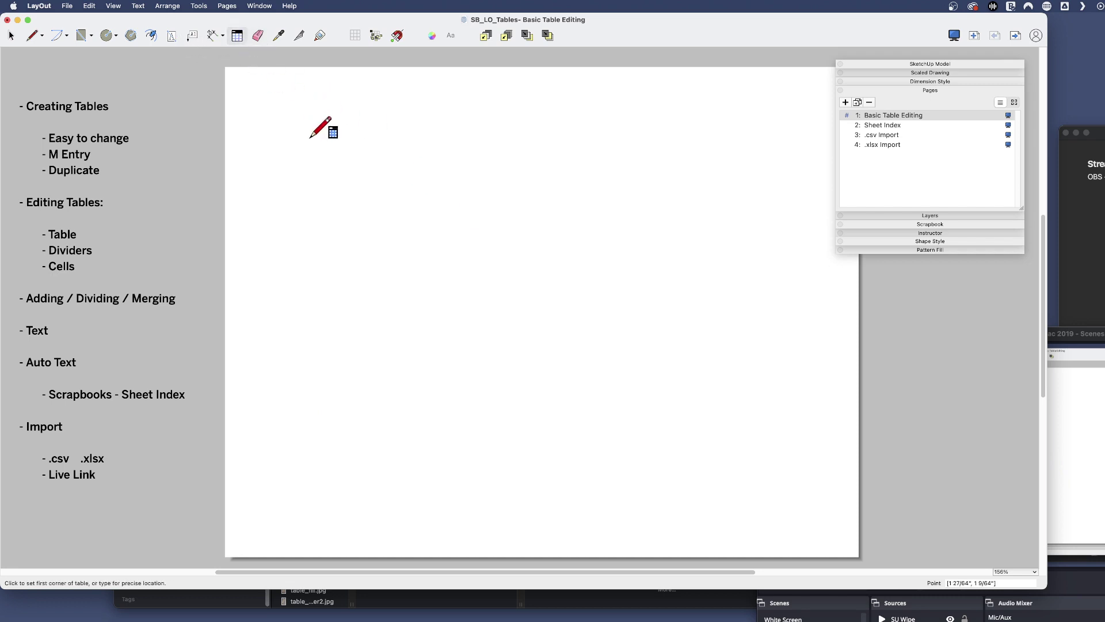
click(272, 115)
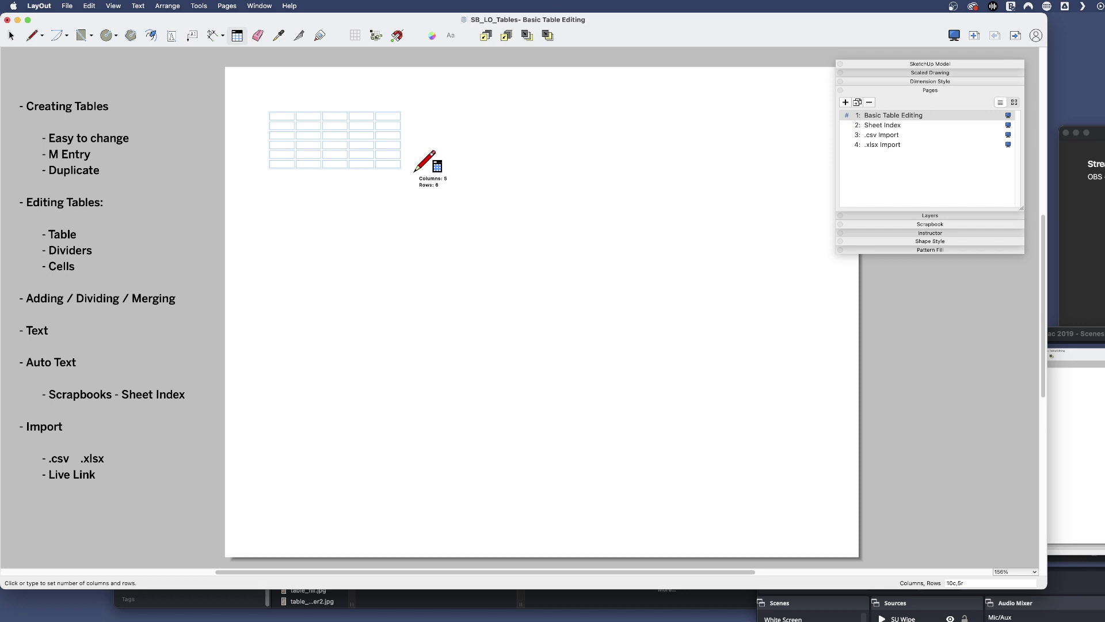
key(Return)
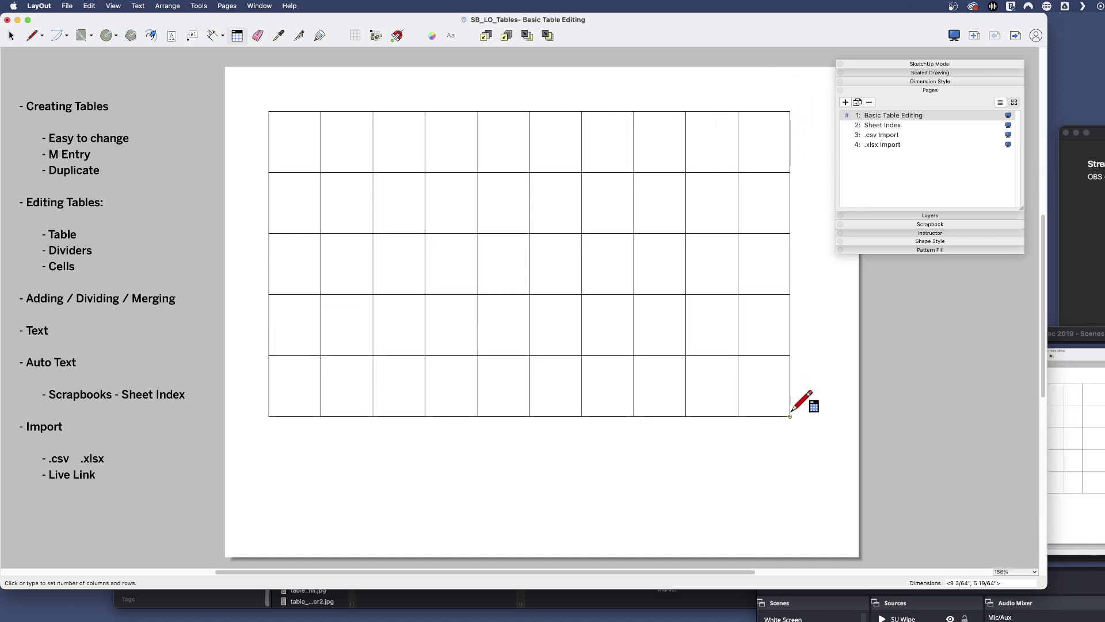
click(790, 397)
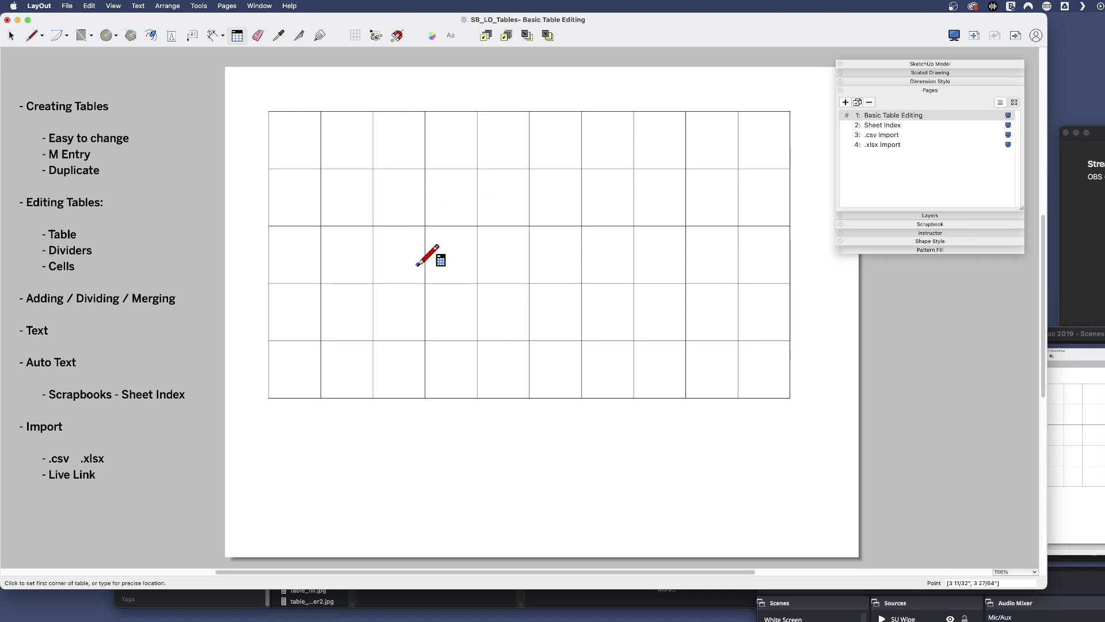
Give the whole 10-by-5 table a 2 pt black stroke and light grey cell fill.
key(space)
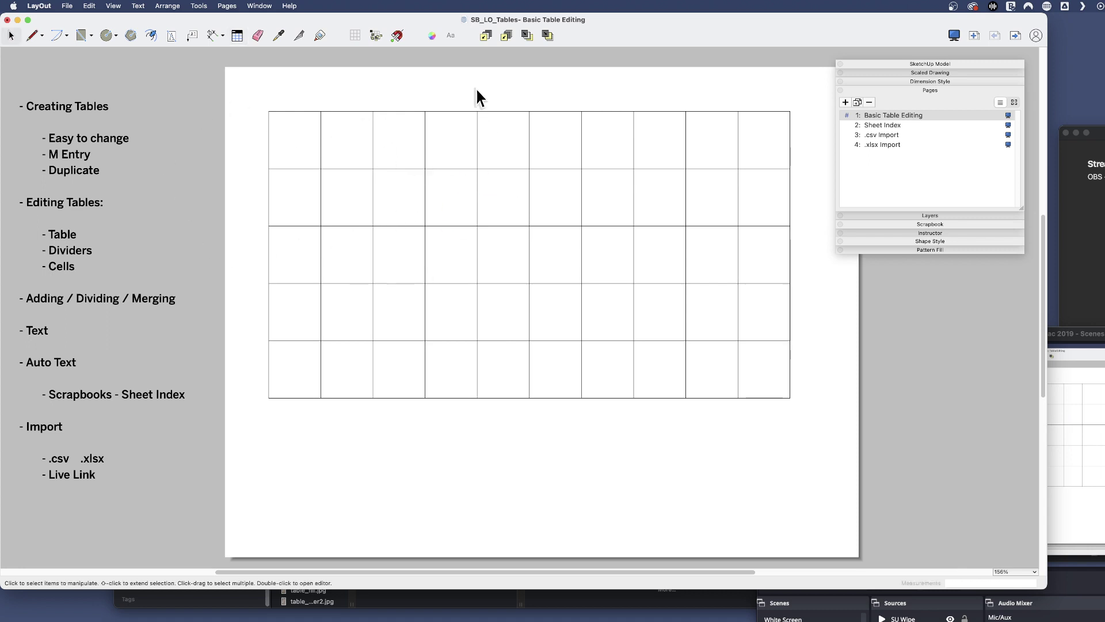
click(435, 151)
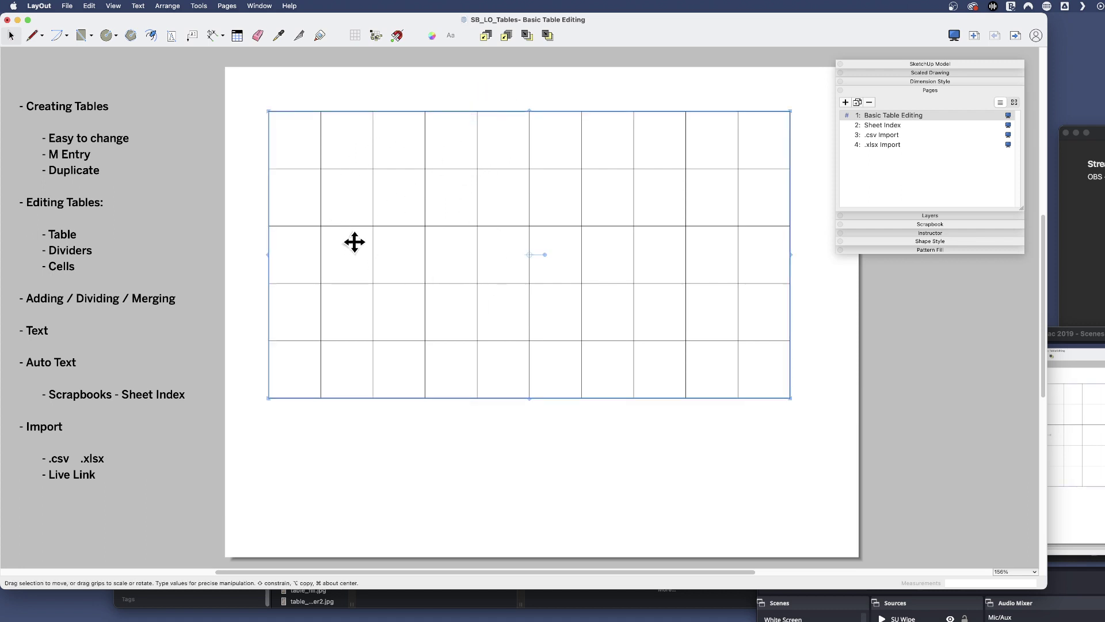
drag(588, 87, 464, 169)
click(931, 243)
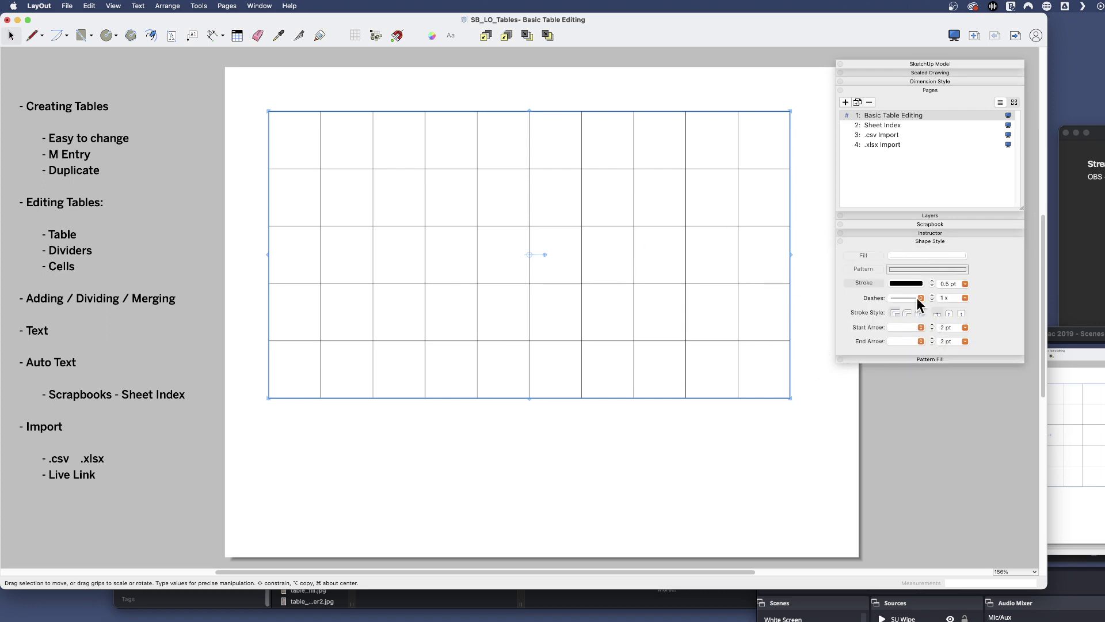
click(965, 284)
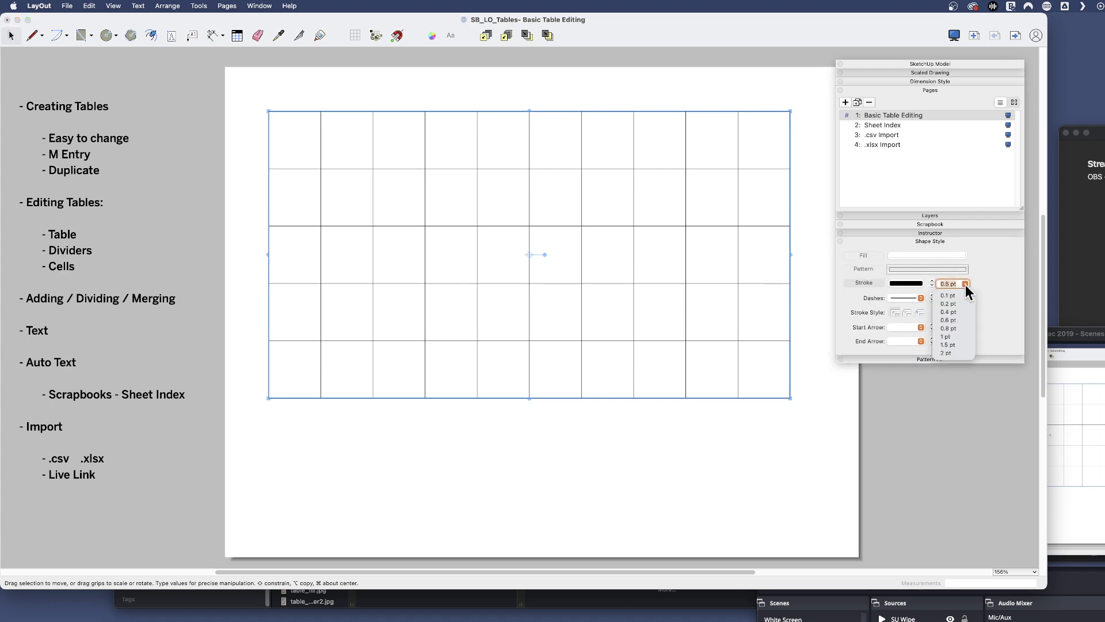
click(946, 353)
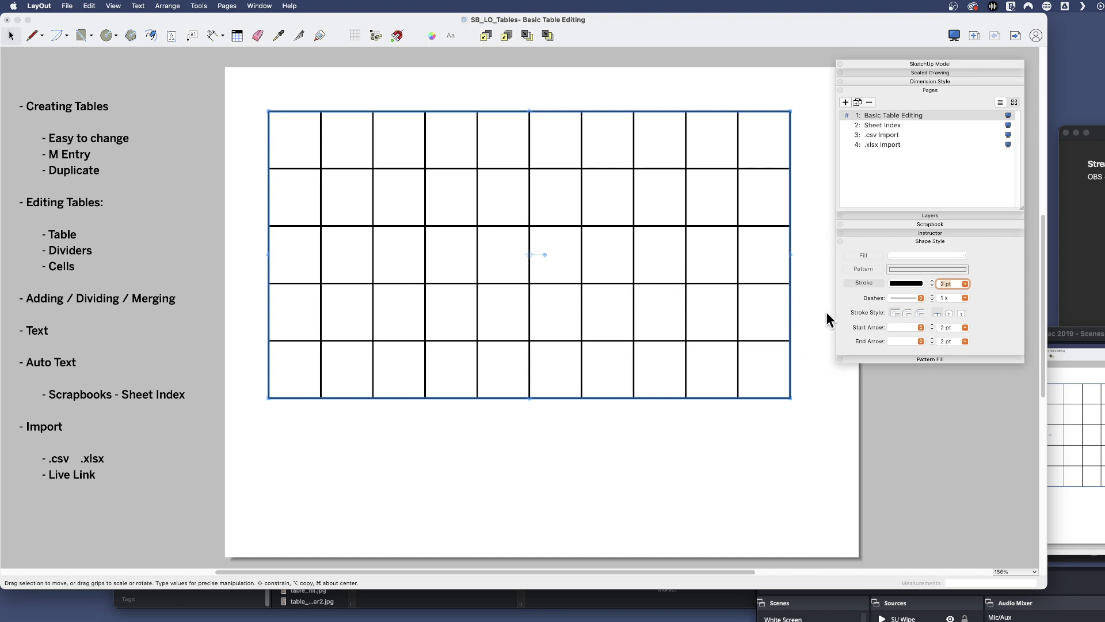
click(905, 256)
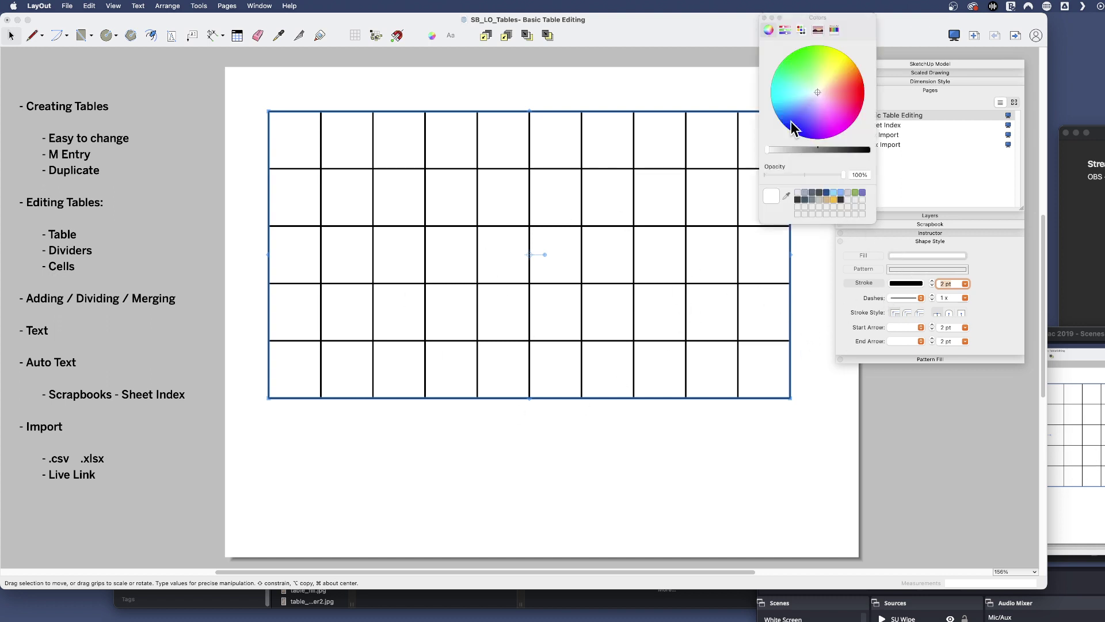
click(781, 150)
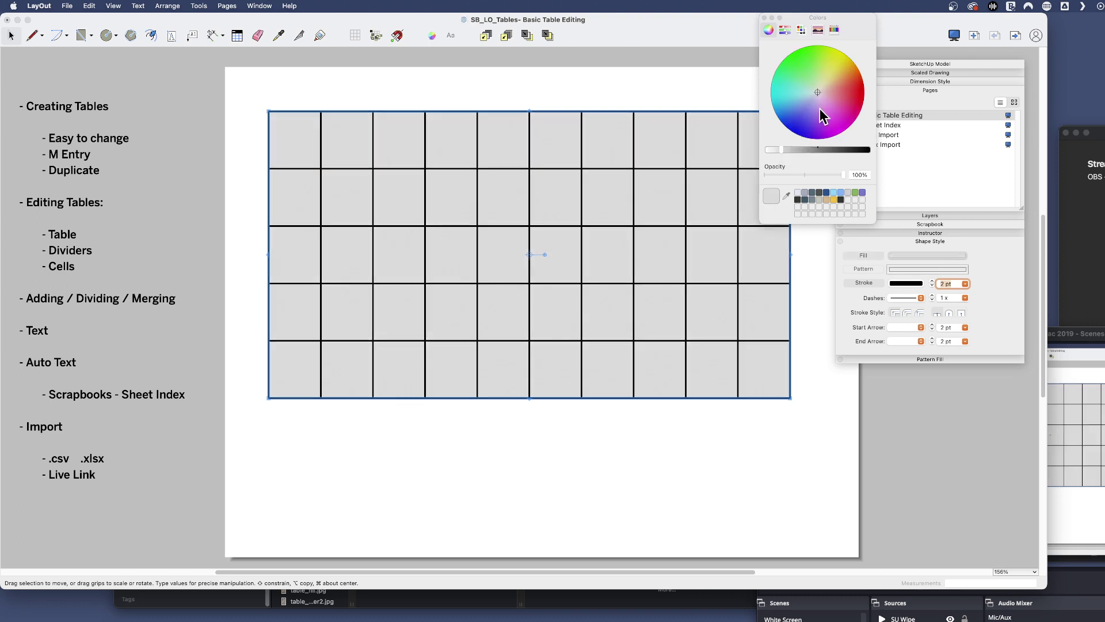
click(765, 18)
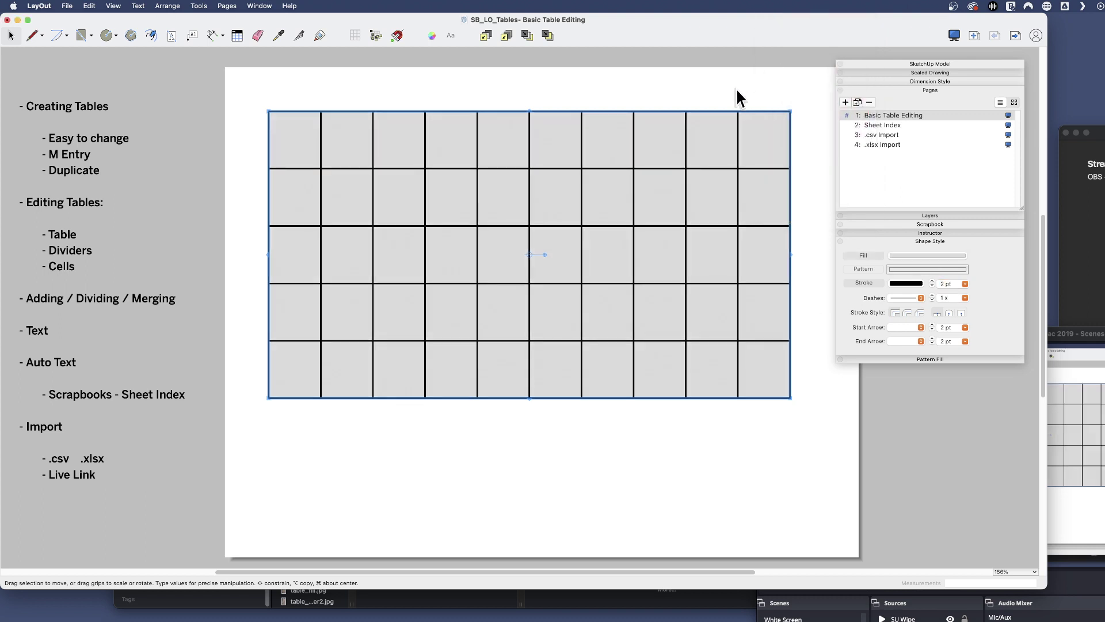
key(Escape)
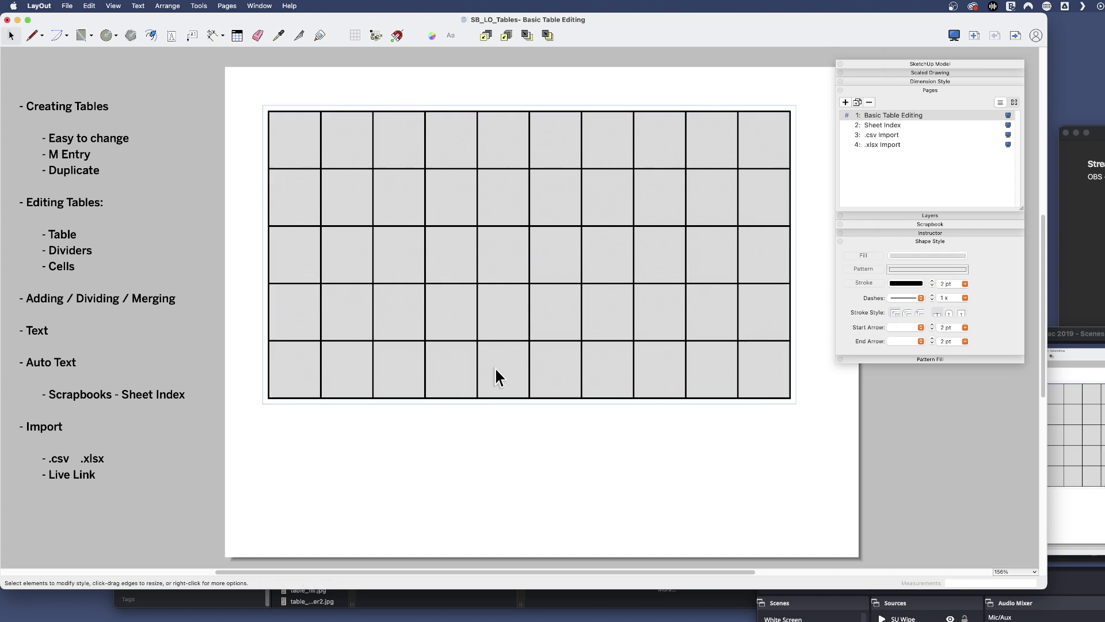
Make all inner dividers 0.6 pt mid-grey lines, keeping the outer border 2 pt black.
drag(762, 363, 298, 209)
mouse_move(705, 161)
mouse_down()
mouse_move(427, 265)
mouse_move(444, 267)
mouse_up()
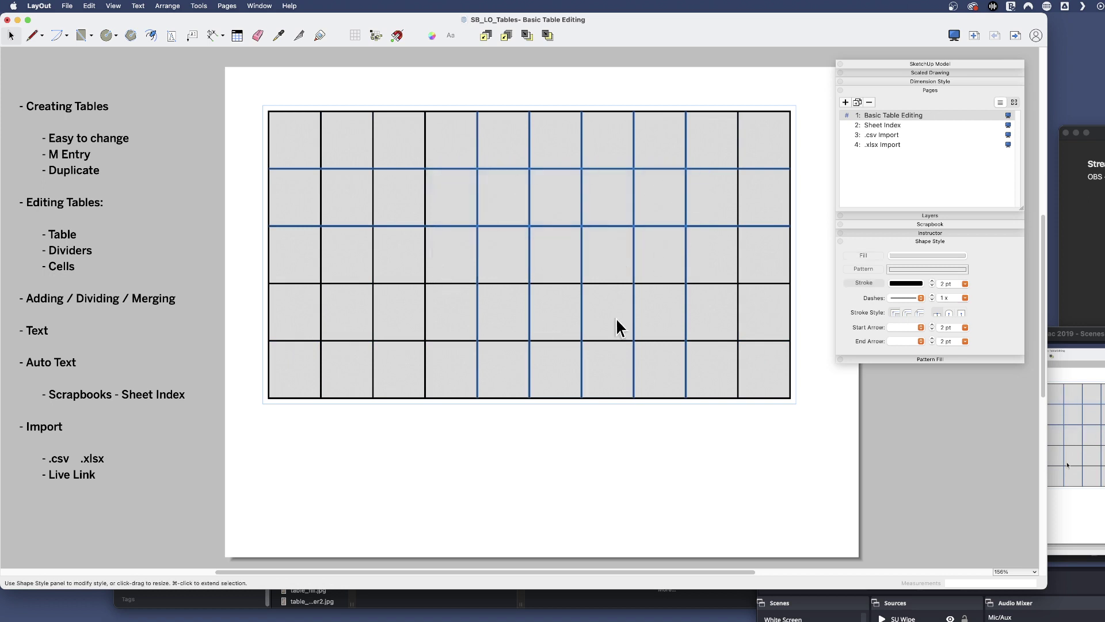
mouse_move(757, 151)
mouse_down()
mouse_move(420, 227)
mouse_move(301, 306)
mouse_move(287, 371)
mouse_up()
click(966, 283)
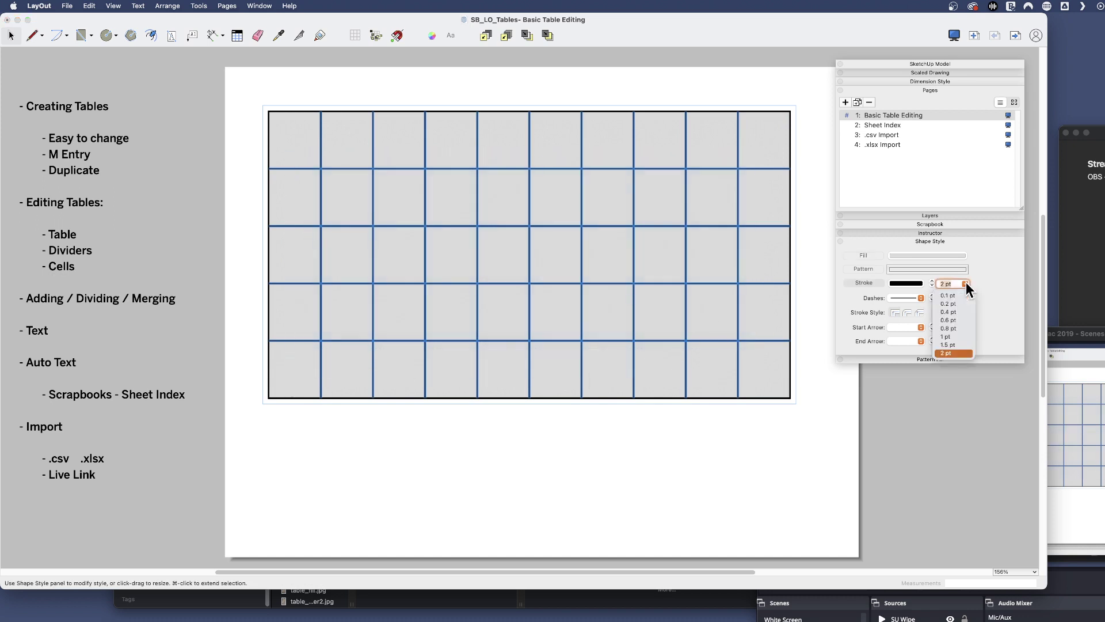
click(953, 321)
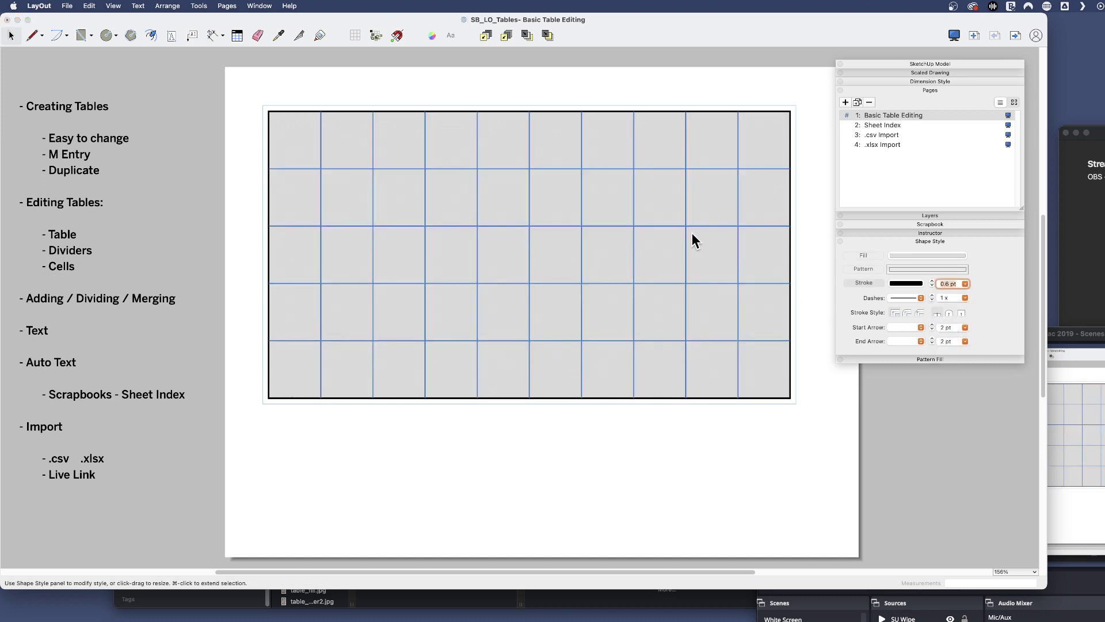
click(910, 284)
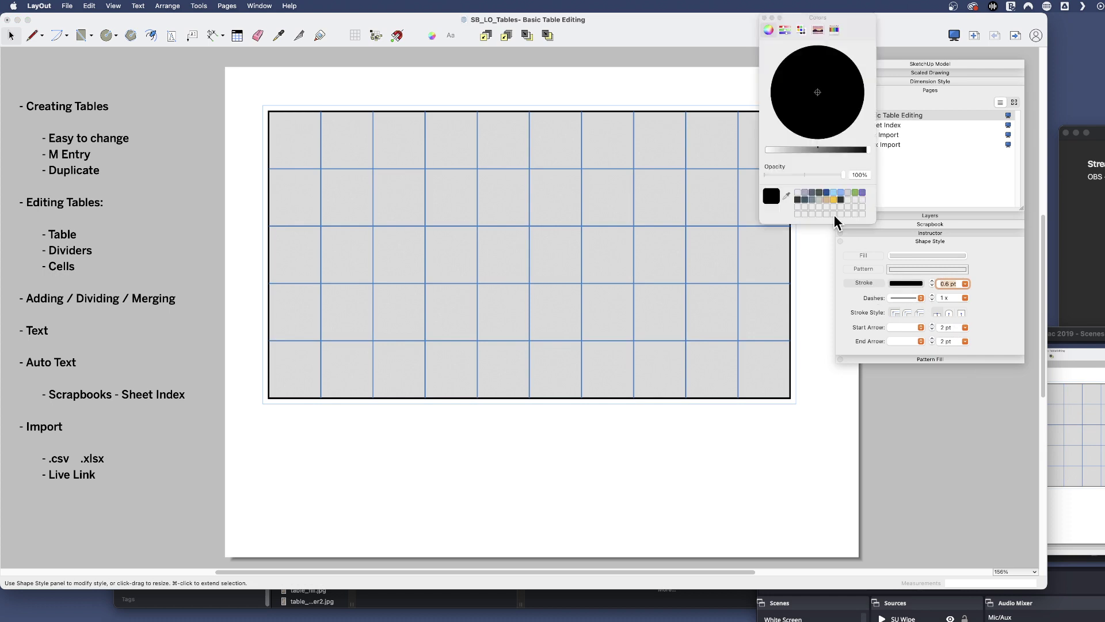
drag(818, 150, 819, 150)
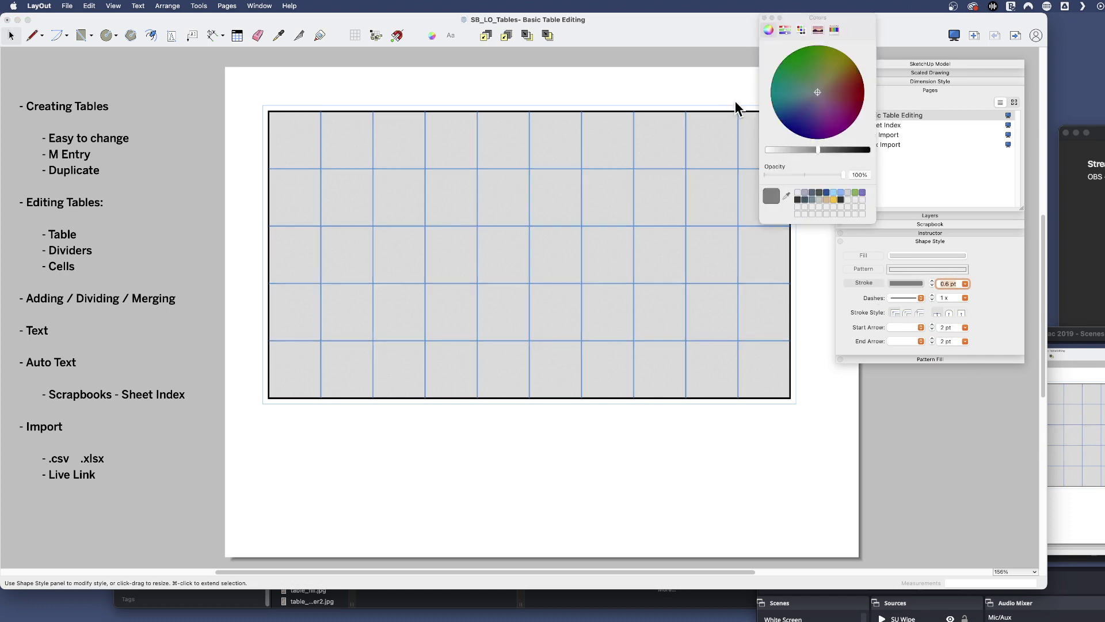
click(696, 239)
click(745, 210)
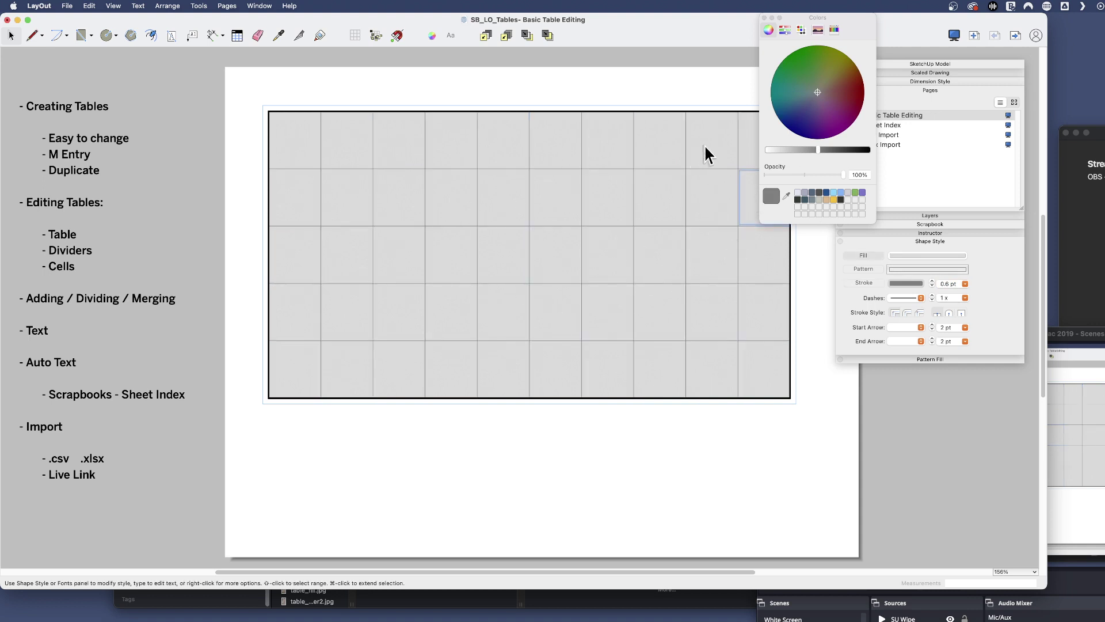
Select every cell in the table's top two rows.
click(779, 18)
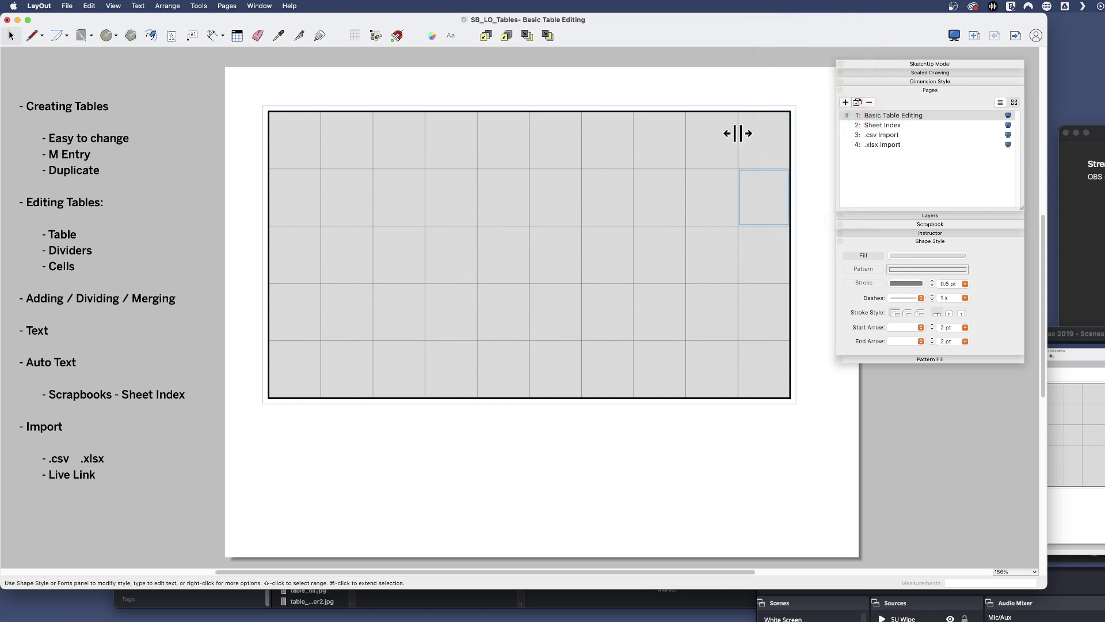
click(704, 151)
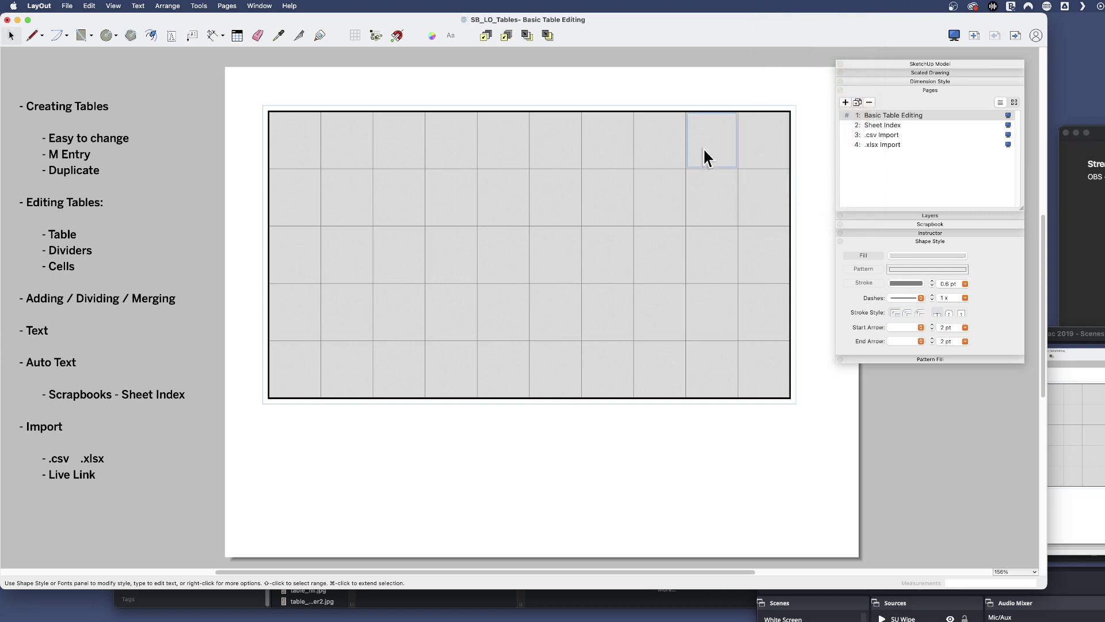
click(589, 81)
click(497, 175)
click(347, 144)
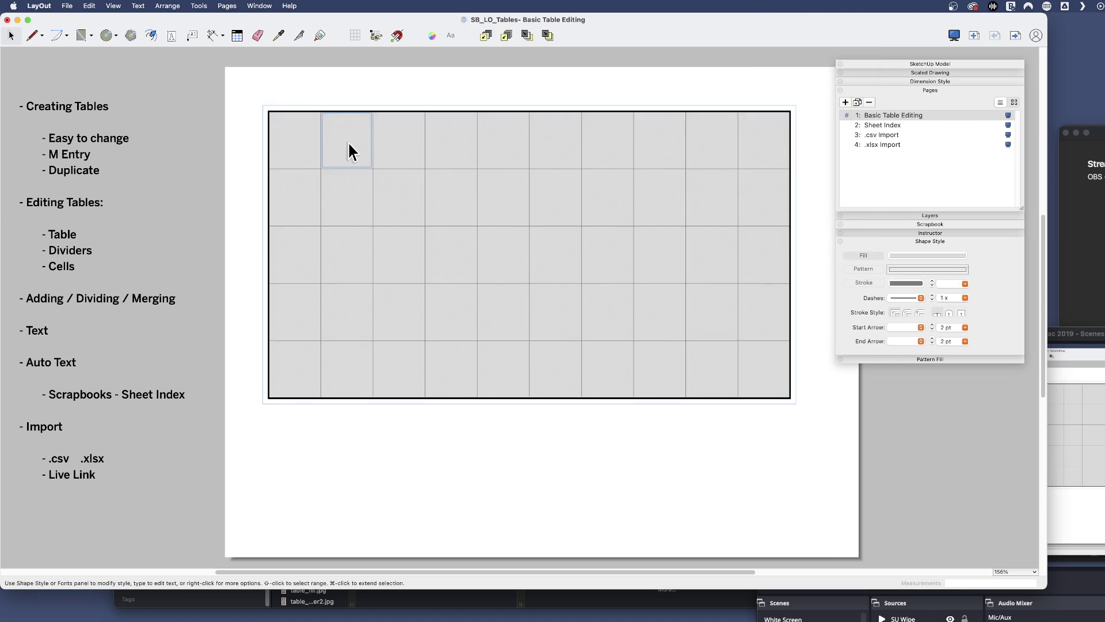
shift+click(343, 193)
shift+click(657, 192)
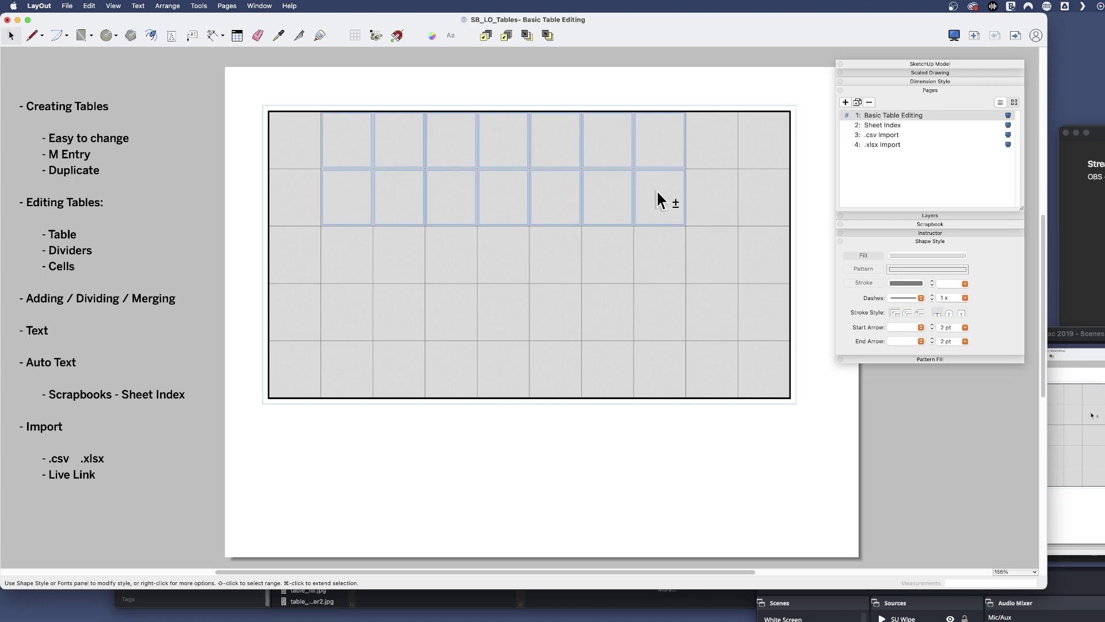
click(764, 147)
shift+click(290, 199)
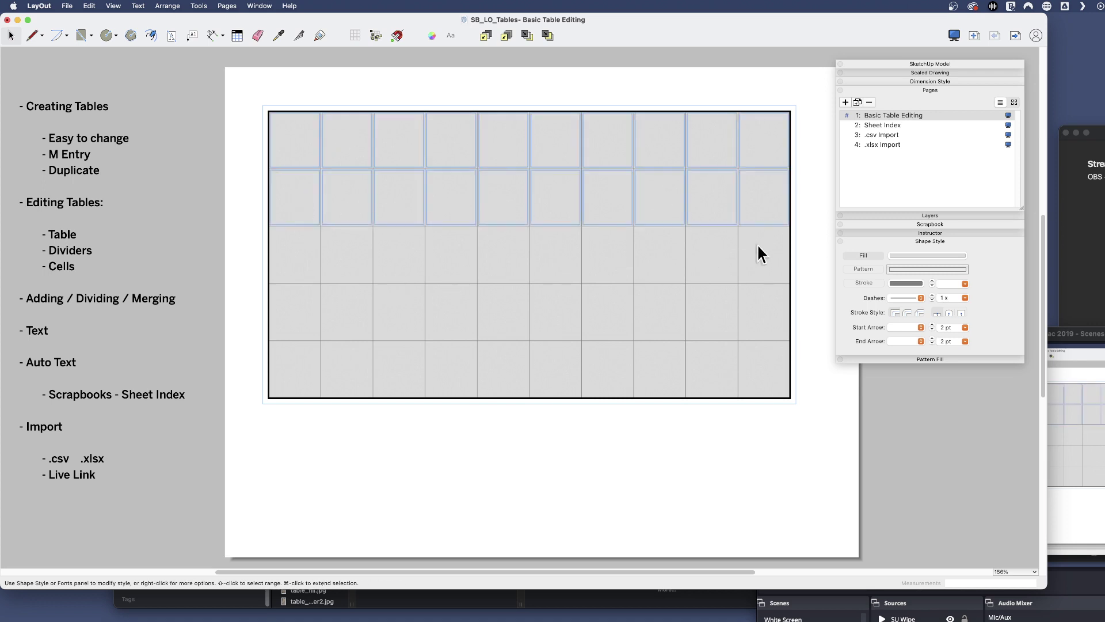
Fill the top two rows with a darker blue-grey colour.
click(910, 256)
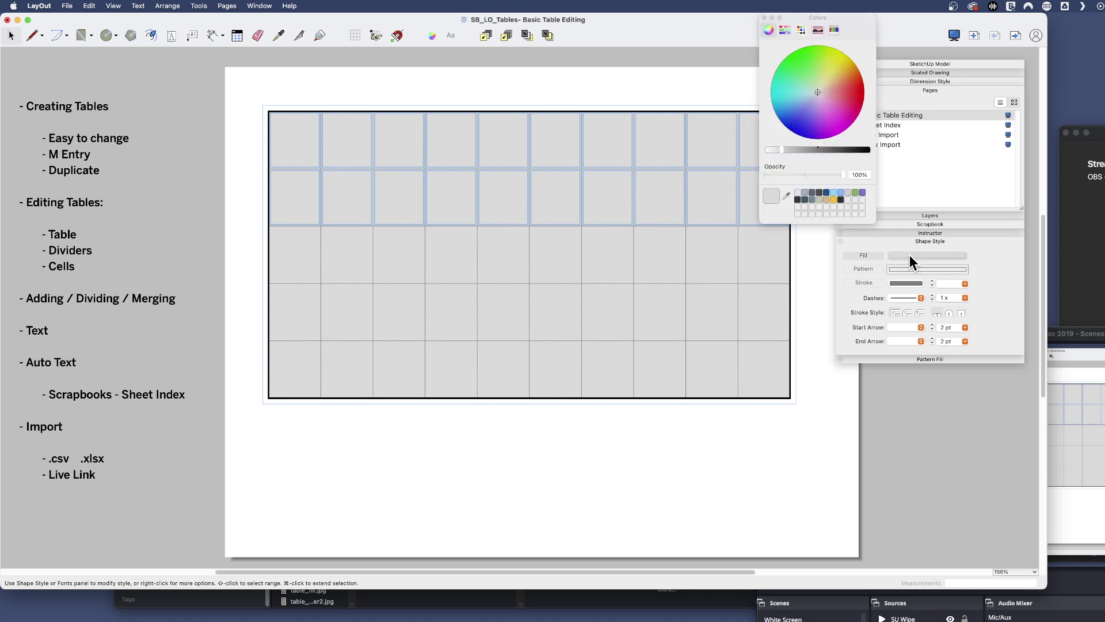
click(801, 149)
click(812, 97)
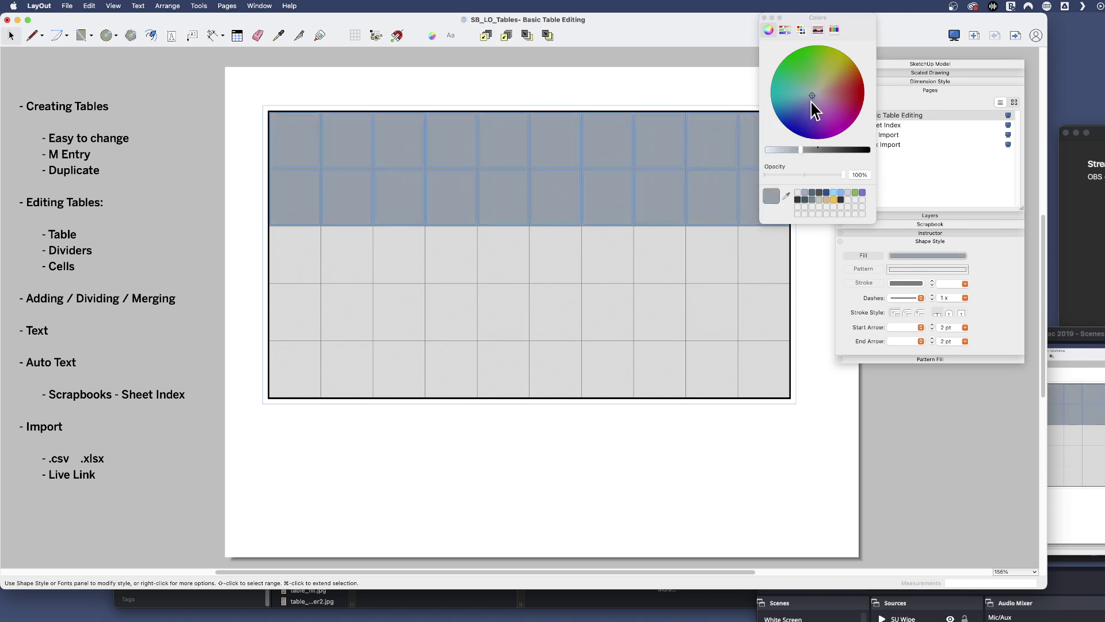
click(706, 80)
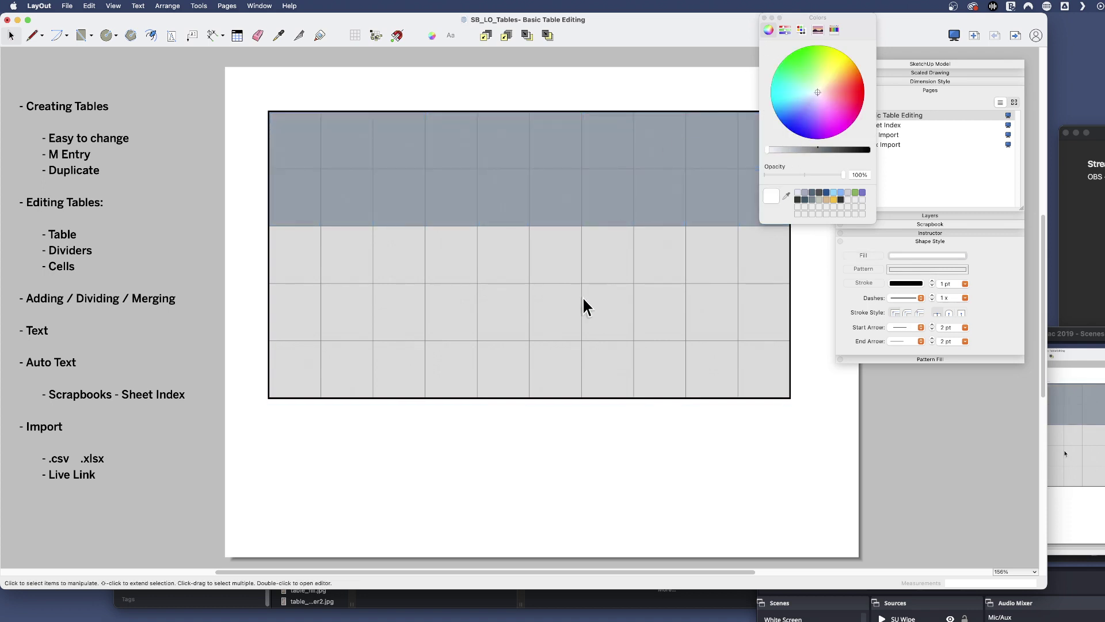
click(764, 19)
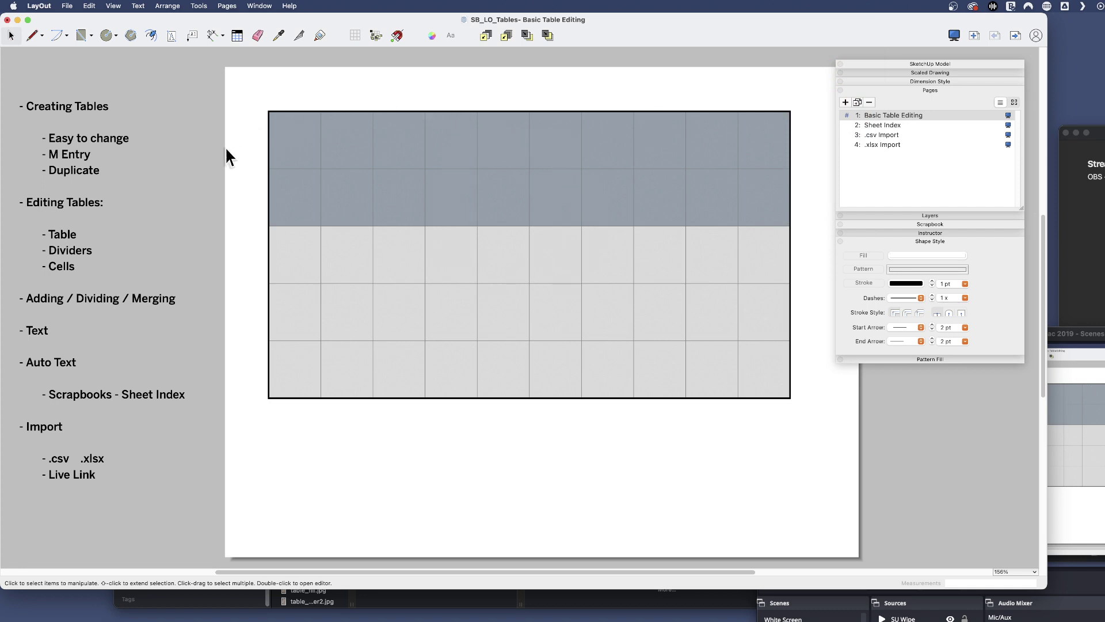
click(534, 245)
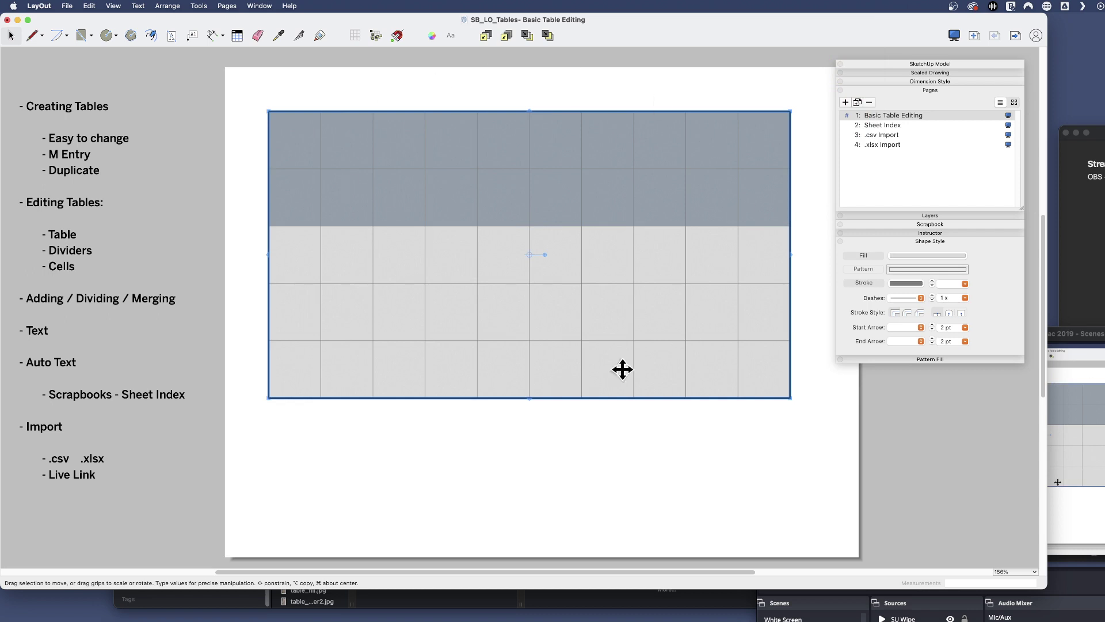
key(Escape)
double_click(759, 142)
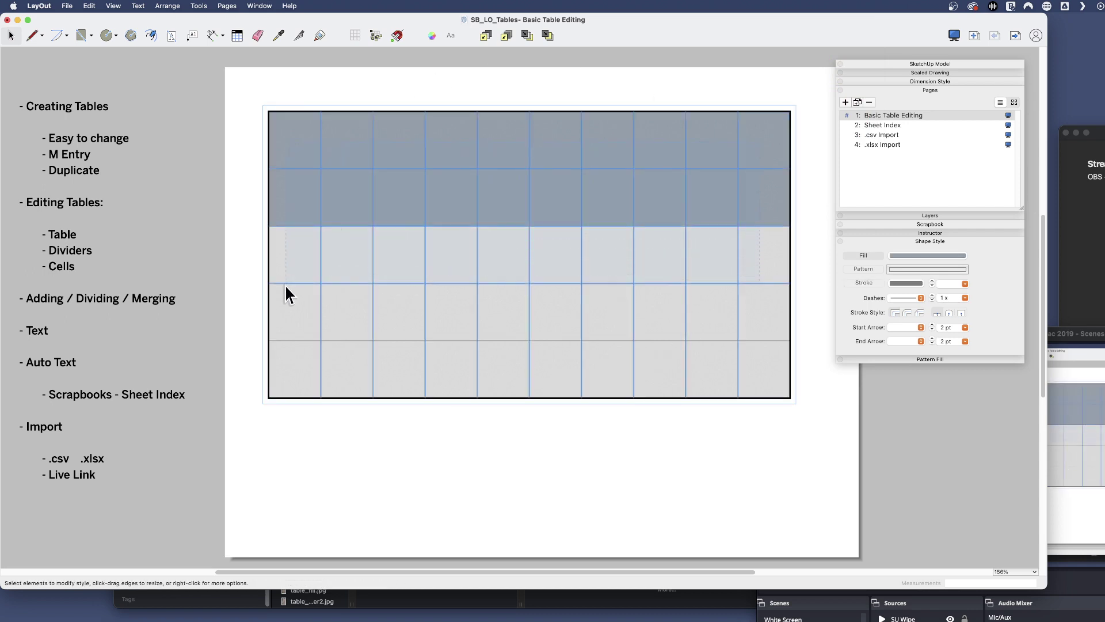
drag(288, 309, 288, 311)
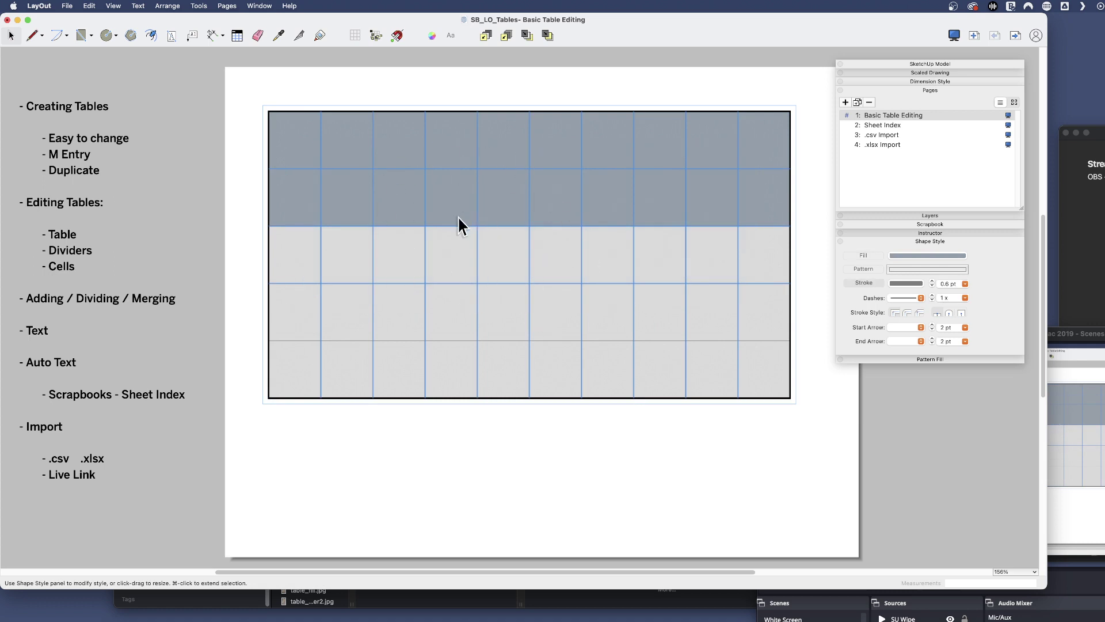
click(667, 275)
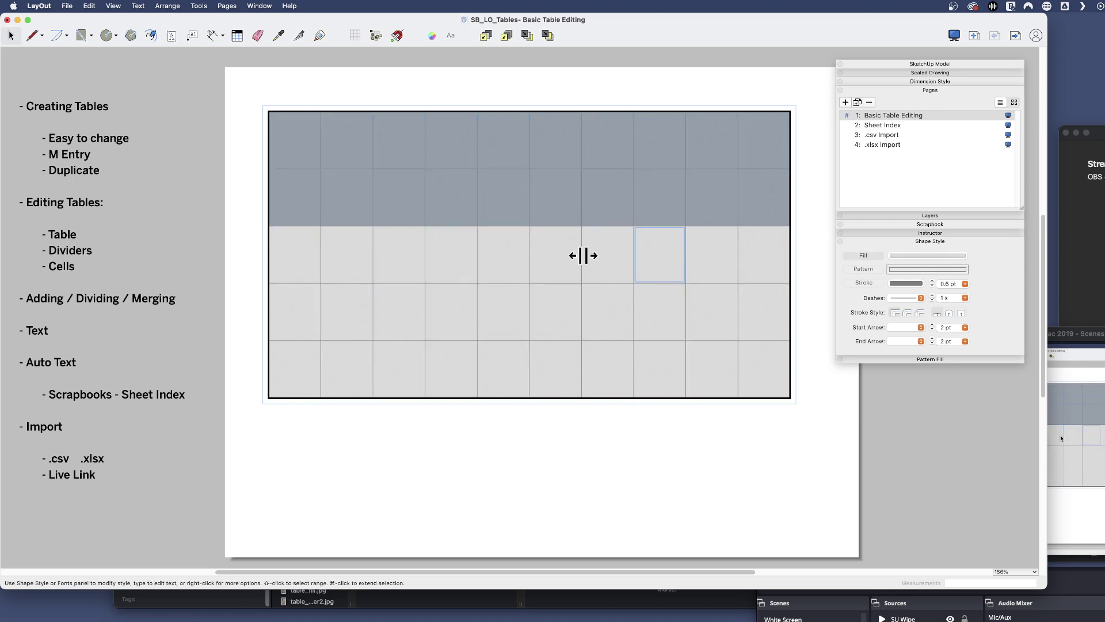
click(594, 260)
click(555, 256)
click(710, 260)
shift+click(454, 195)
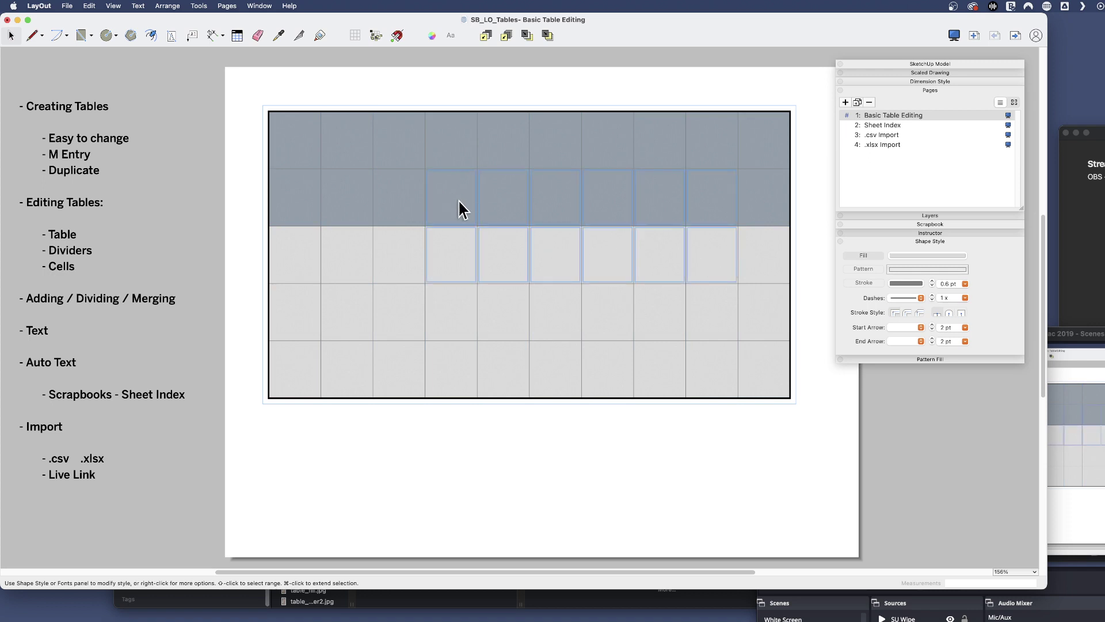
super+click(406, 320)
super+click(345, 321)
super+click(348, 347)
super+click(392, 365)
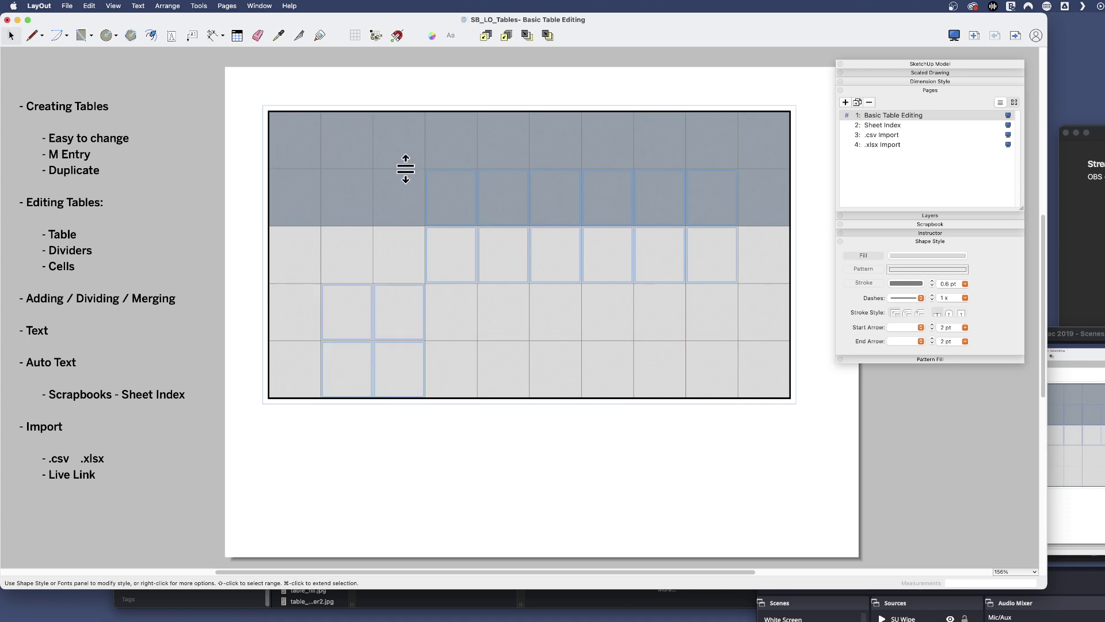
Shrink the top rows and drag two column dividers left to form two thin columns.
mouse_move(405, 168)
mouse_down()
mouse_move(409, 129)
mouse_move(410, 171)
mouse_up()
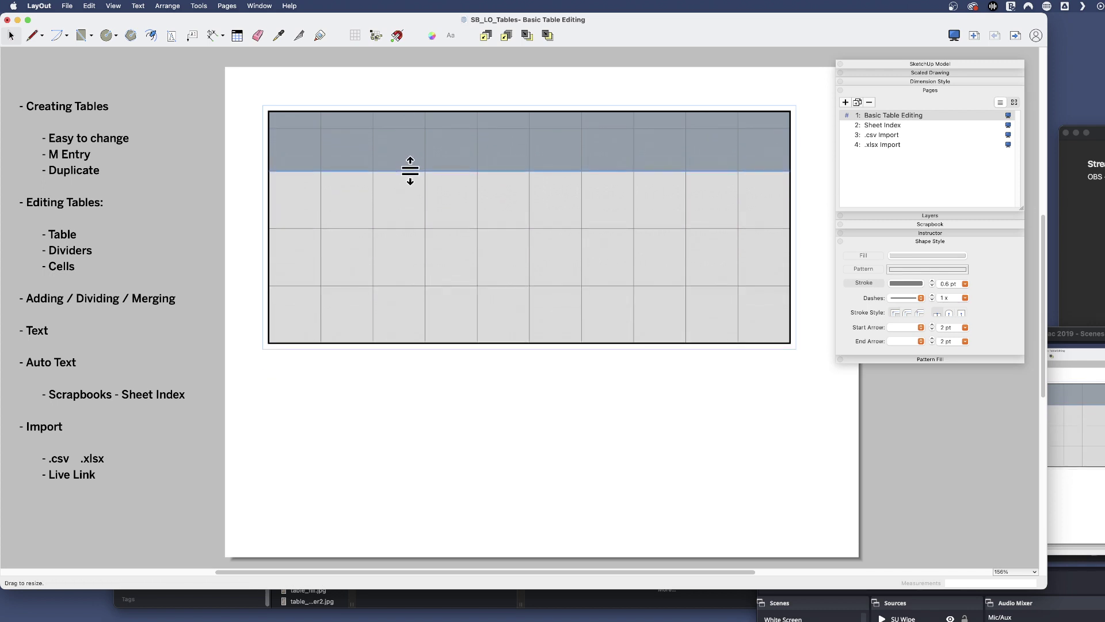
click(373, 233)
drag(373, 247, 335, 247)
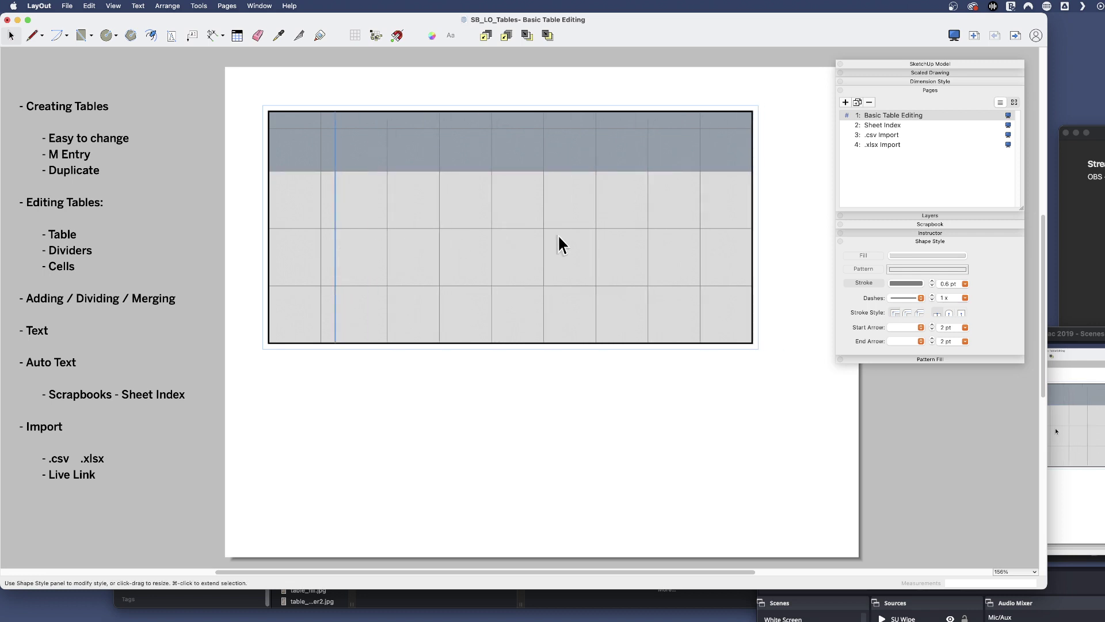
drag(544, 242, 507, 248)
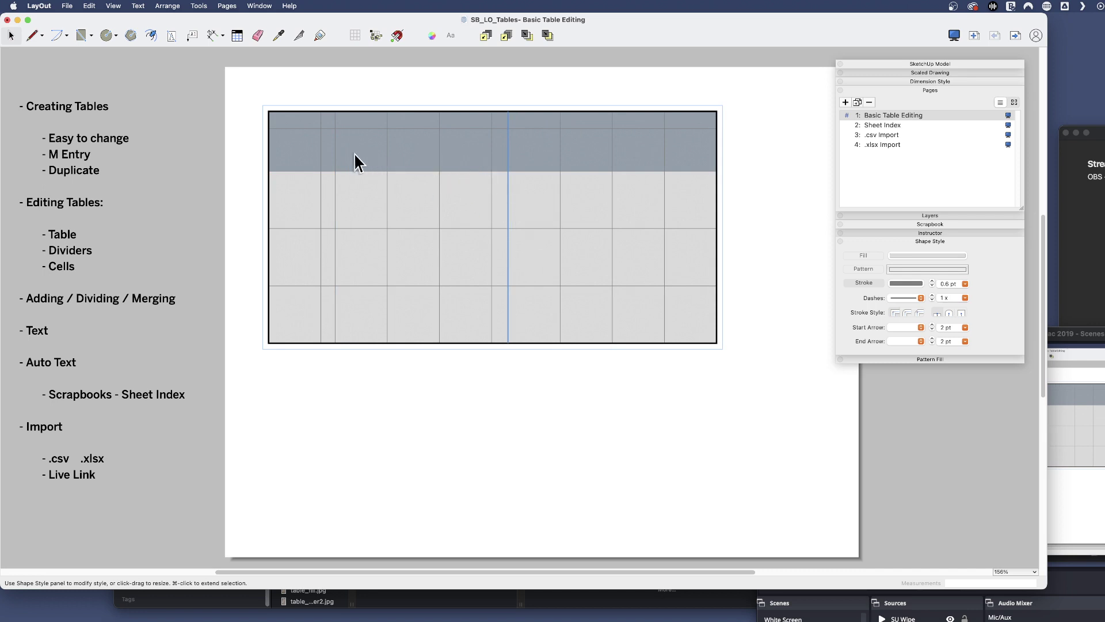
Merge the left thin column's cells into one blue-grey strip.
click(329, 122)
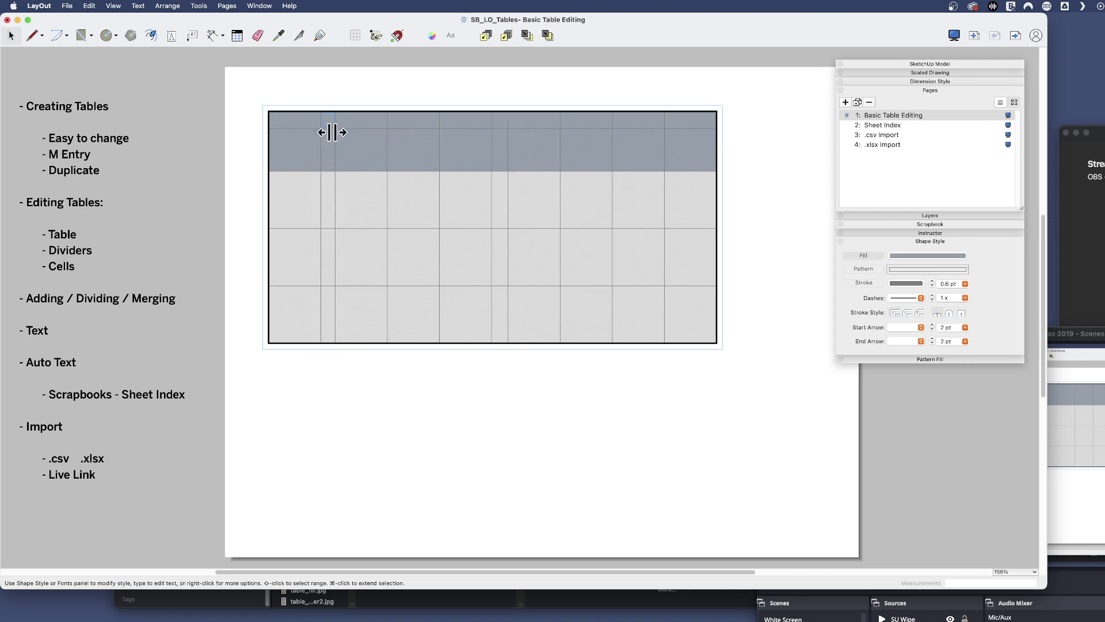
shift+click(328, 319)
right_click(327, 191)
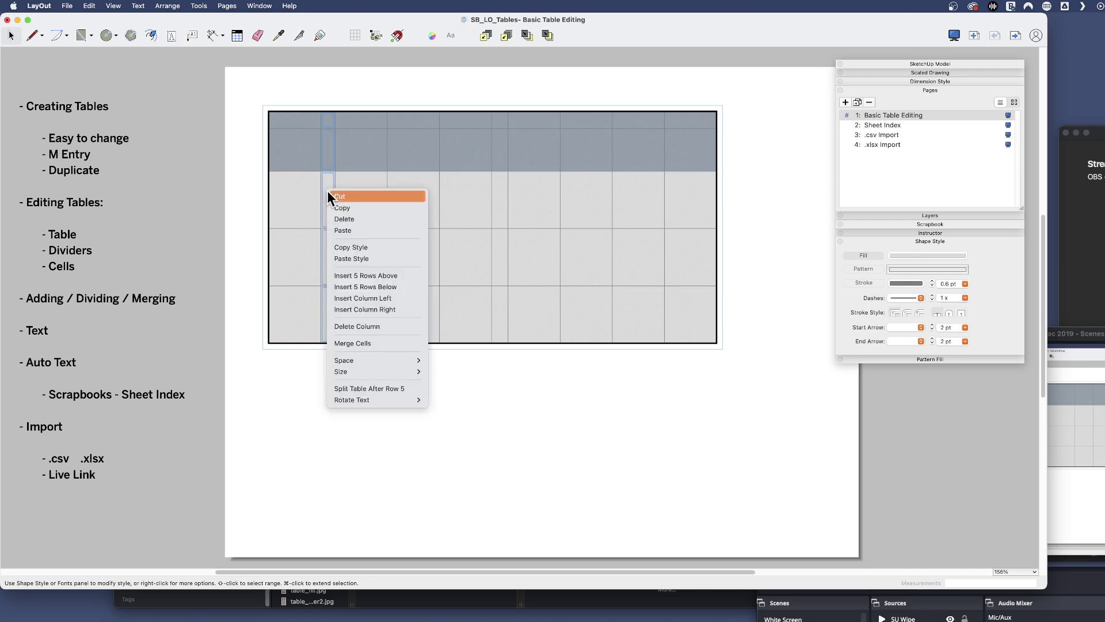
click(385, 342)
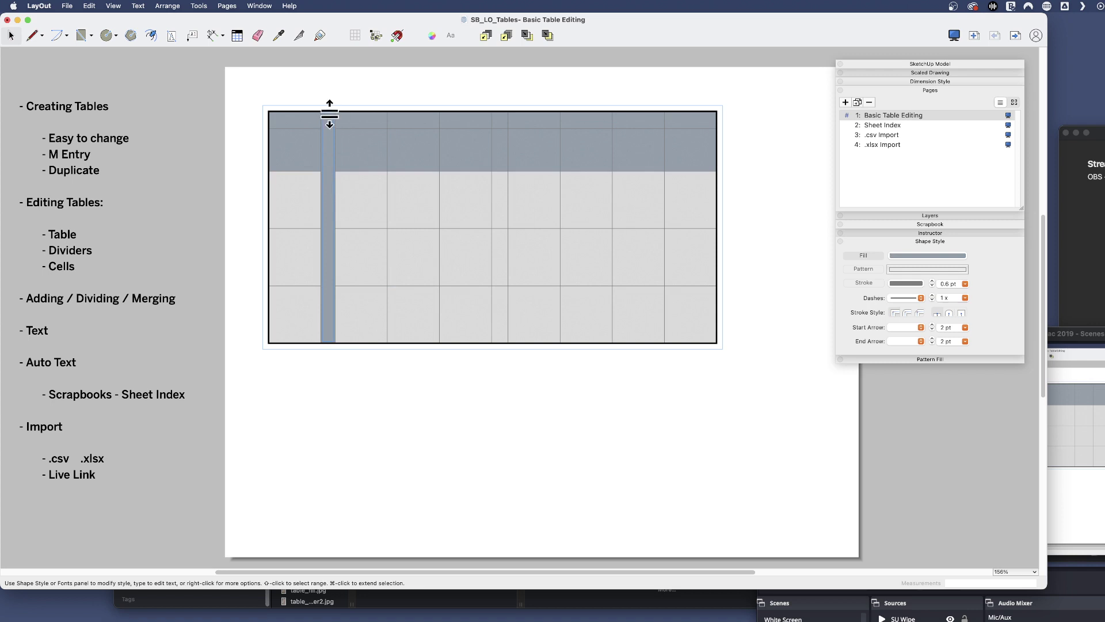
click(368, 382)
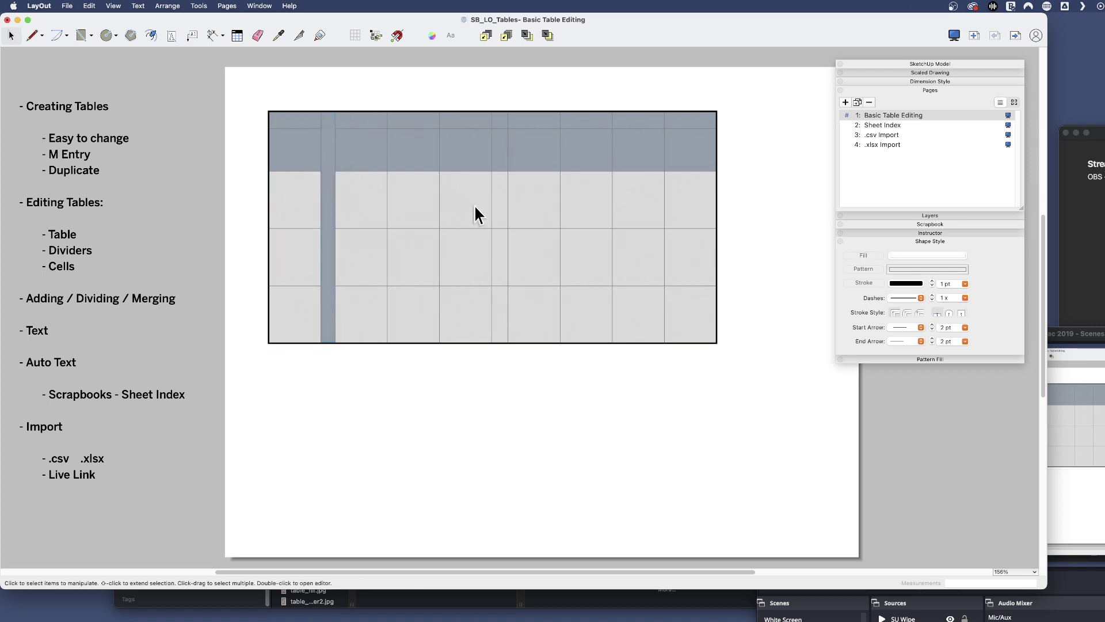
Try merging the middle thin column with its neighbour, then unmerge the cells.
click(502, 129)
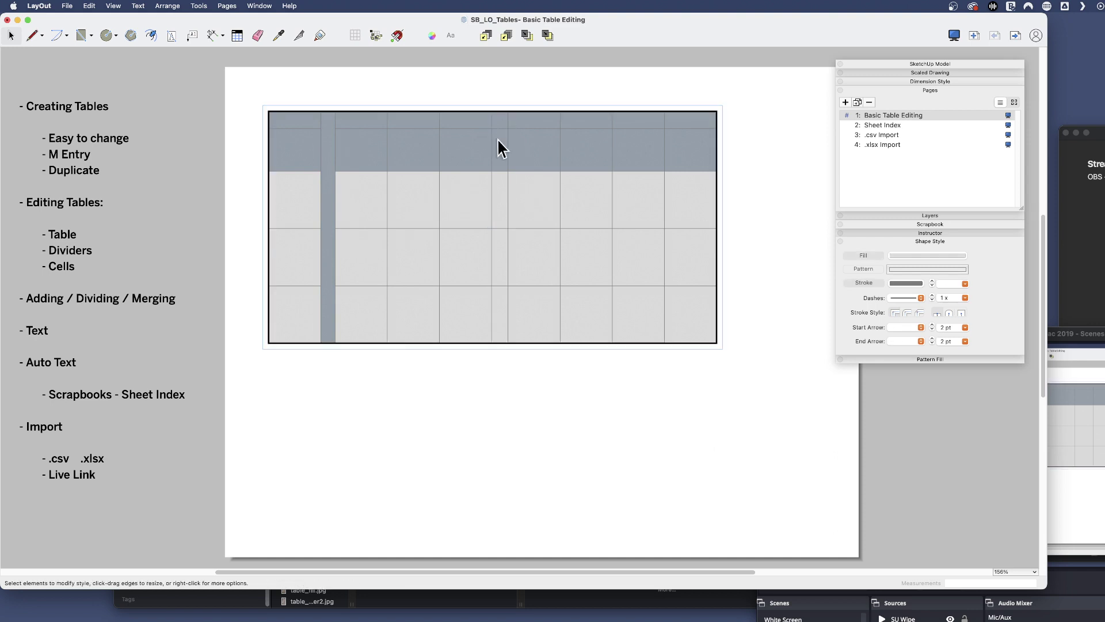
click(500, 121)
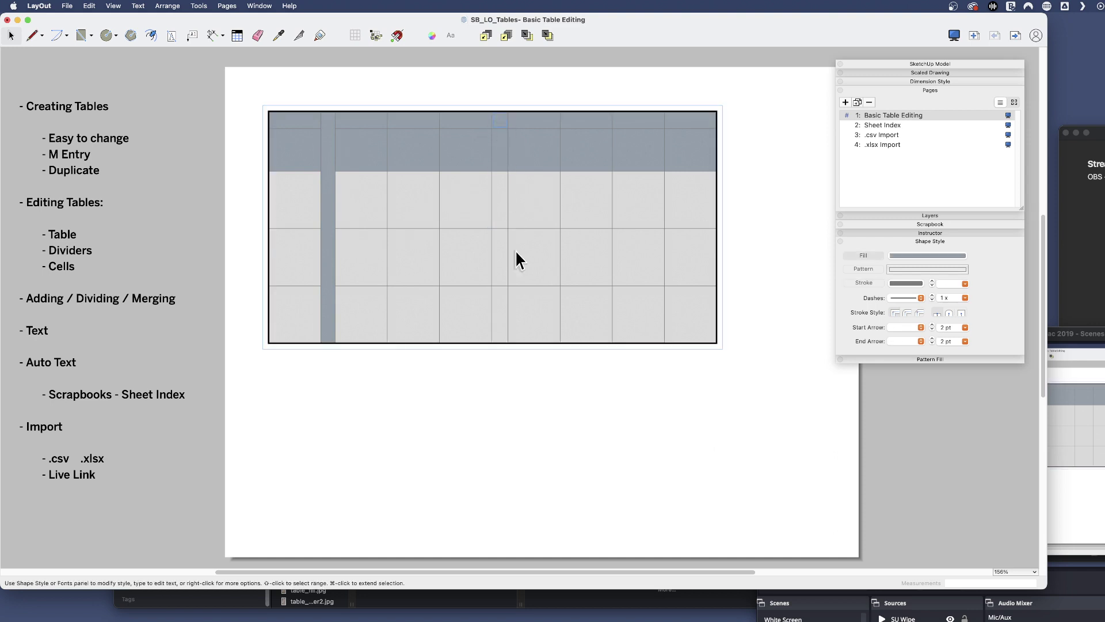
shift+click(499, 318)
right_click(498, 318)
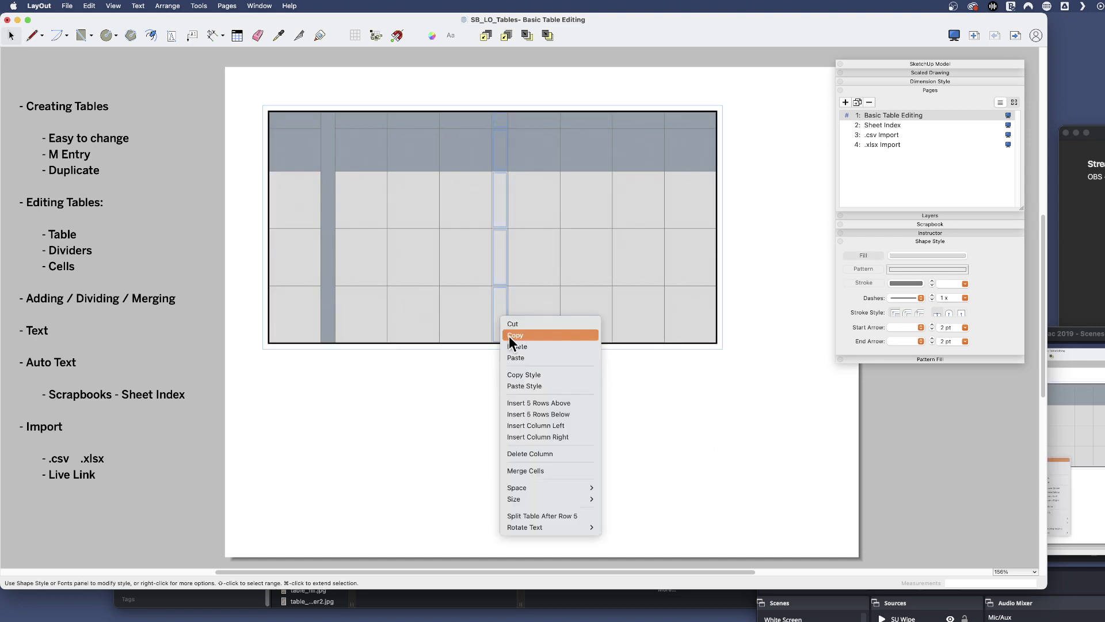
click(526, 303)
shift+click(528, 306)
right_click(530, 307)
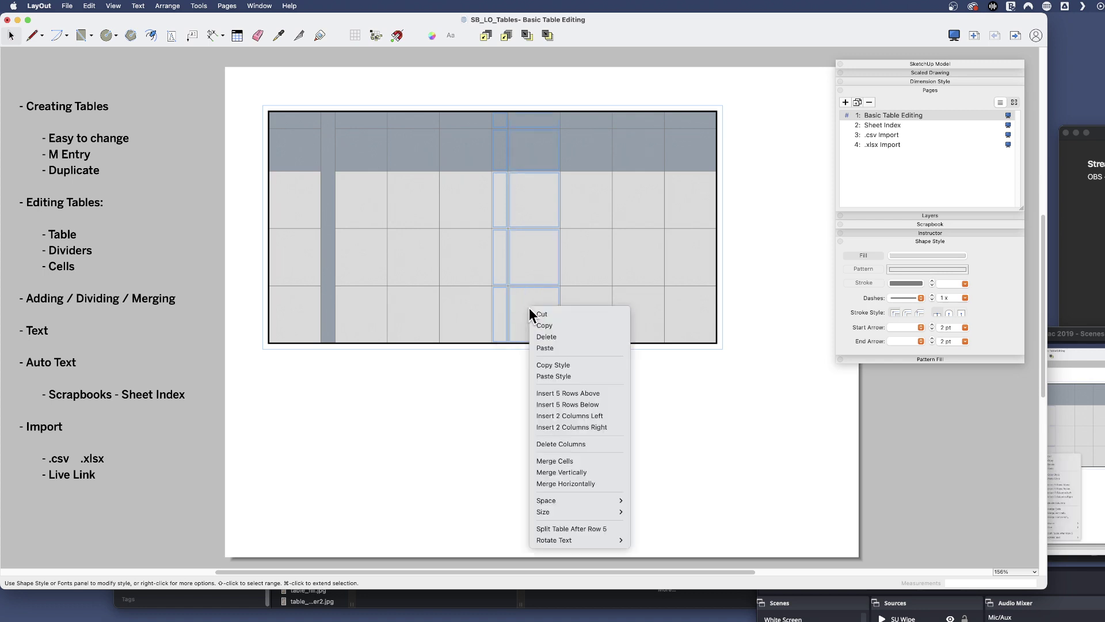
click(566, 461)
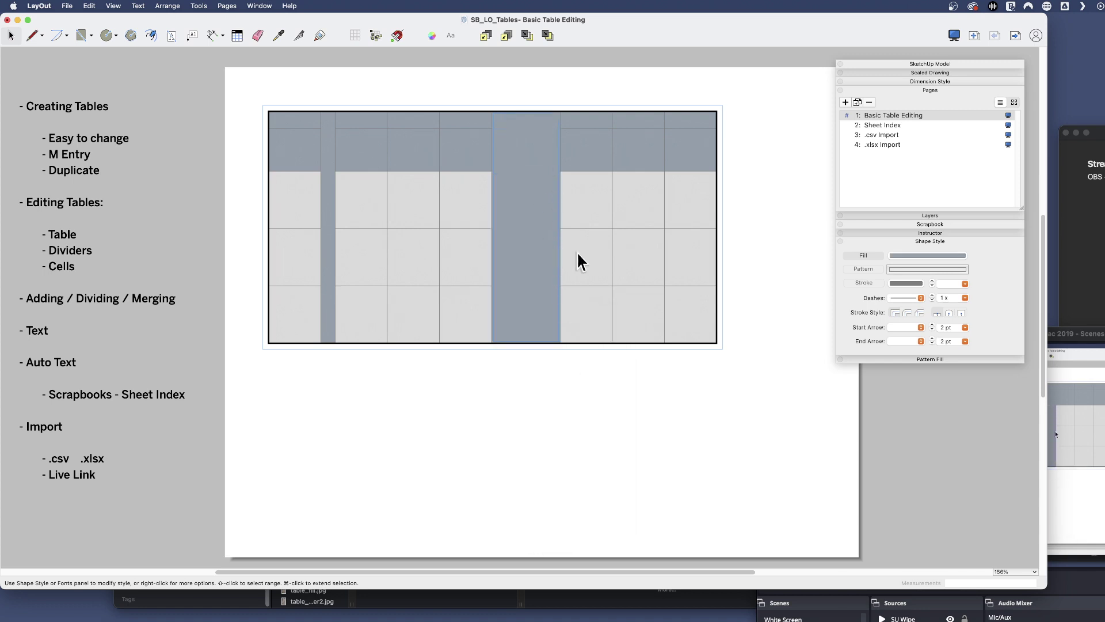
right_click(508, 164)
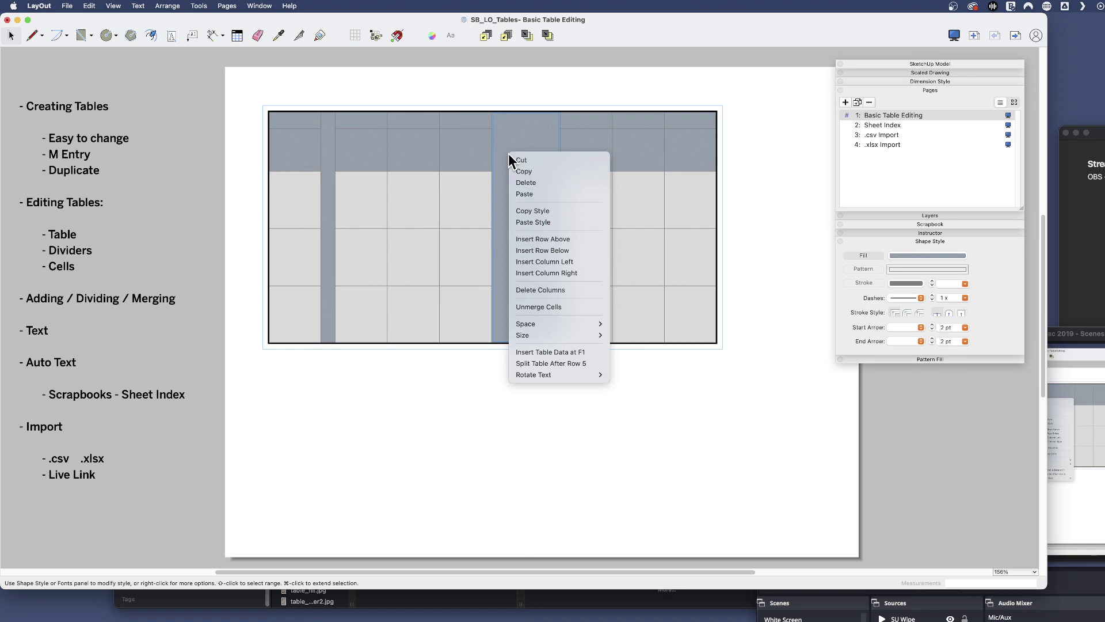
click(553, 303)
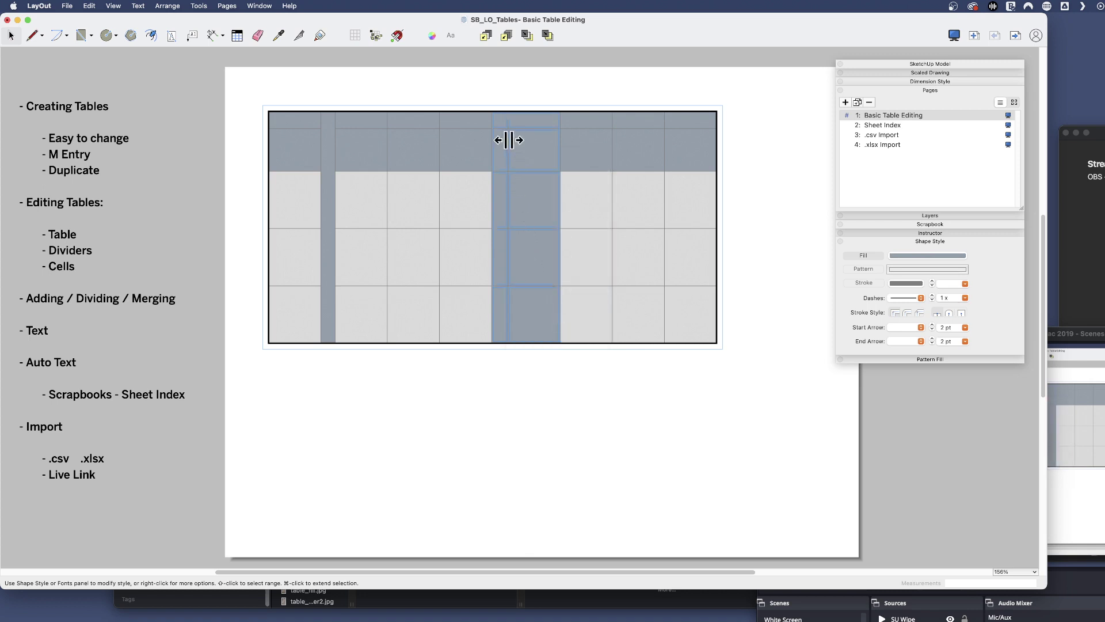
Merge the middle thin column into one cell and select the neighbouring dark column's cells.
right_click(498, 298)
click(538, 452)
click(489, 382)
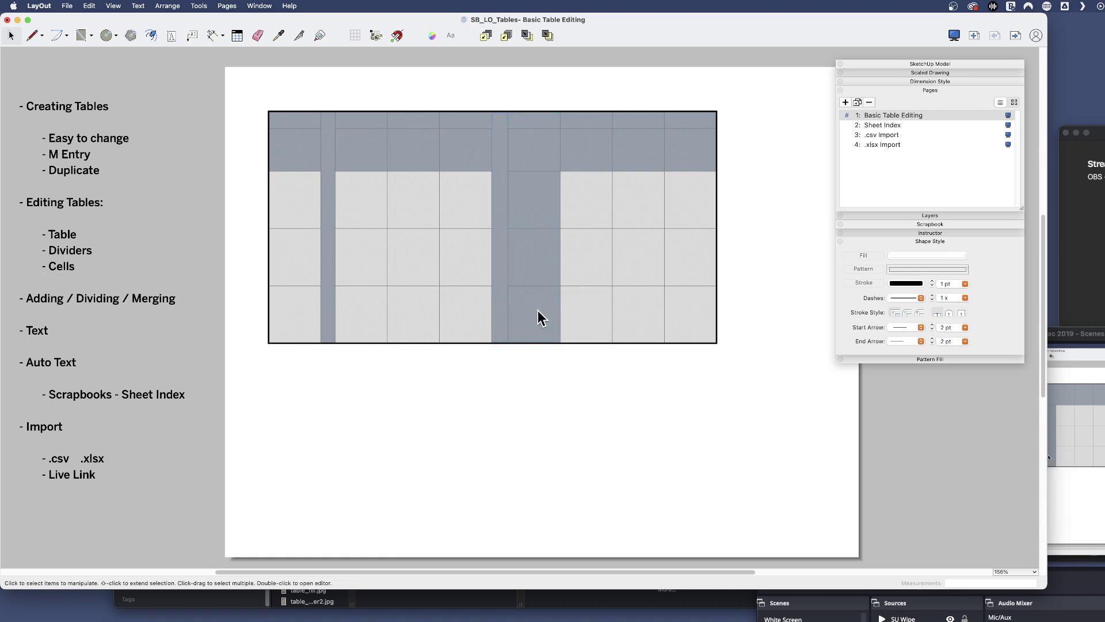
click(537, 310)
double_click(537, 226)
click(536, 207)
shift+click(547, 322)
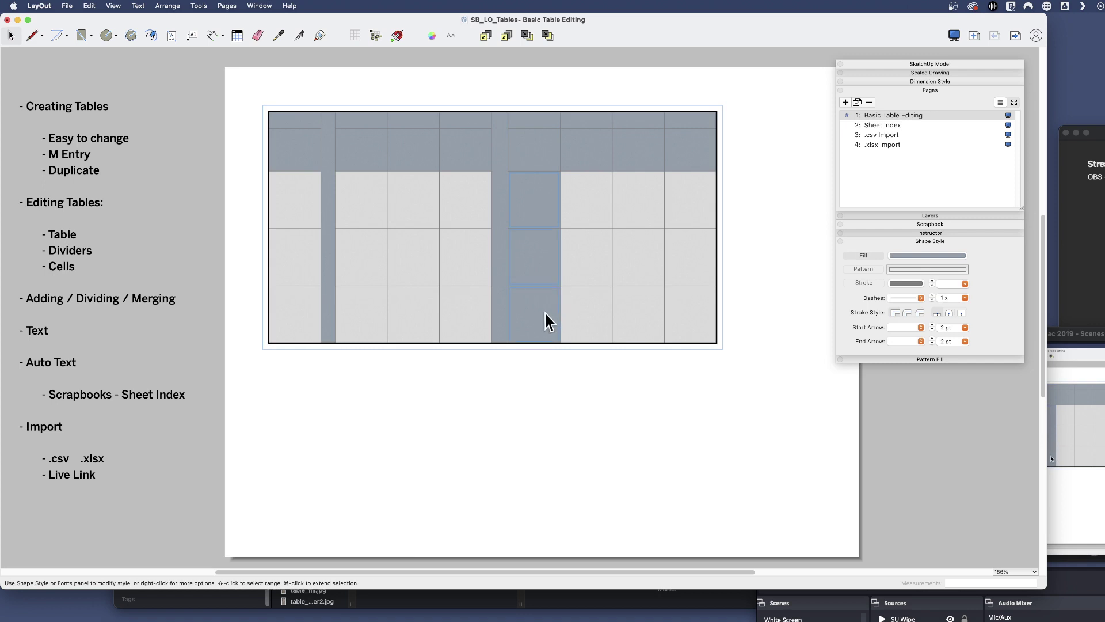
Recolour the three dark neighbouring-column cells with the table's light grey fill.
click(279, 35)
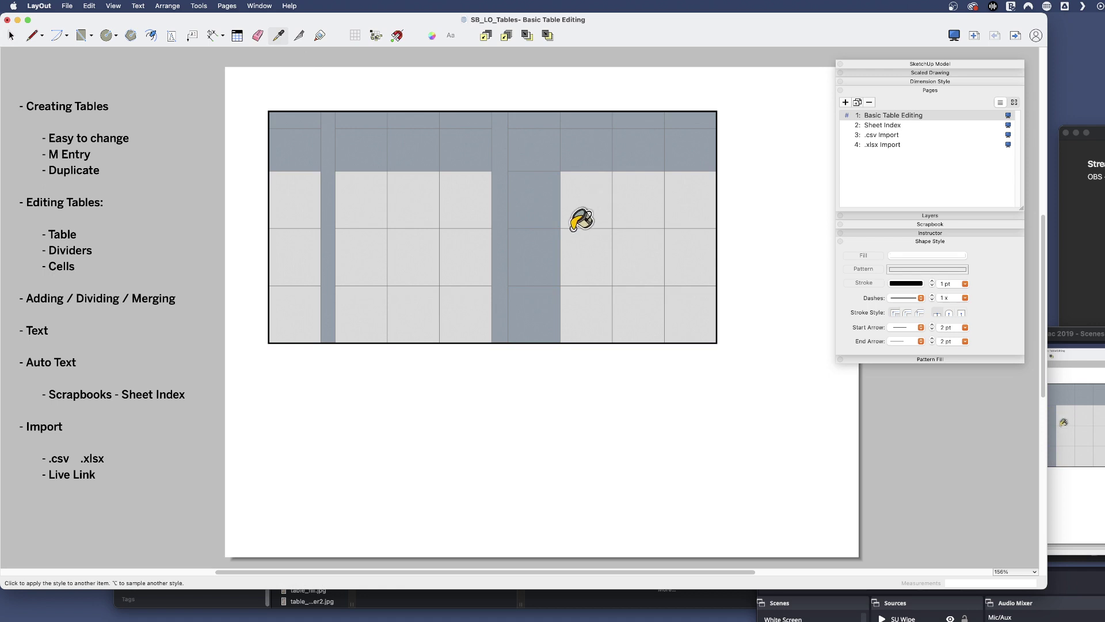
key(space)
double_click(537, 202)
shift+click(544, 311)
click(904, 257)
click(786, 196)
click(636, 209)
click(737, 243)
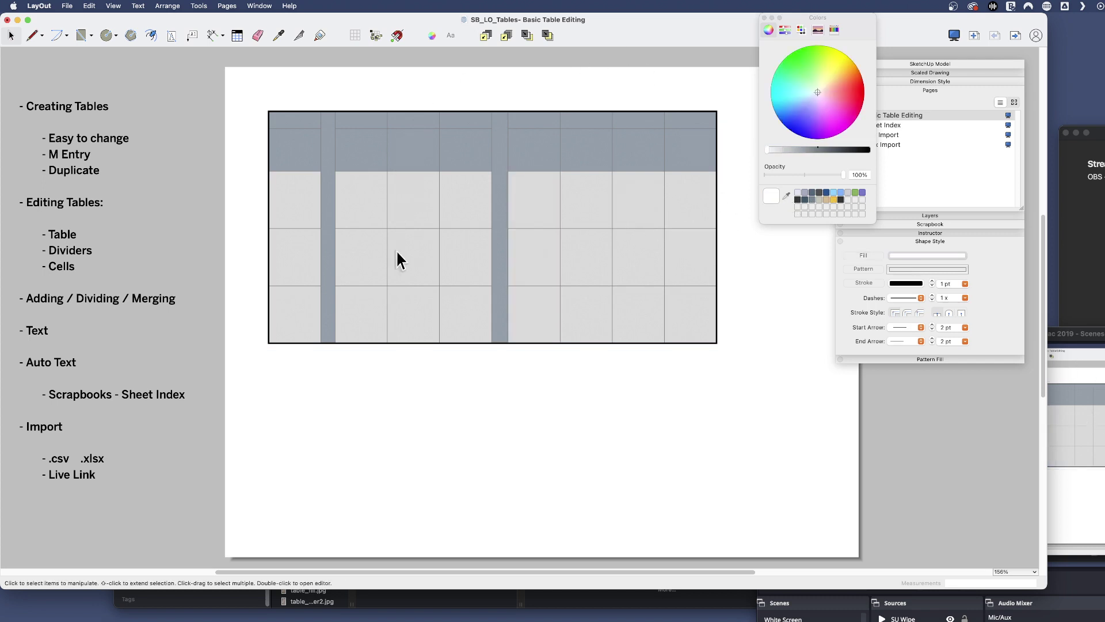
Close the Colors window and enter the table to select individual cells.
click(361, 236)
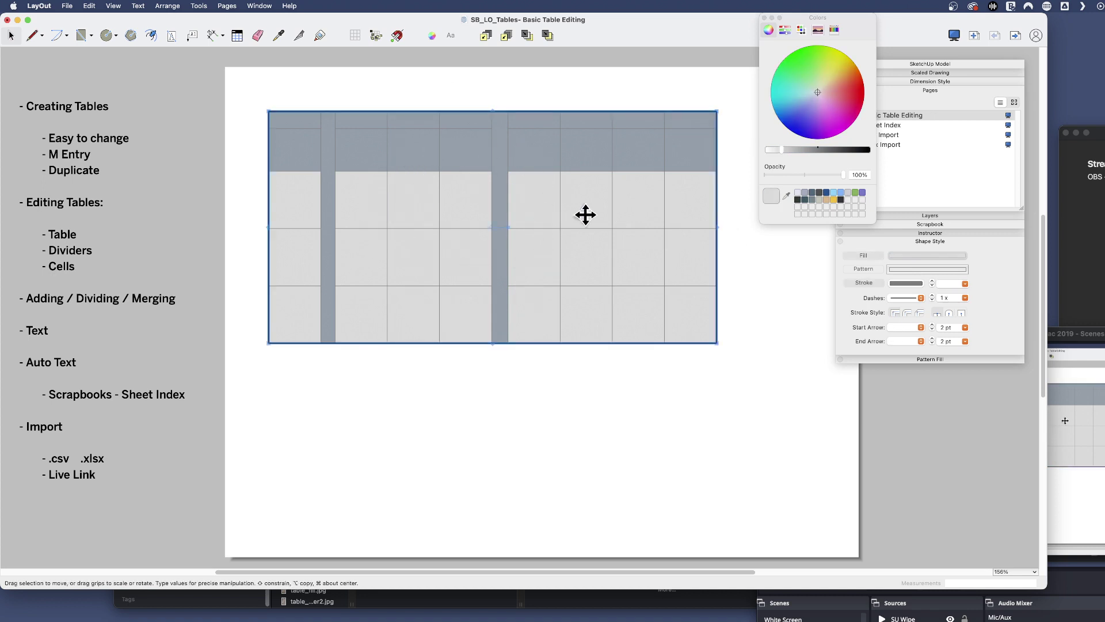
click(764, 18)
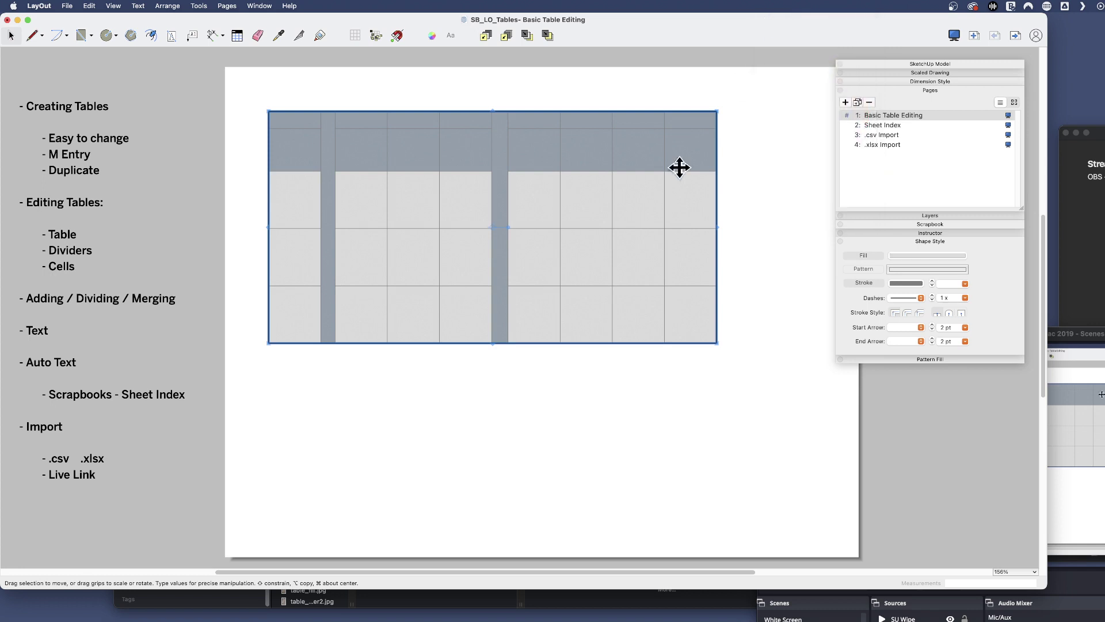
double_click(552, 249)
click(530, 208)
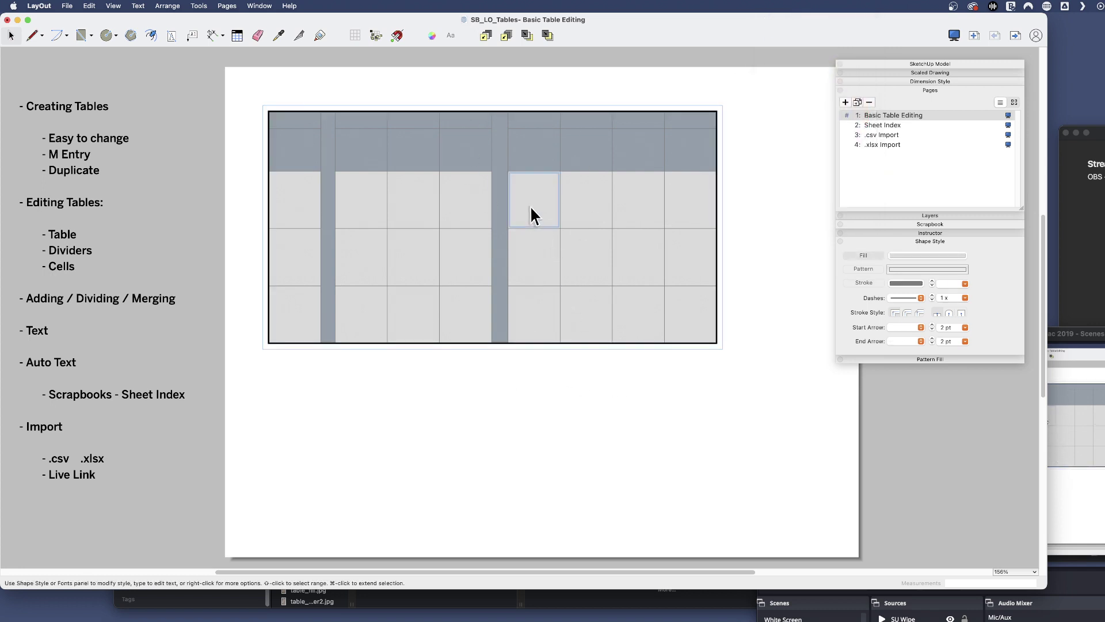
click(683, 315)
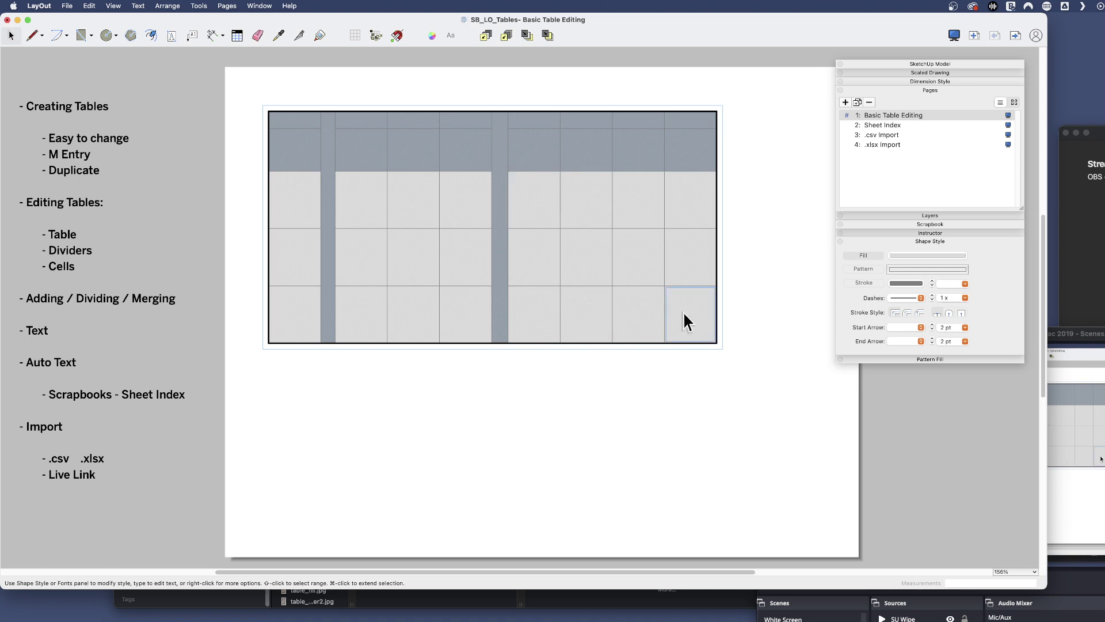
Insert a column to the left and add three rows below the table.
right_click(502, 288)
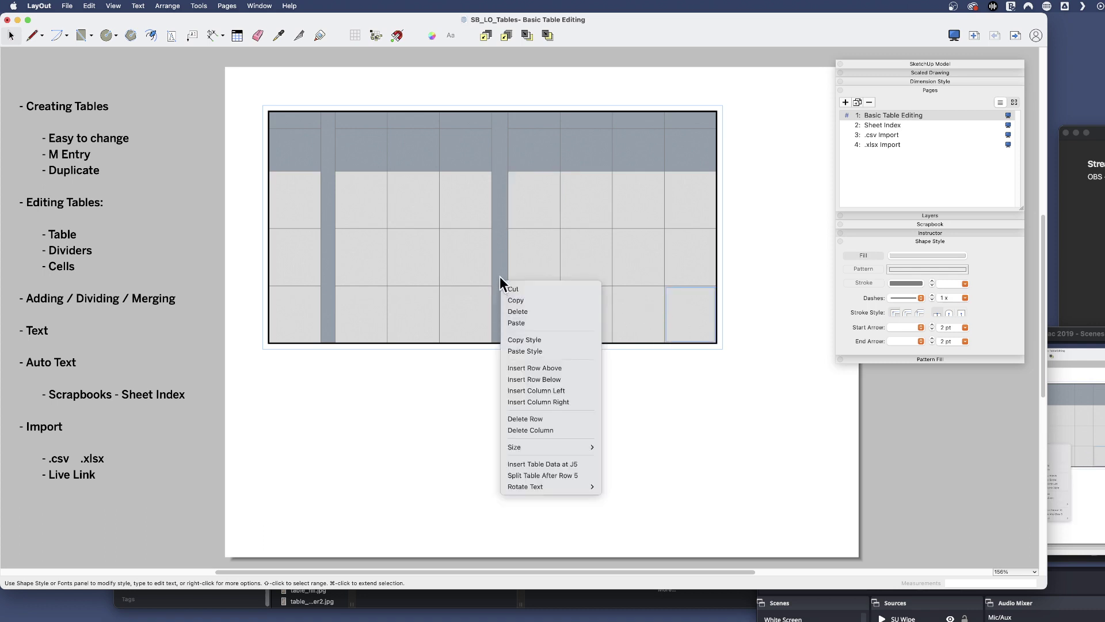
click(548, 389)
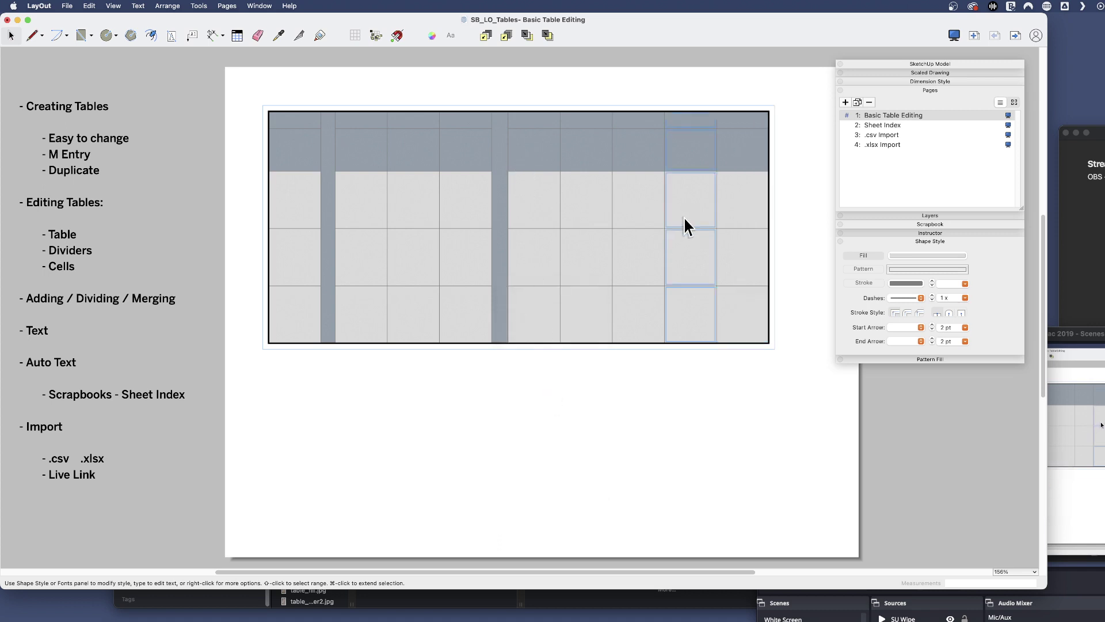
click(629, 265)
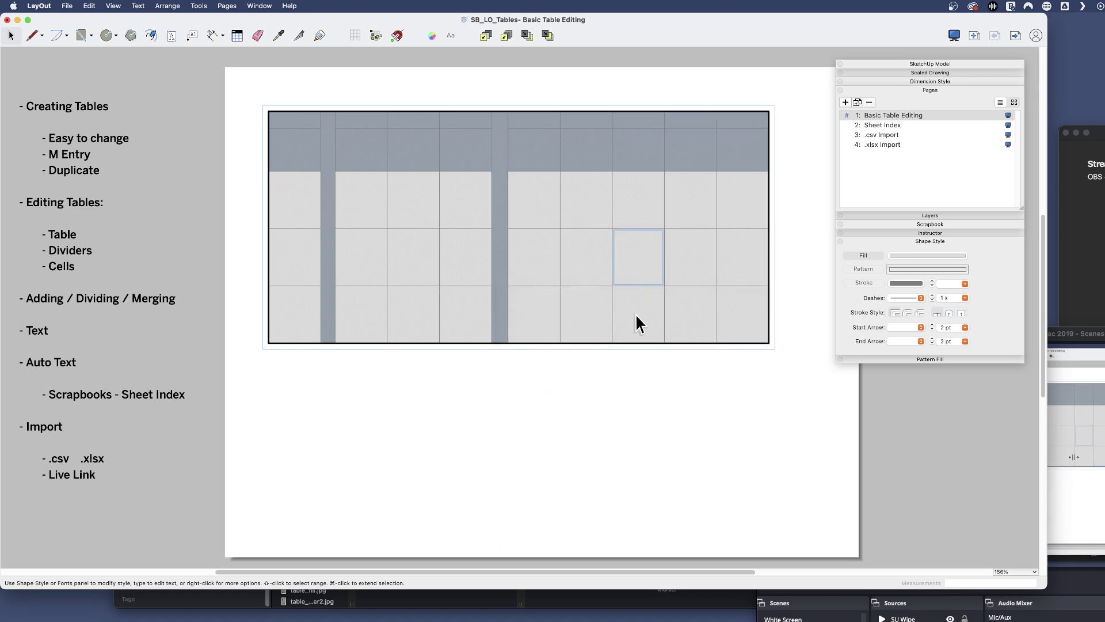
click(642, 210)
shift+click(639, 310)
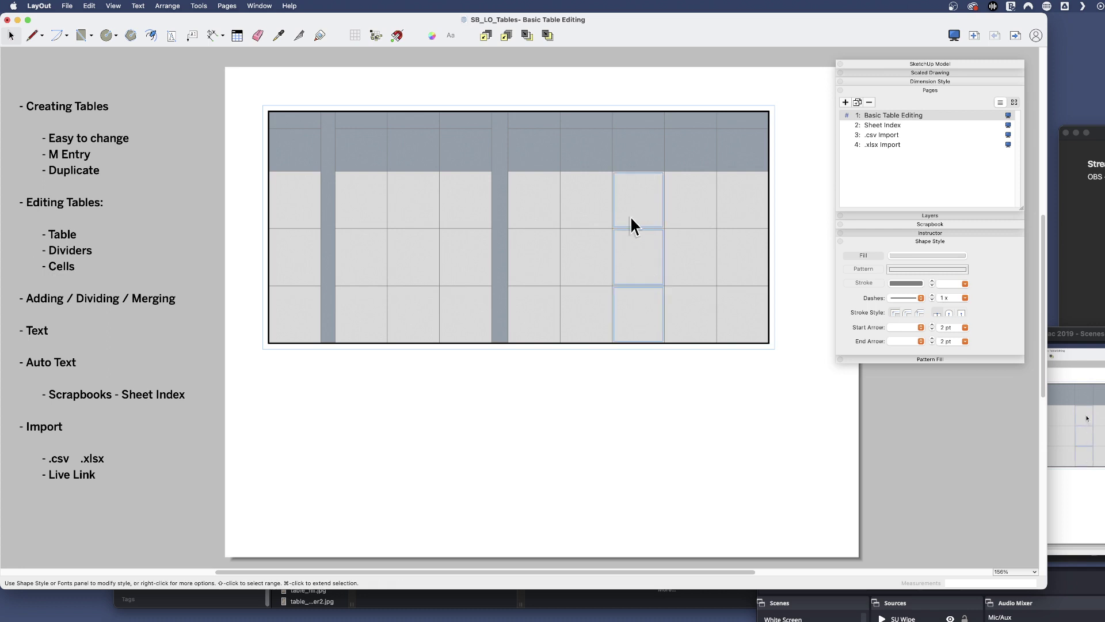
right_click(622, 196)
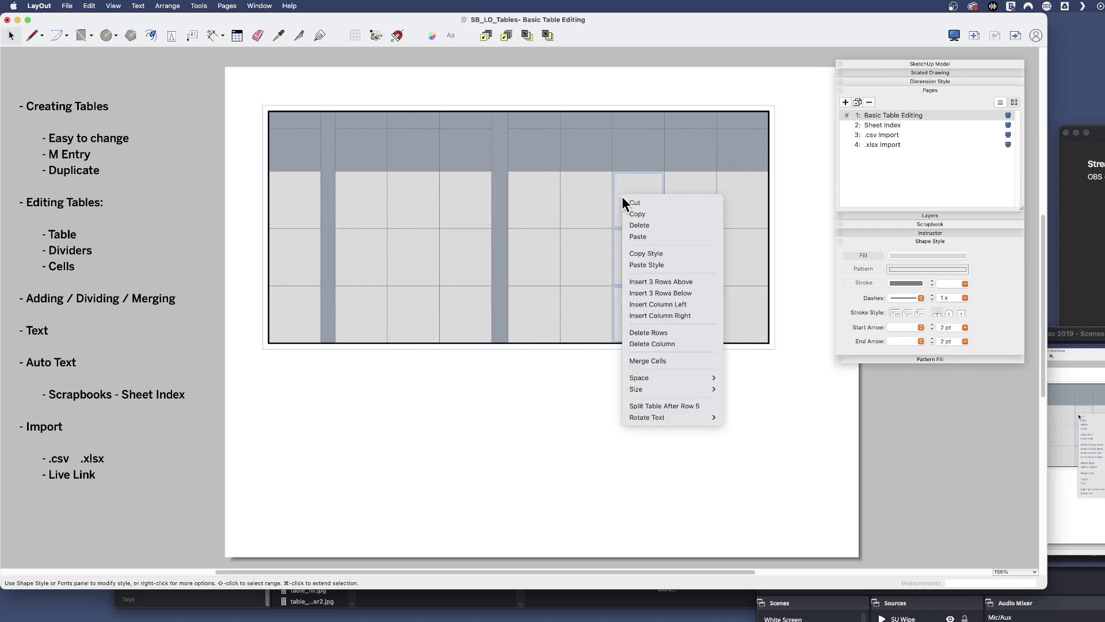
click(675, 293)
Shorten the lower rows and set two row divider lines to 1 pt.
click(567, 301)
drag(585, 400, 584, 354)
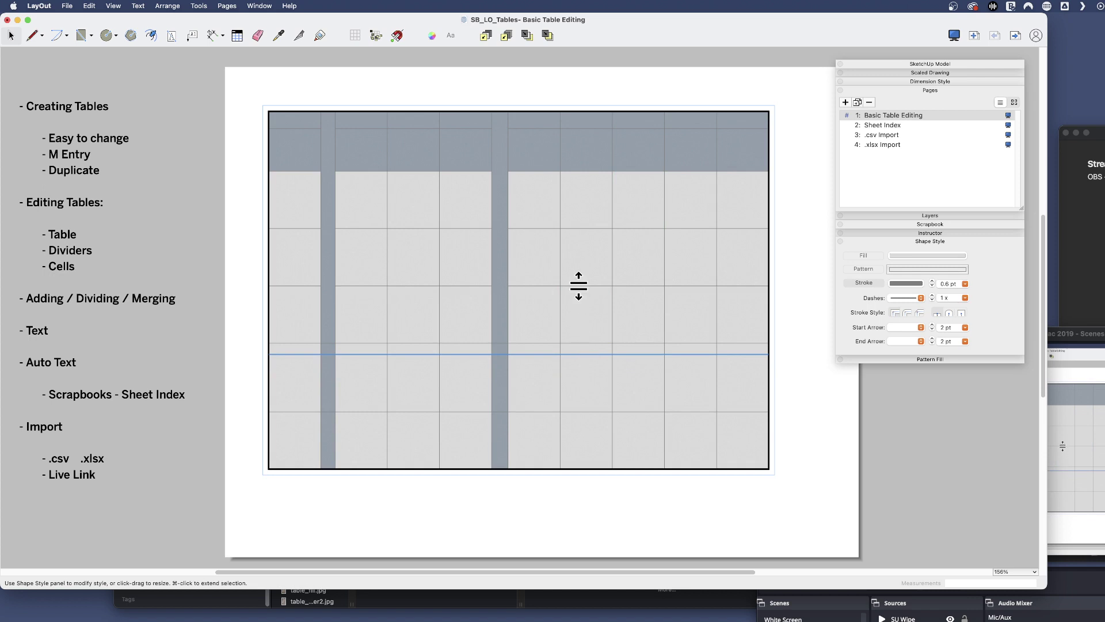
drag(577, 285, 580, 241)
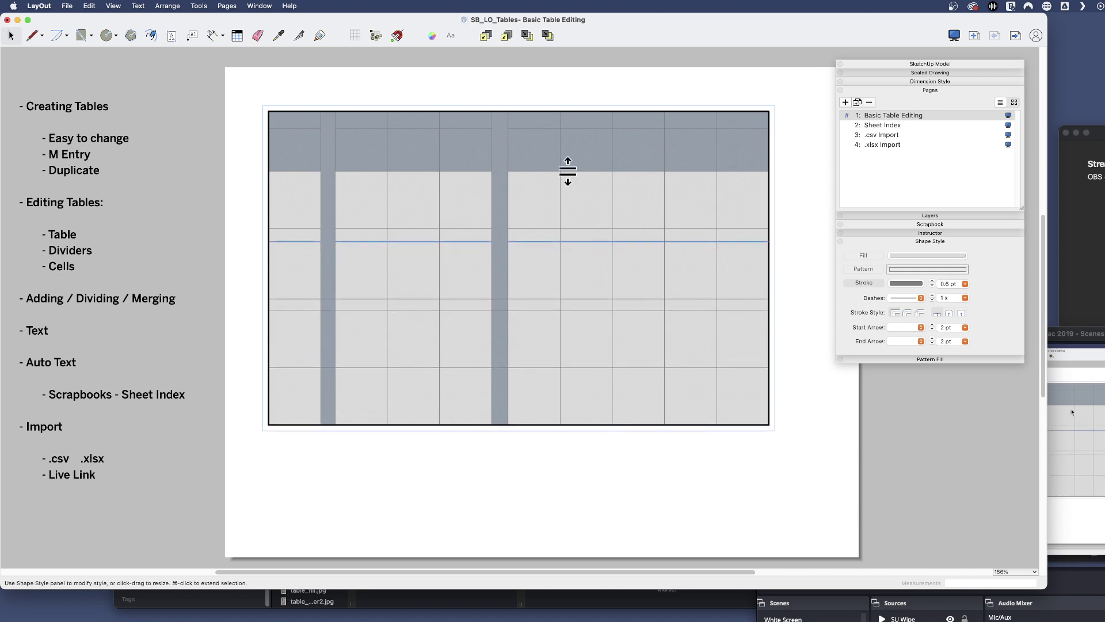
click(576, 228)
super+click(581, 241)
click(965, 284)
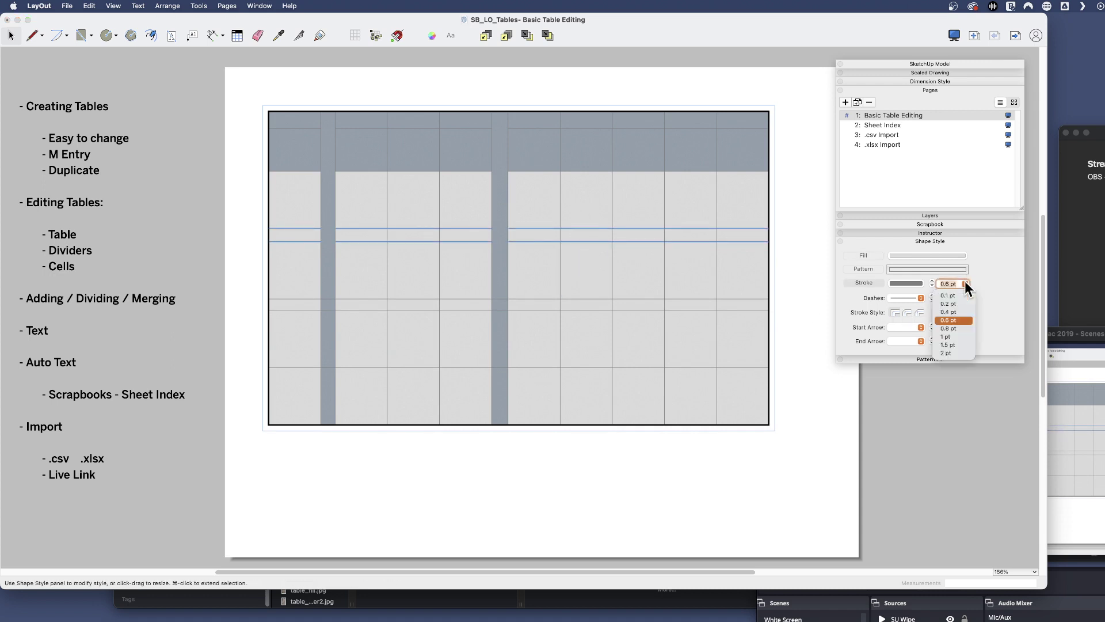
click(956, 335)
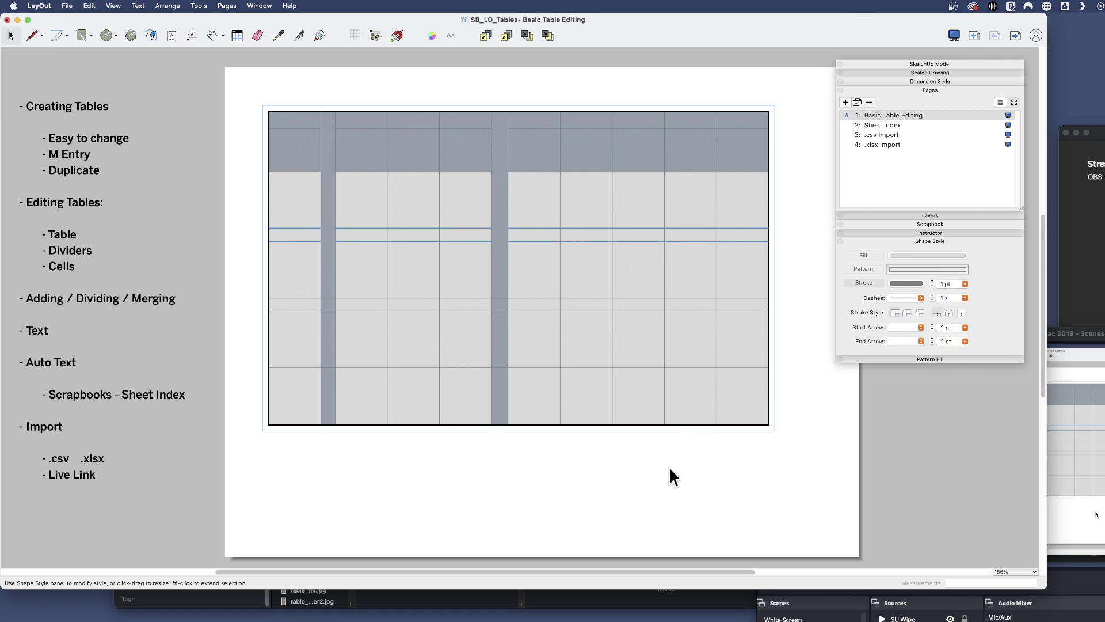
click(538, 478)
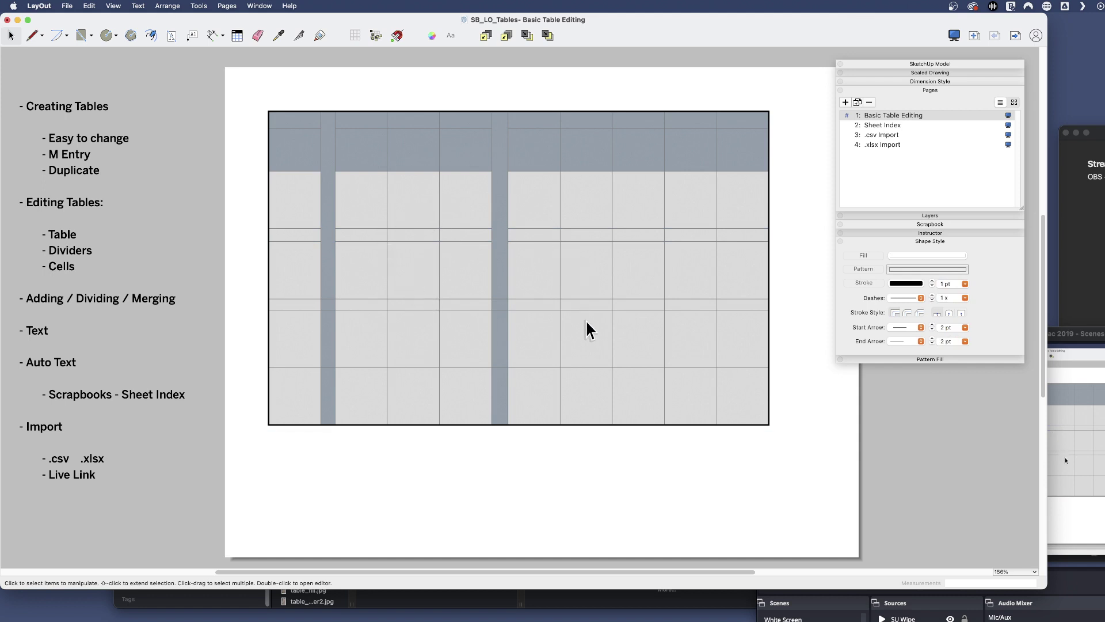
Enter 'Example 1' in the first body cell right of the divider.
click(505, 285)
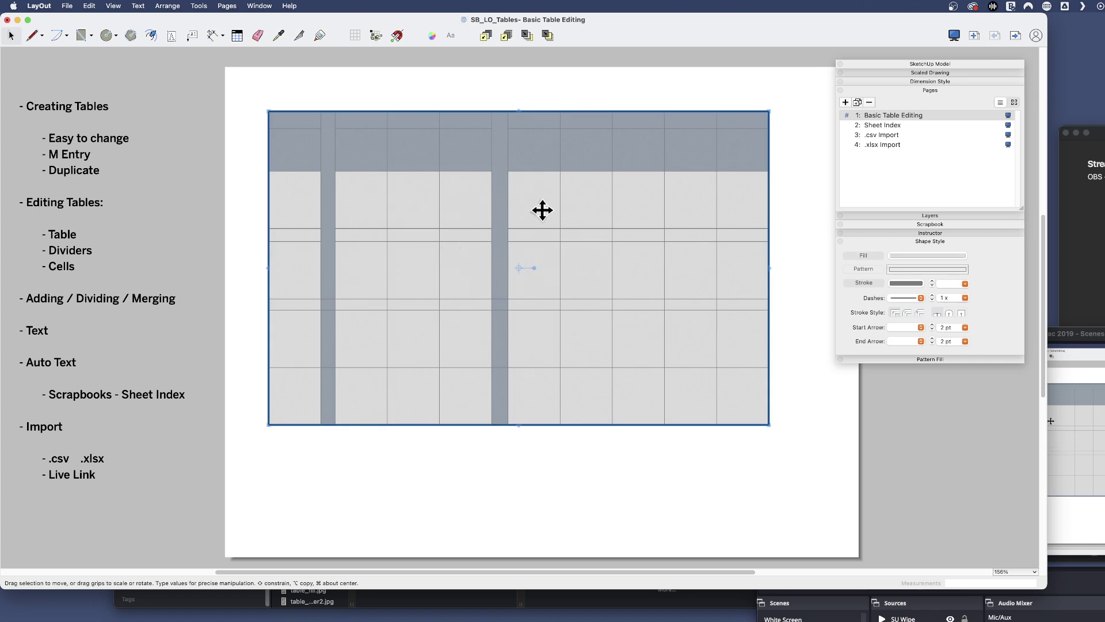
double_click(542, 213)
click(455, 73)
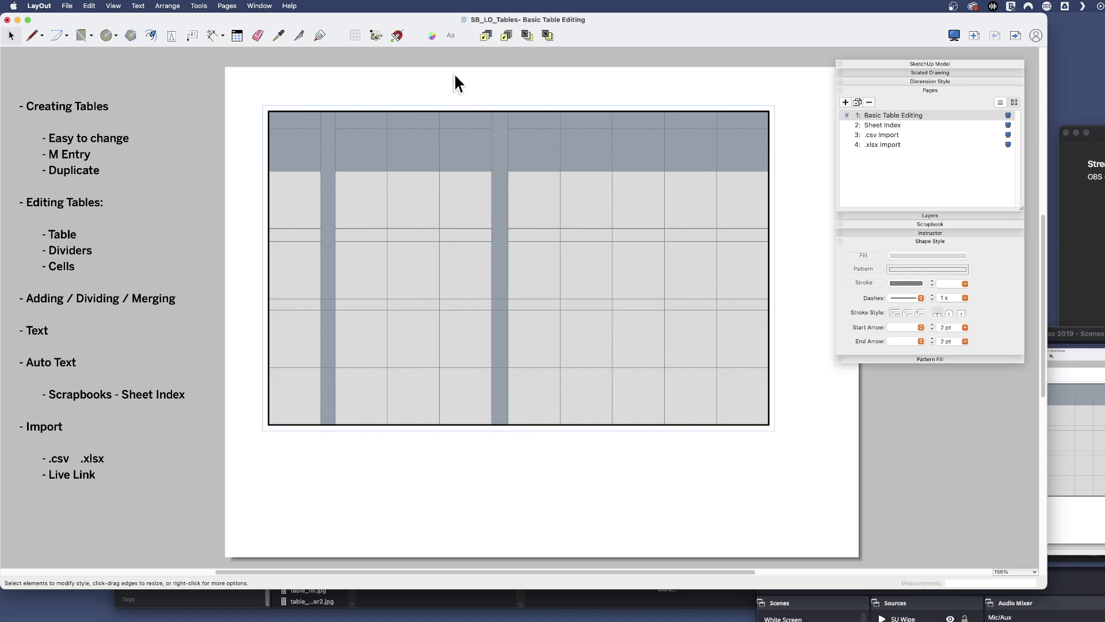
double_click(401, 194)
click(406, 201)
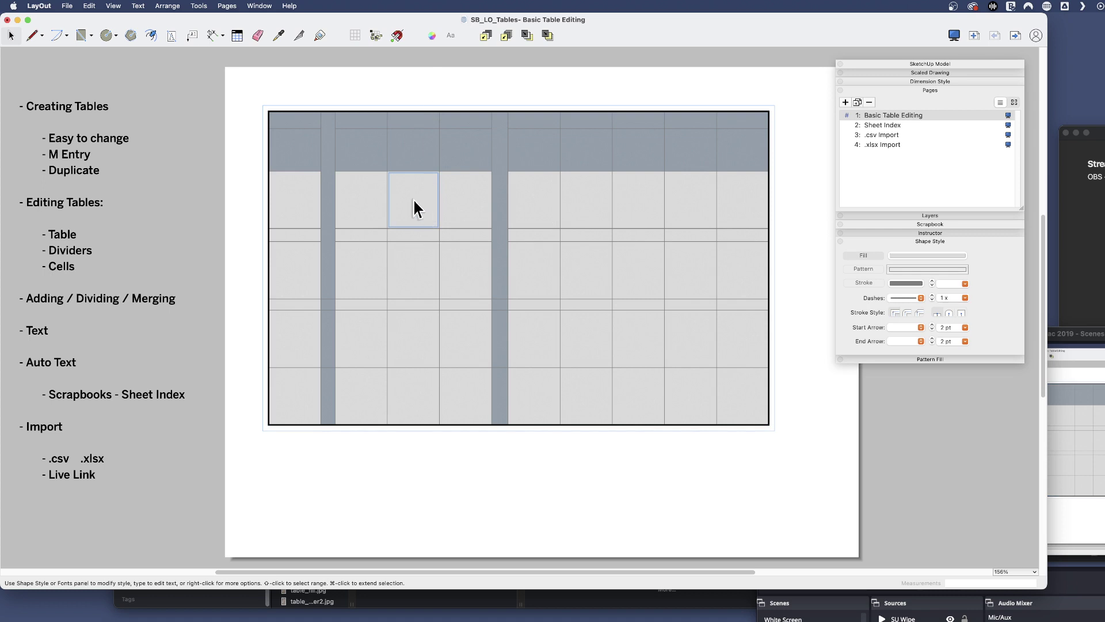
double_click(361, 204)
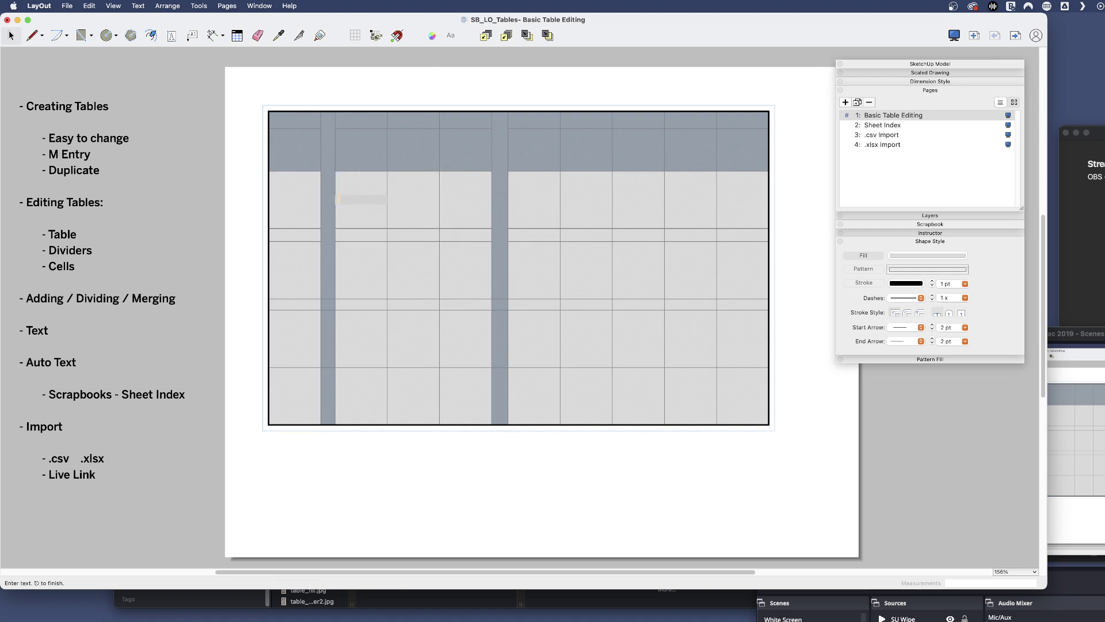
text(xample 1)
click(350, 287)
Enter 'Example 2' in the cell directly below it.
double_click(352, 274)
text(Example 2)
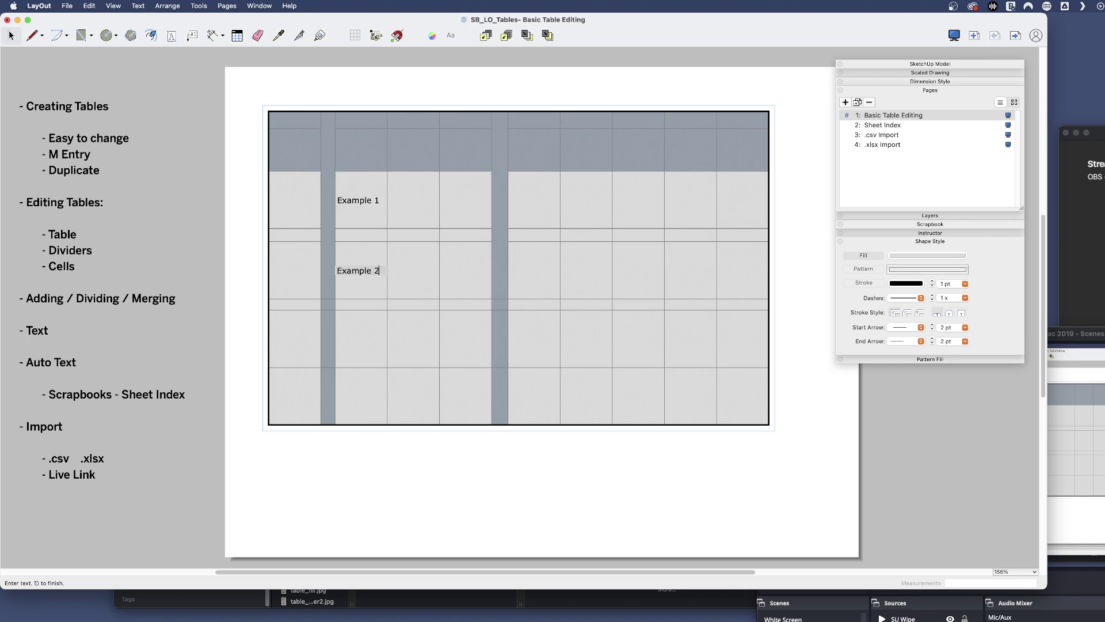
key(Escape)
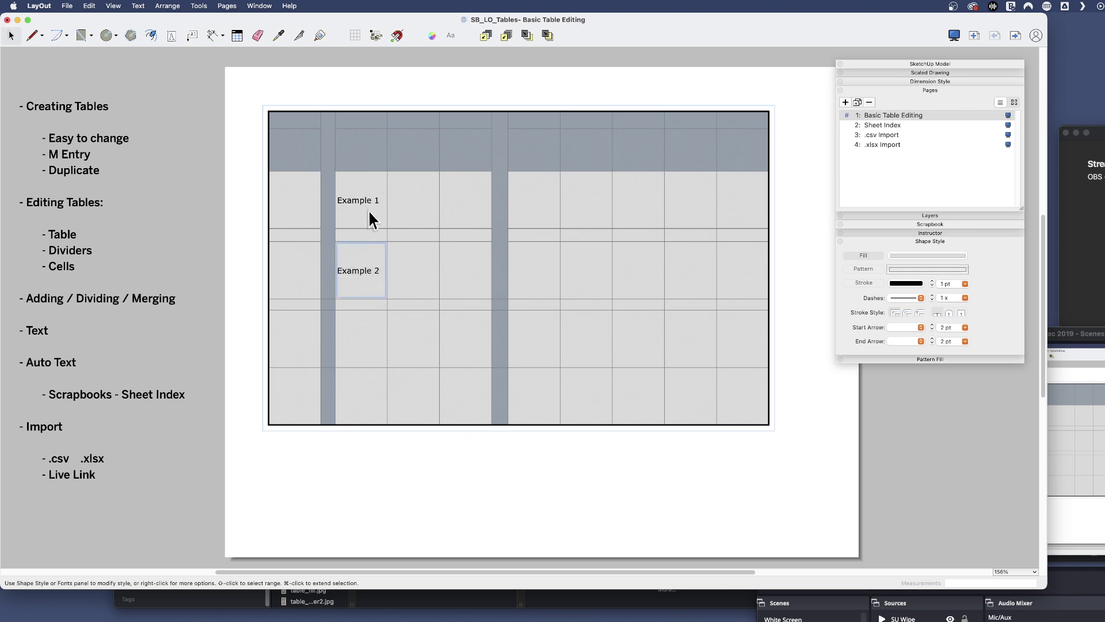
click(441, 96)
click(408, 113)
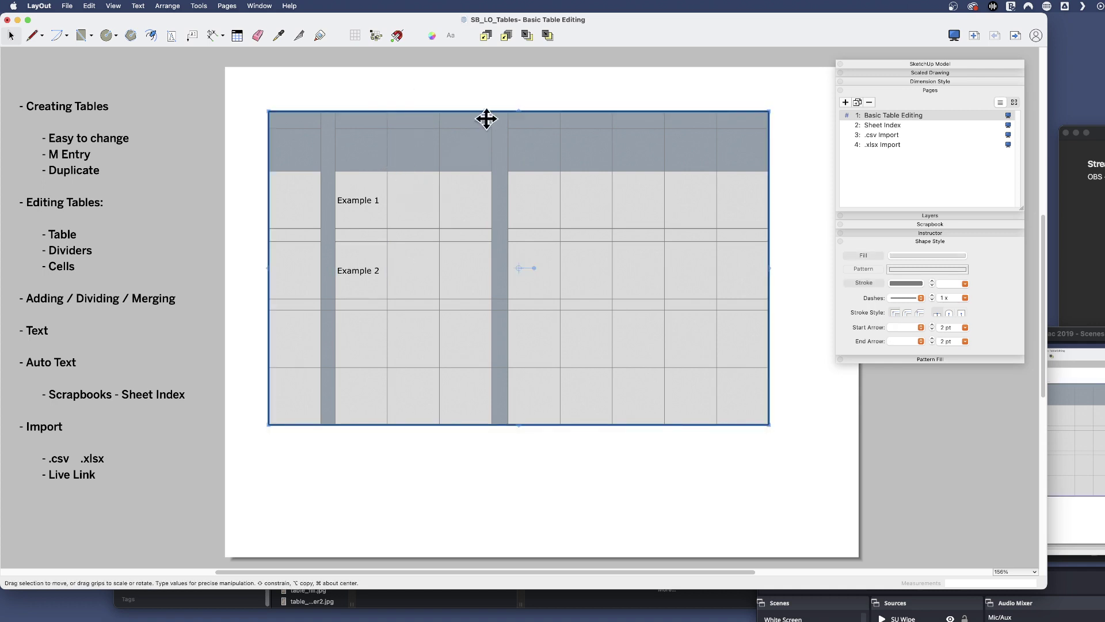
Set the table text typeface to bold Arial in the Fonts panel.
click(452, 36)
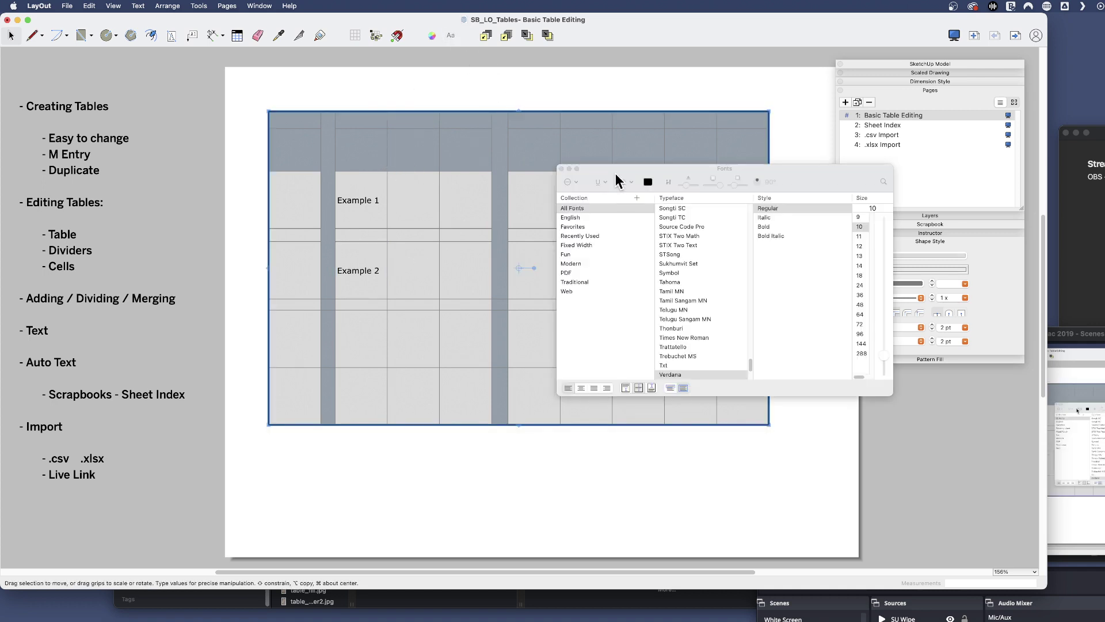
drag(614, 169, 524, 76)
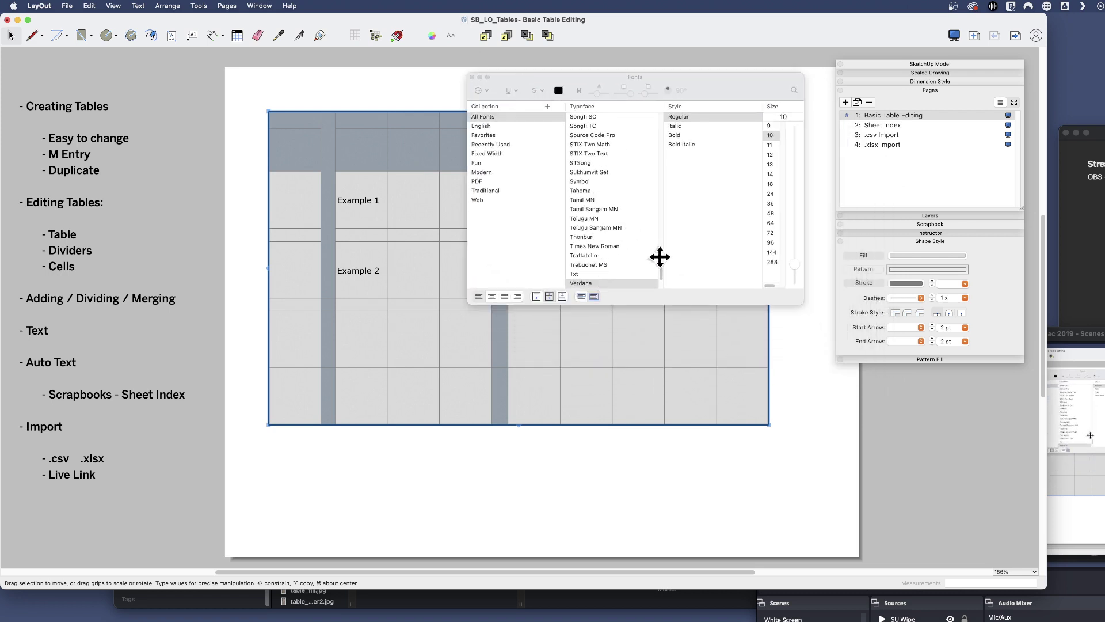
drag(663, 268, 656, 130)
click(592, 119)
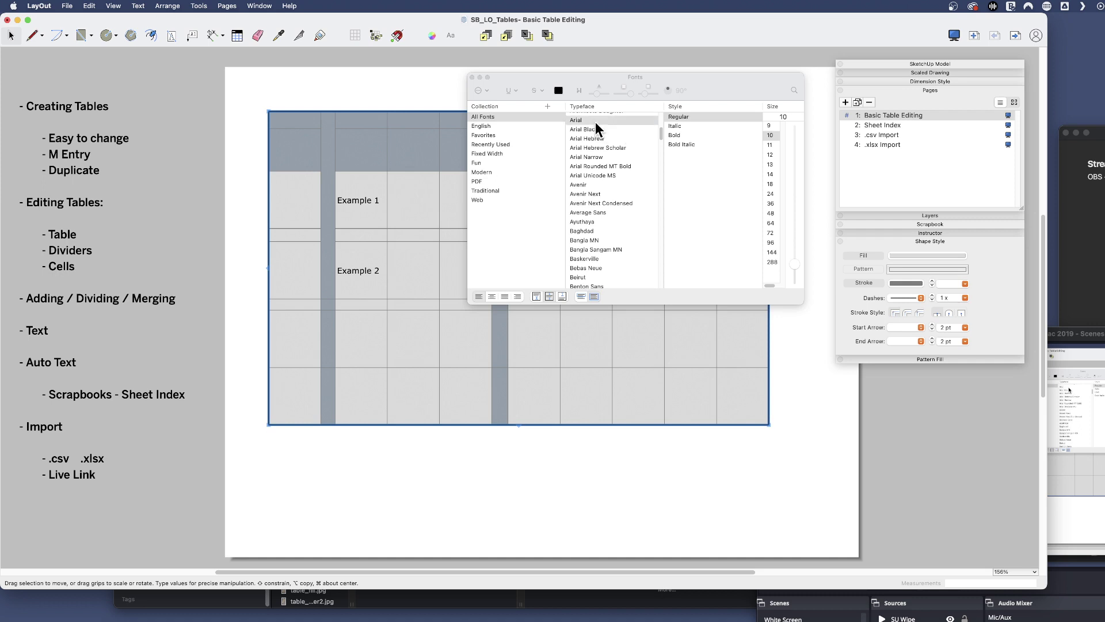
click(700, 136)
click(363, 268)
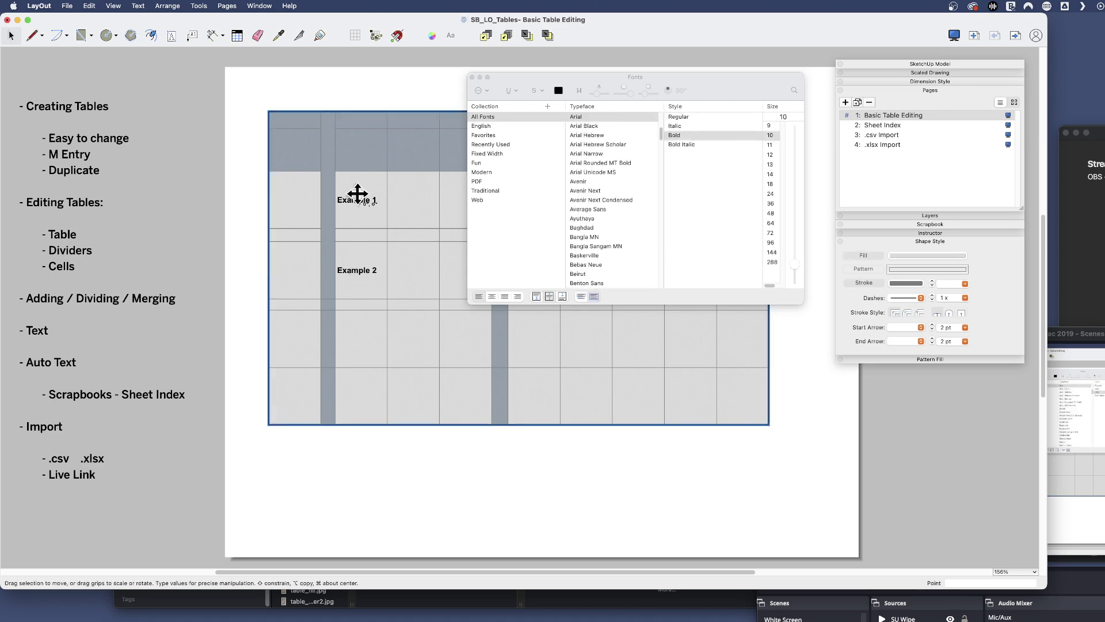
click(358, 192)
Make the Example 1 row text size 12 and grey.
drag(522, 76, 673, 327)
click(384, 430)
click(375, 190)
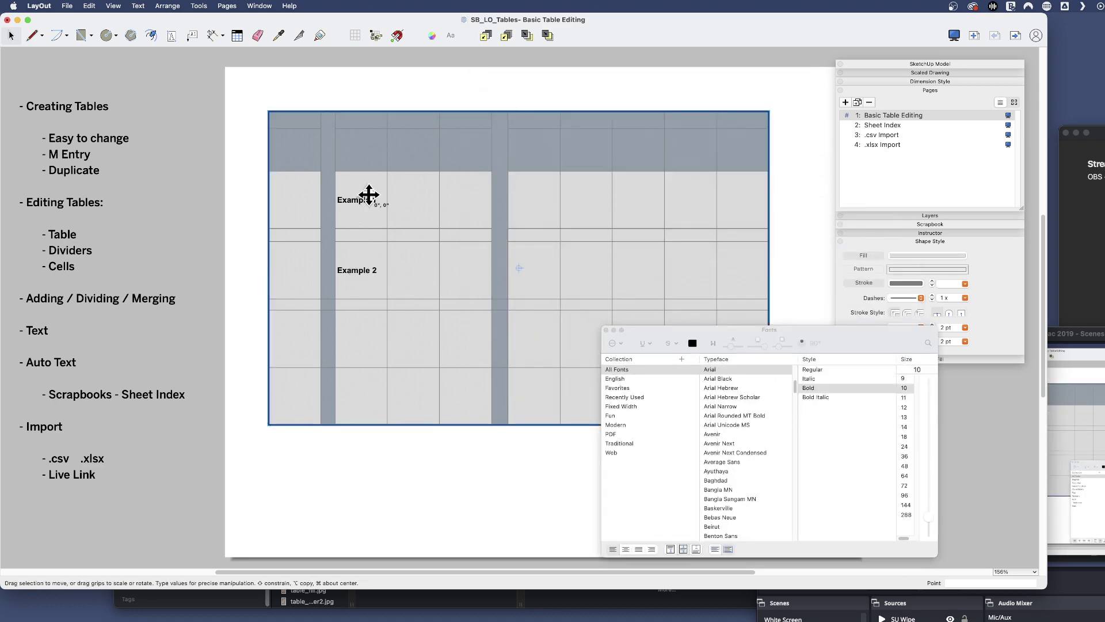
click(360, 194)
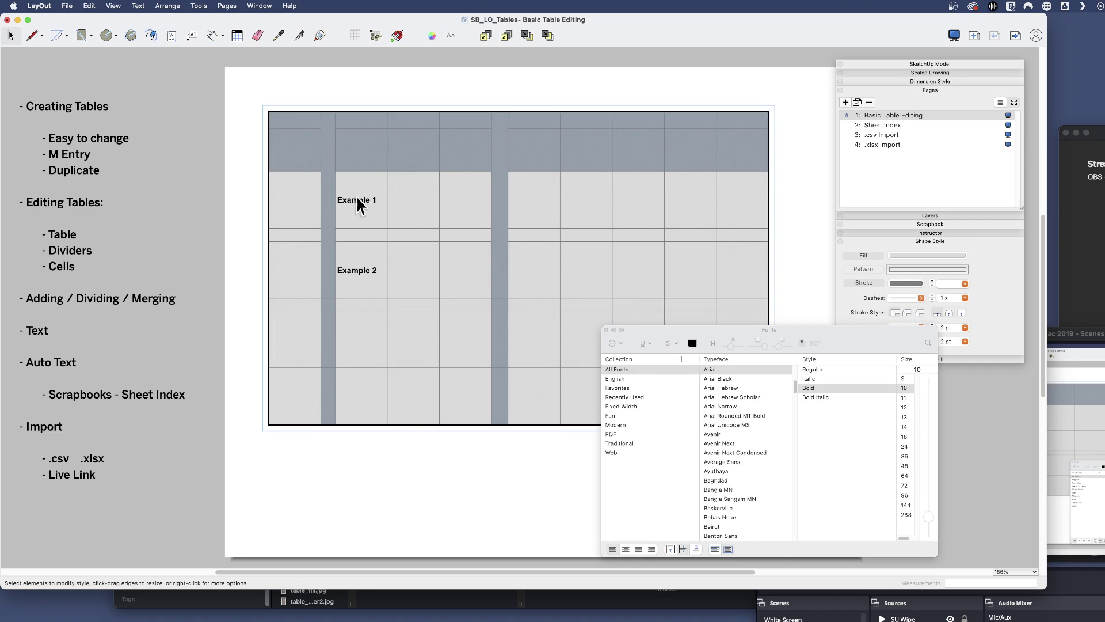
shift+click(445, 194)
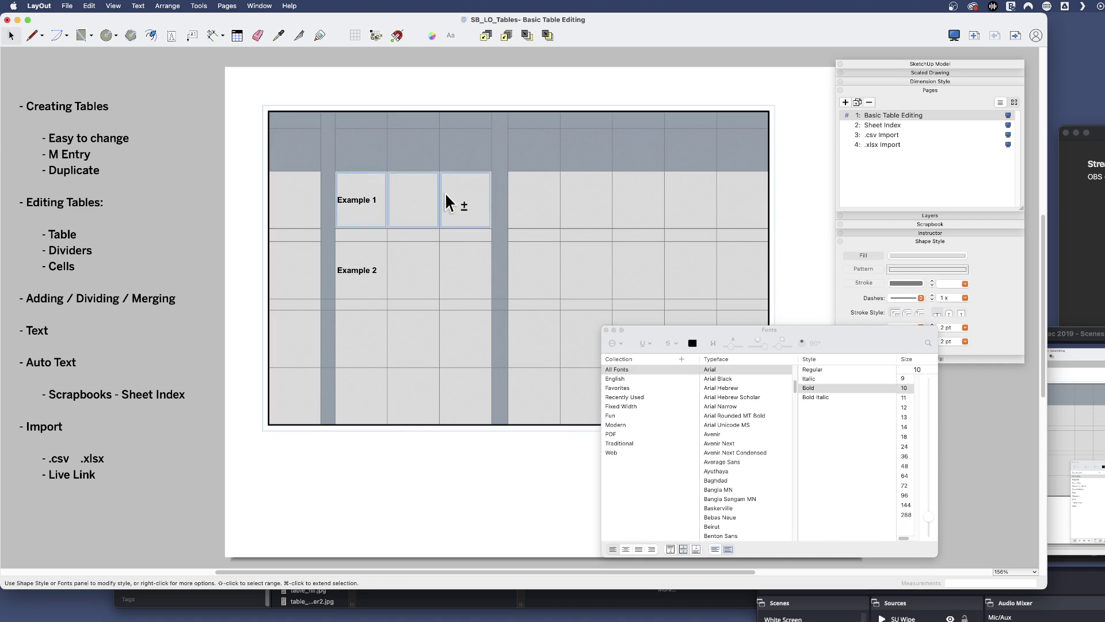
click(905, 407)
click(692, 344)
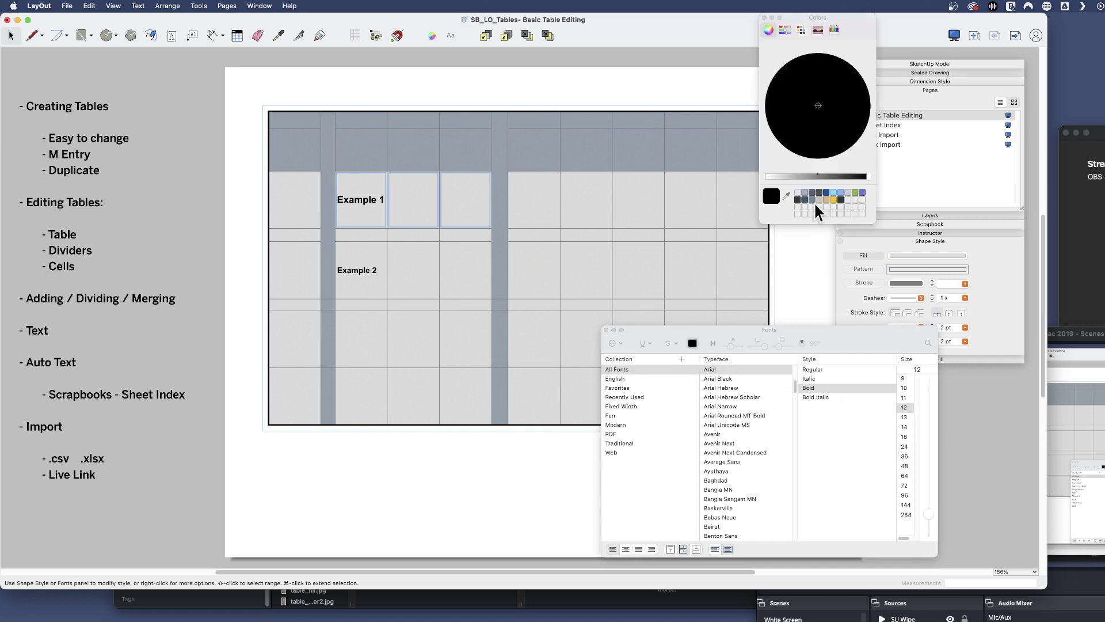
click(827, 177)
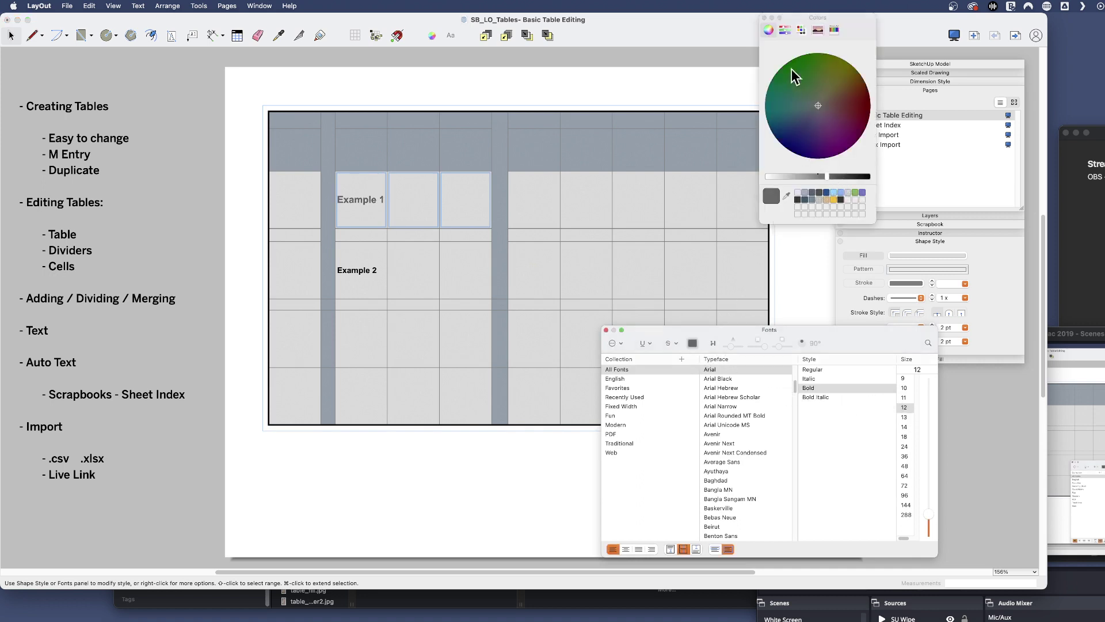
click(764, 18)
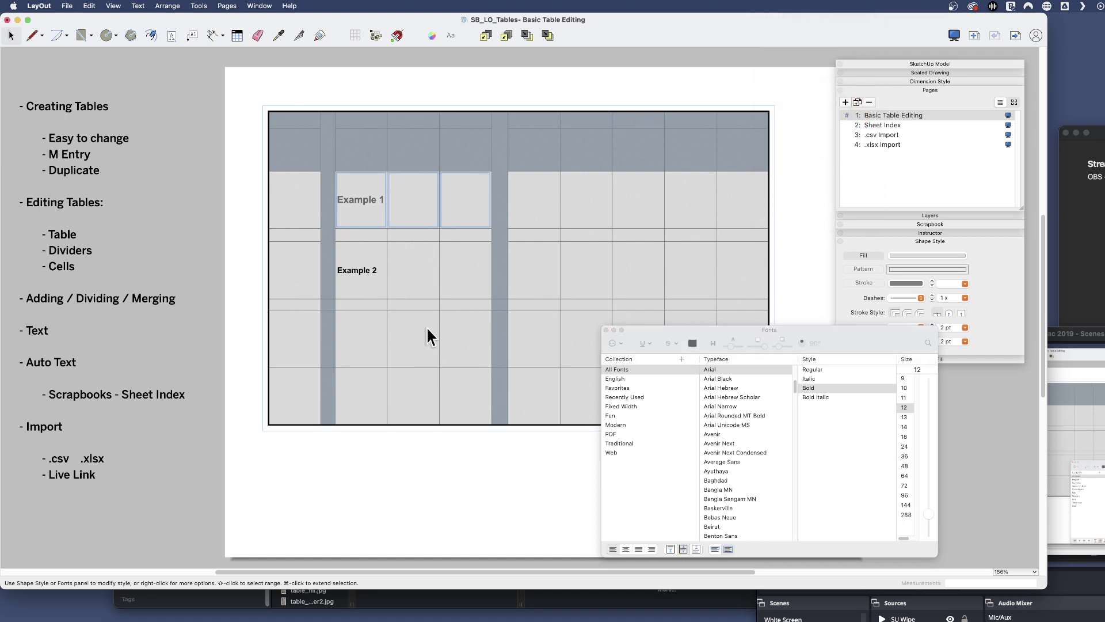
Justify the text in the selected Example 1 cells.
drag(671, 329, 536, 95)
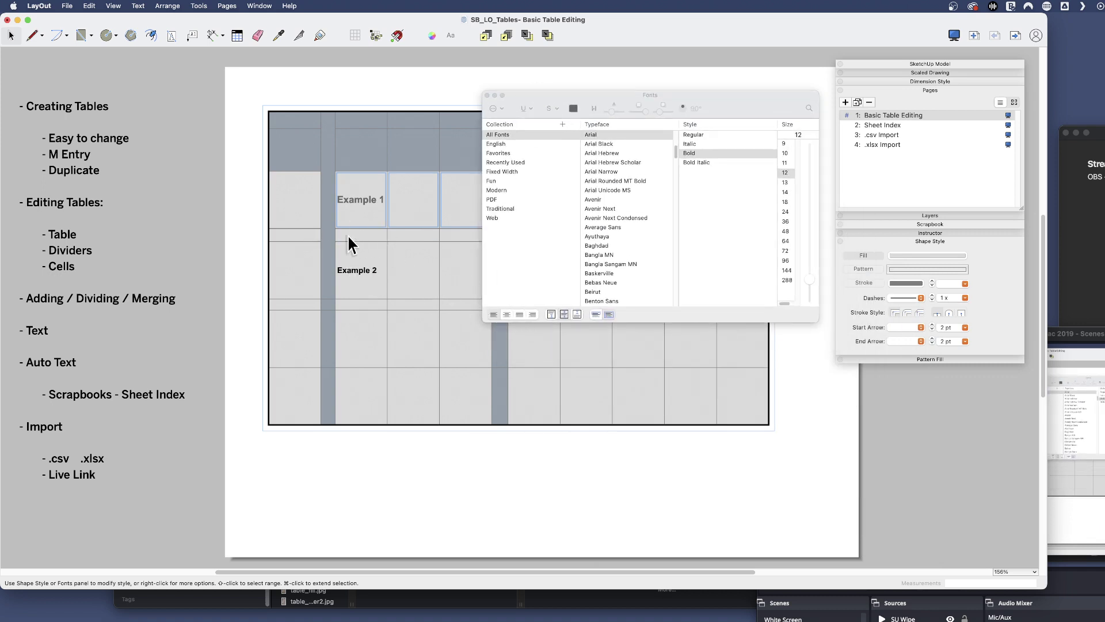
click(519, 314)
drag(555, 97, 716, 99)
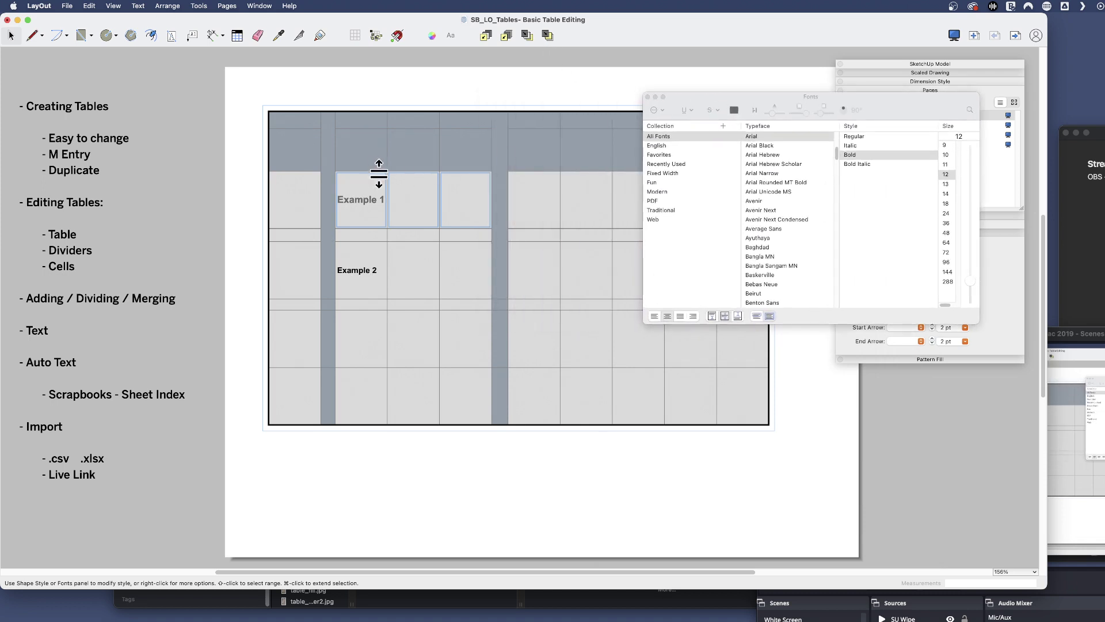
Widen the column right of Example 1, then show the blank Sheet Index page.
drag(388, 186, 437, 188)
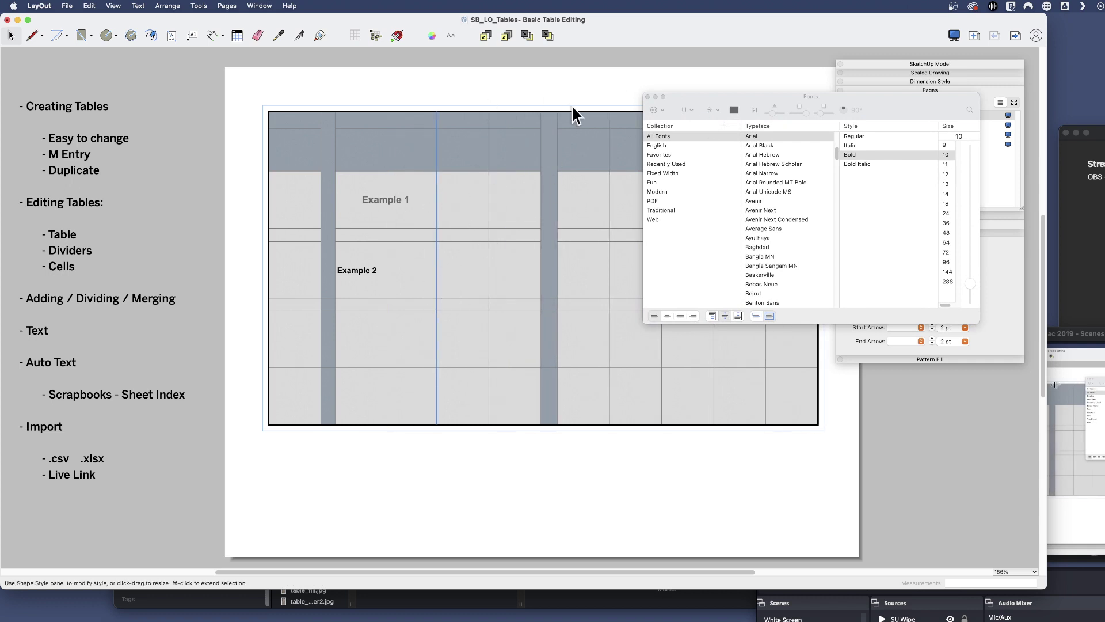
click(647, 97)
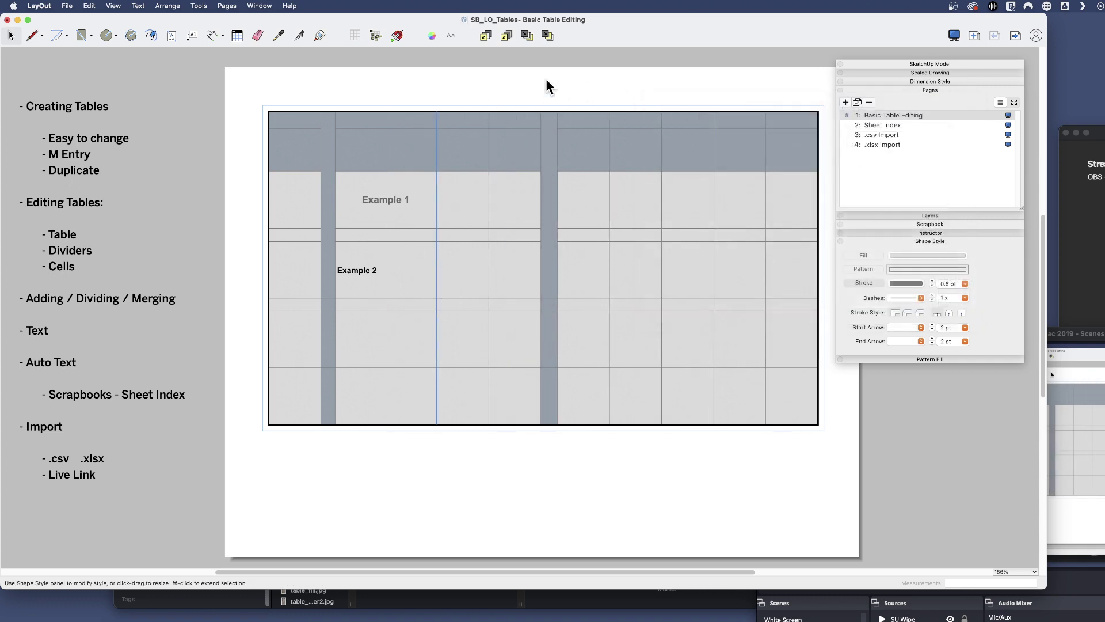
click(525, 86)
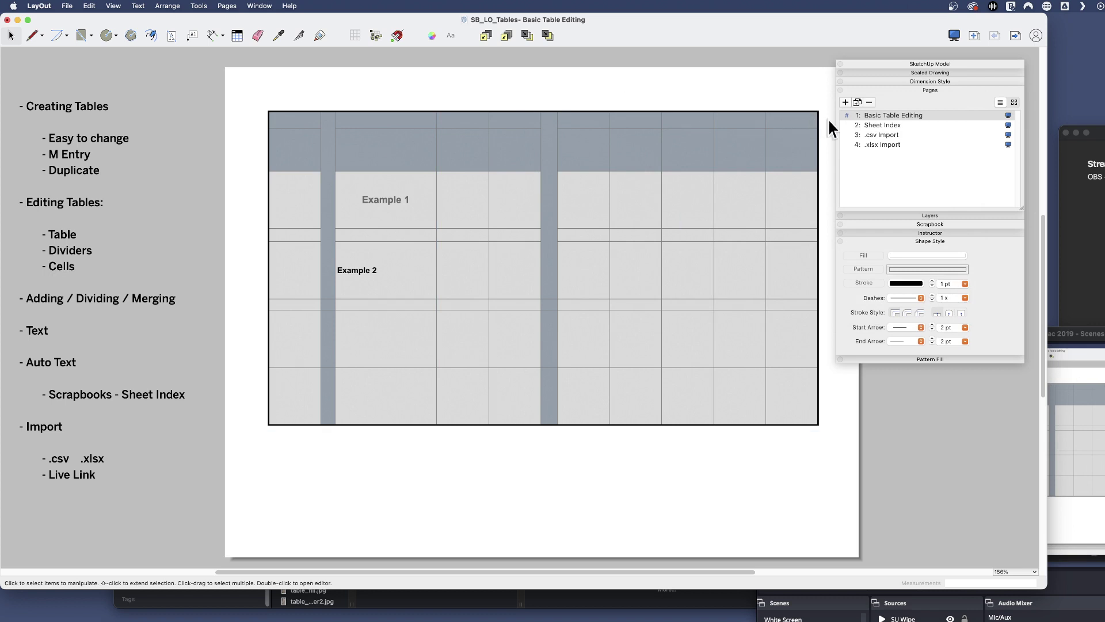
click(887, 126)
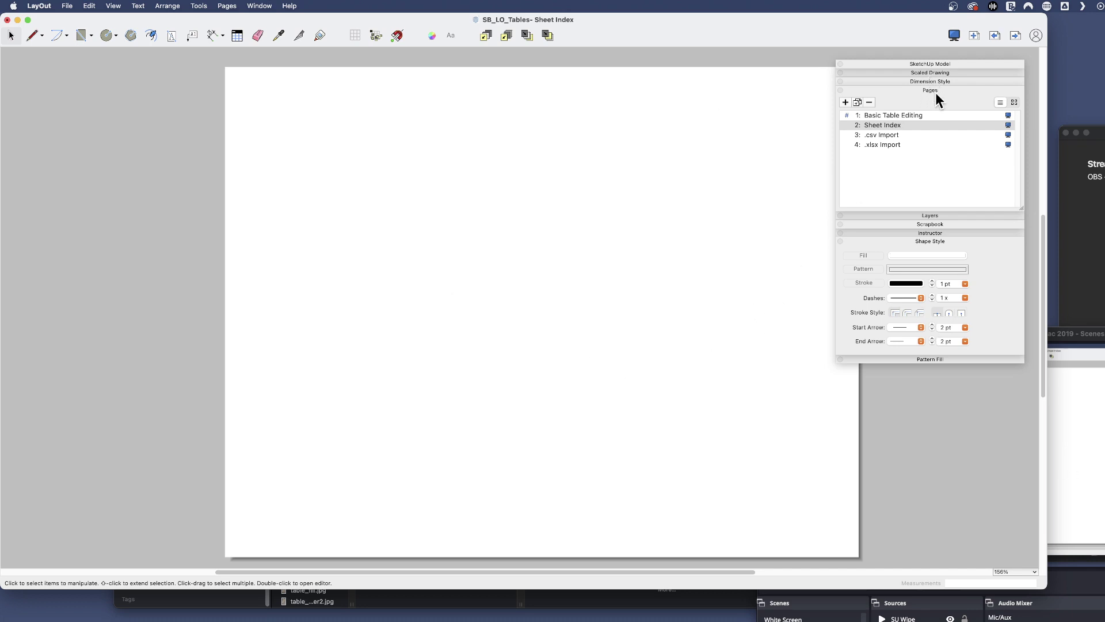
Drag the TB-Contemporary Sheet Index table from the Scrapbook onto the page, dropping the duplicate.
click(927, 224)
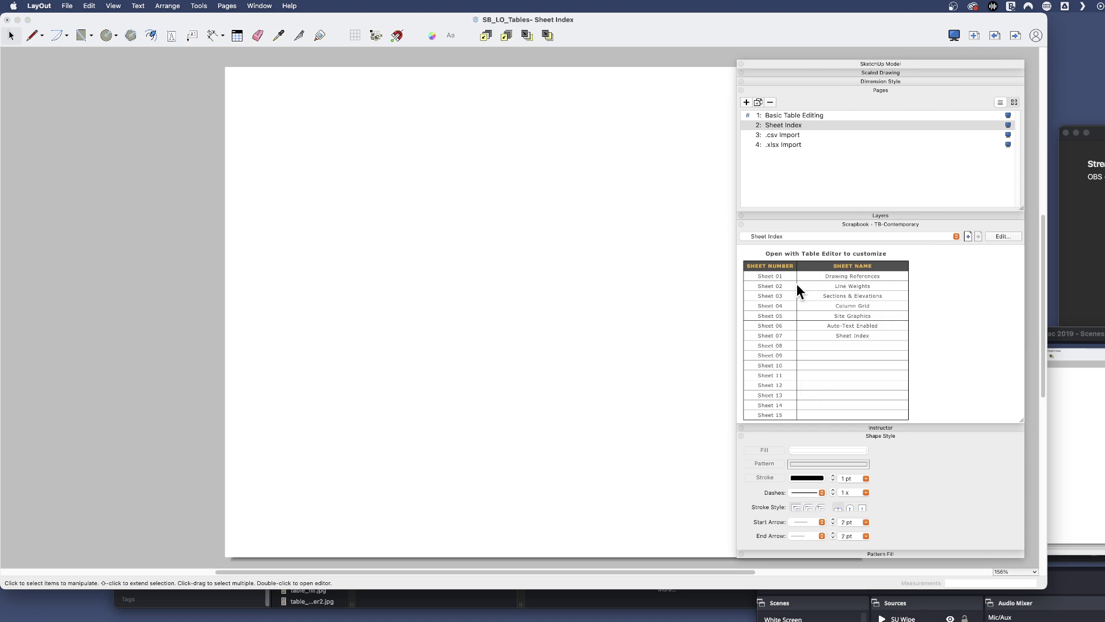
click(956, 236)
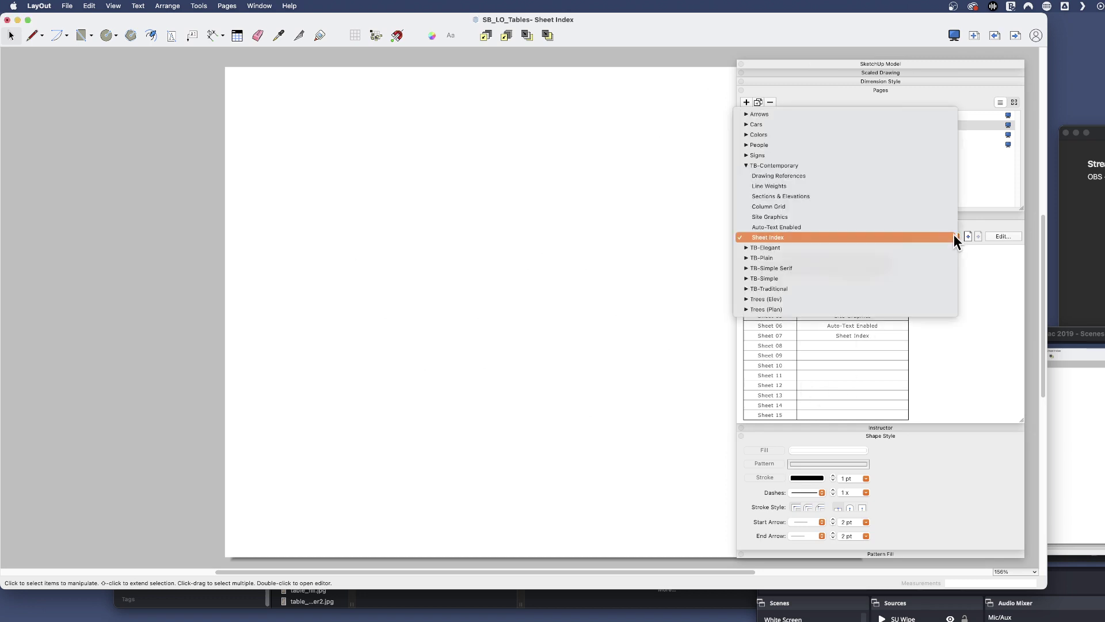
click(773, 258)
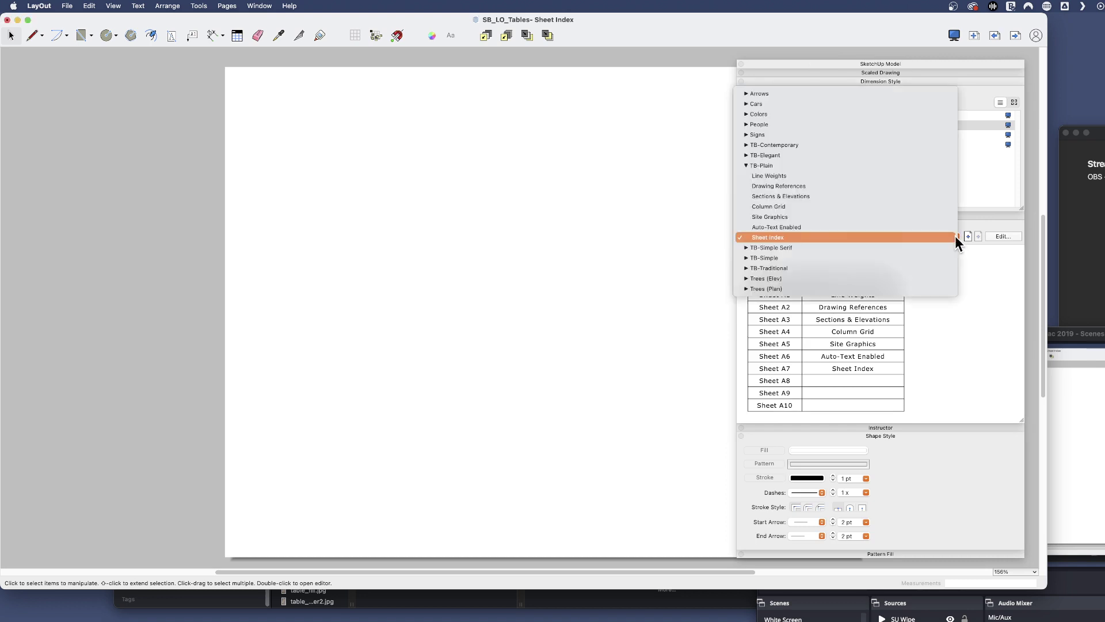
click(955, 236)
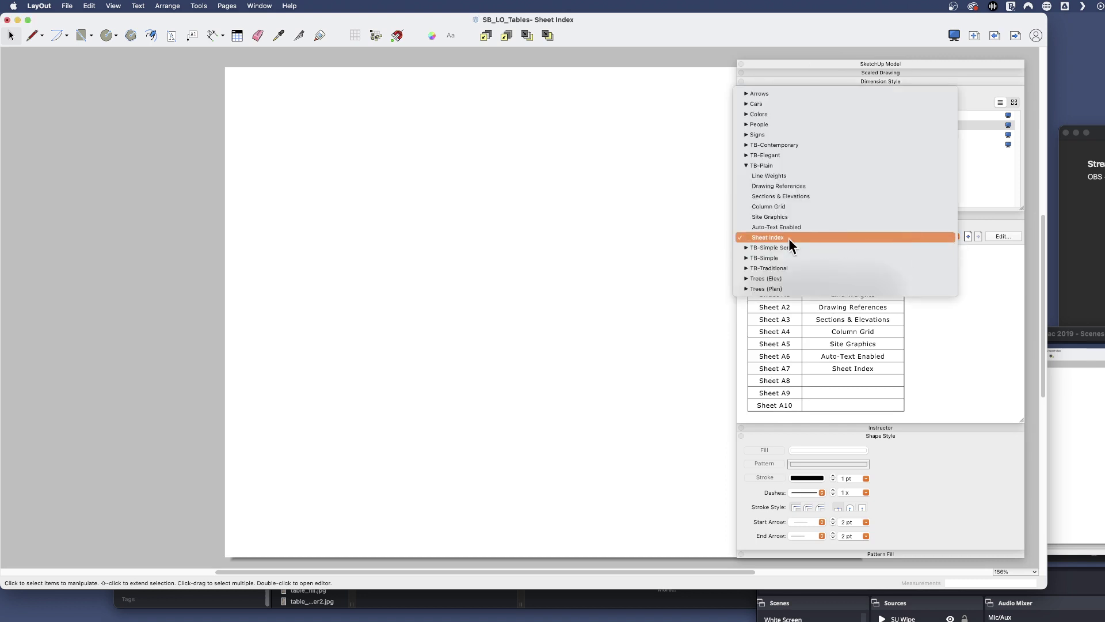
click(782, 145)
click(954, 236)
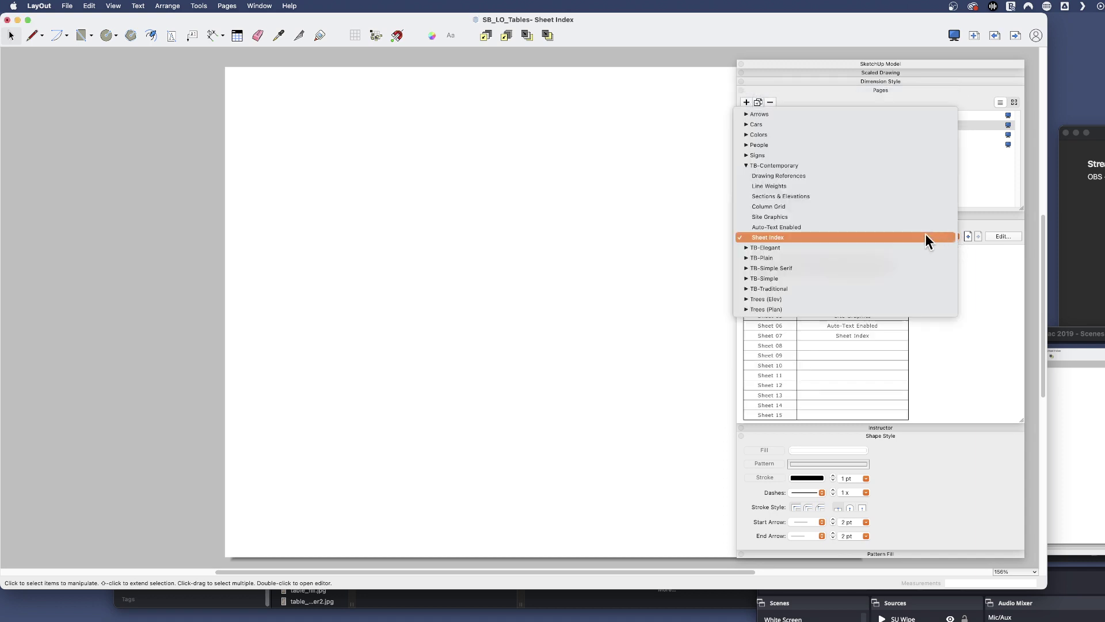
click(789, 237)
drag(796, 300, 517, 243)
key(Escape)
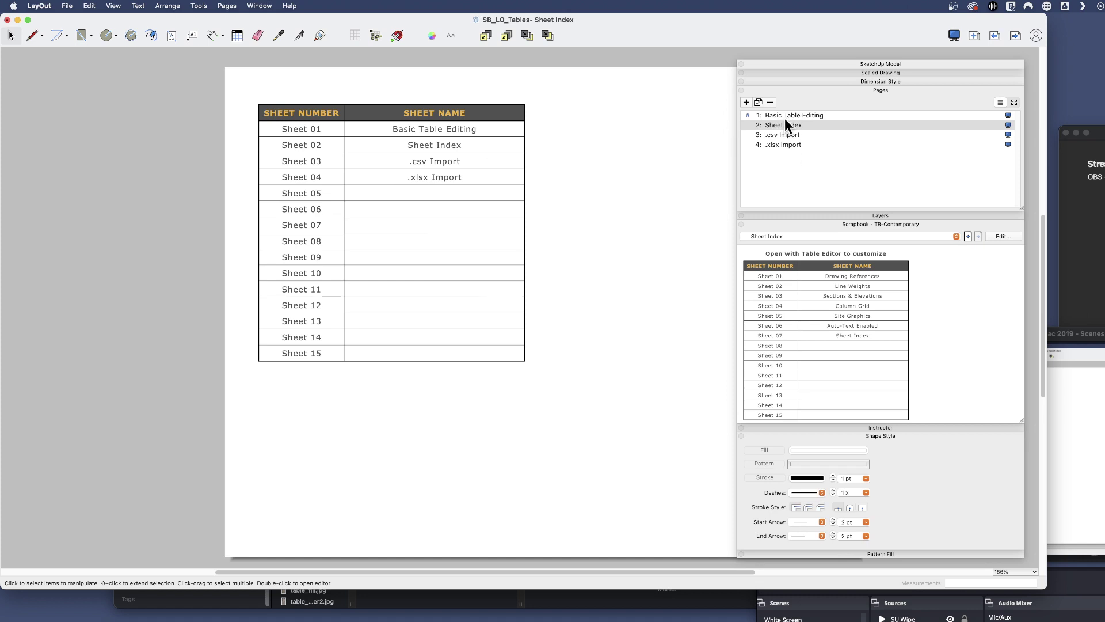
Add three new pages and move Pages 8–10 after .xlsx Import.
click(747, 102)
click(748, 101)
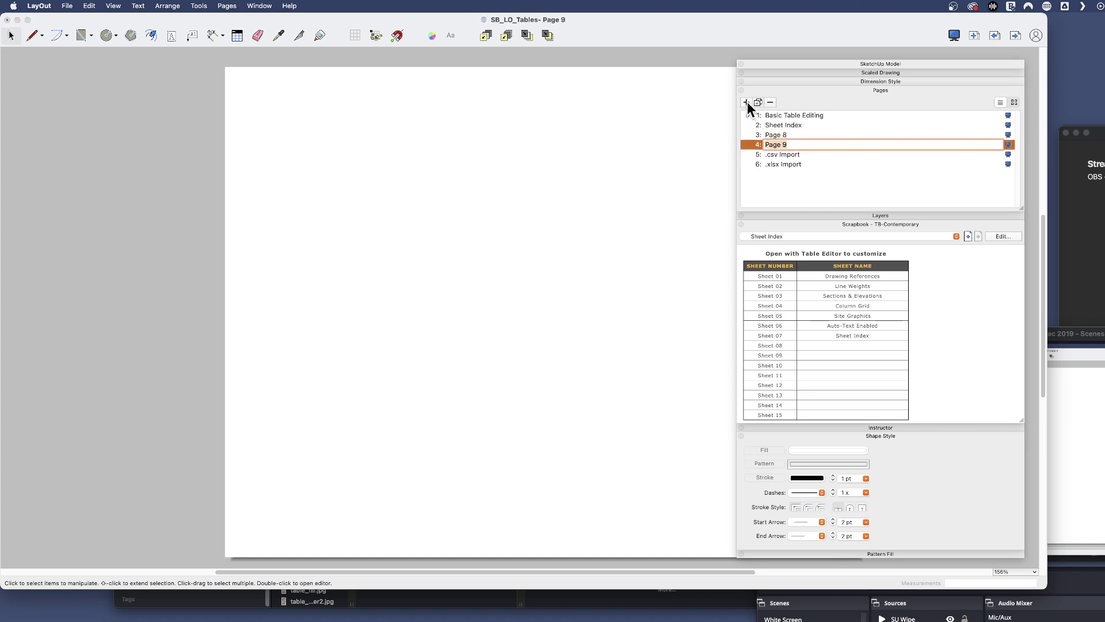
click(747, 102)
click(778, 135)
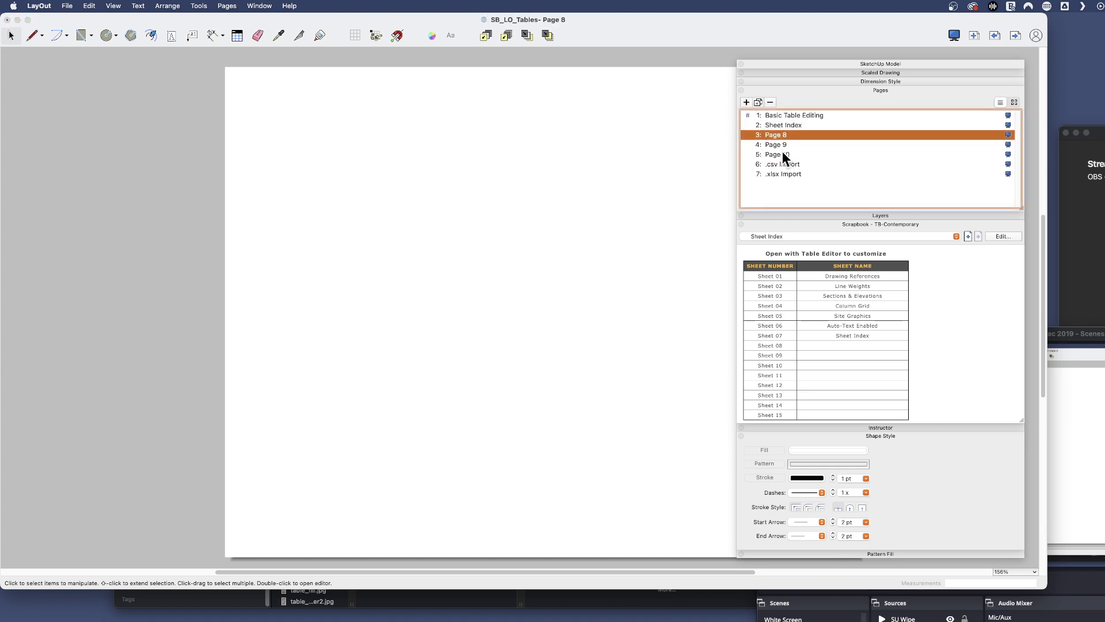
shift+click(781, 152)
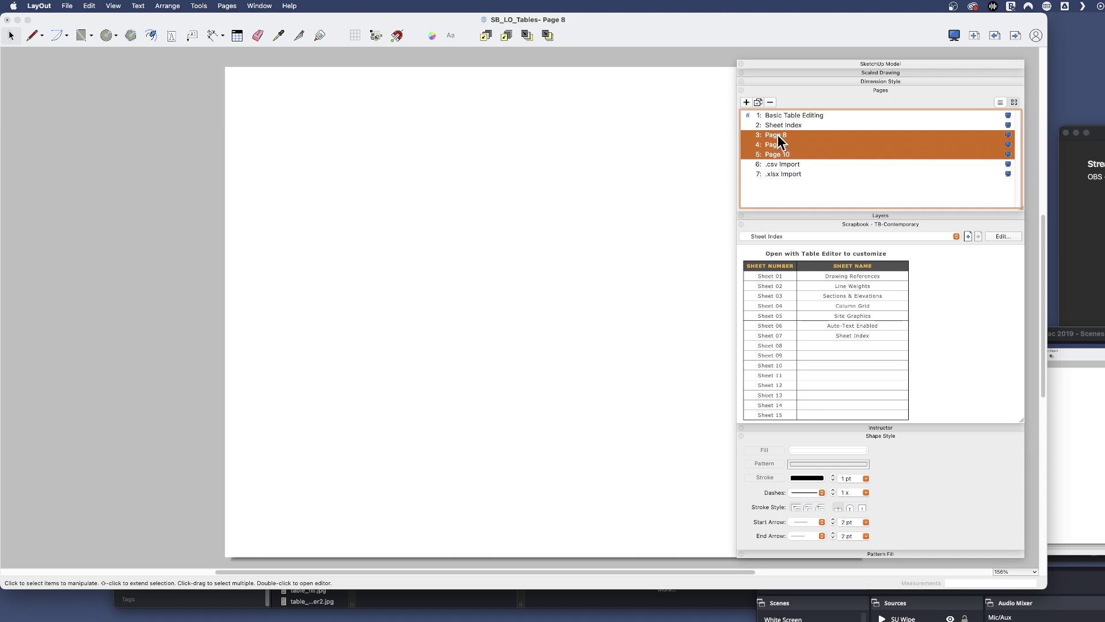
drag(785, 133, 783, 178)
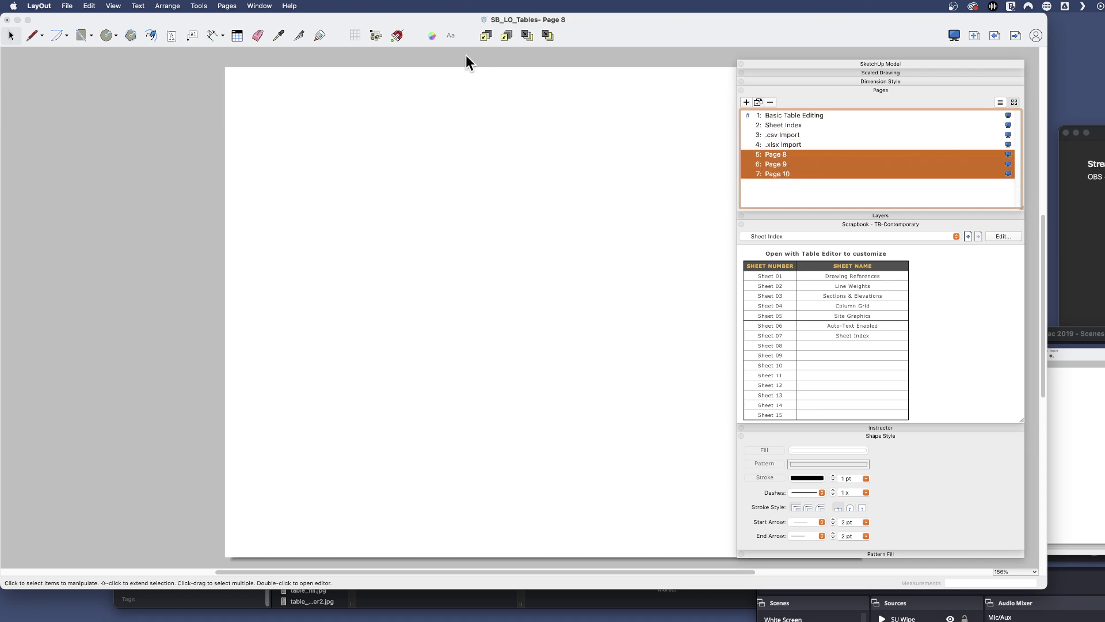
Rename Page 9 to 'This was page 9' and view the updated Sheet Index.
click(778, 123)
click(410, 178)
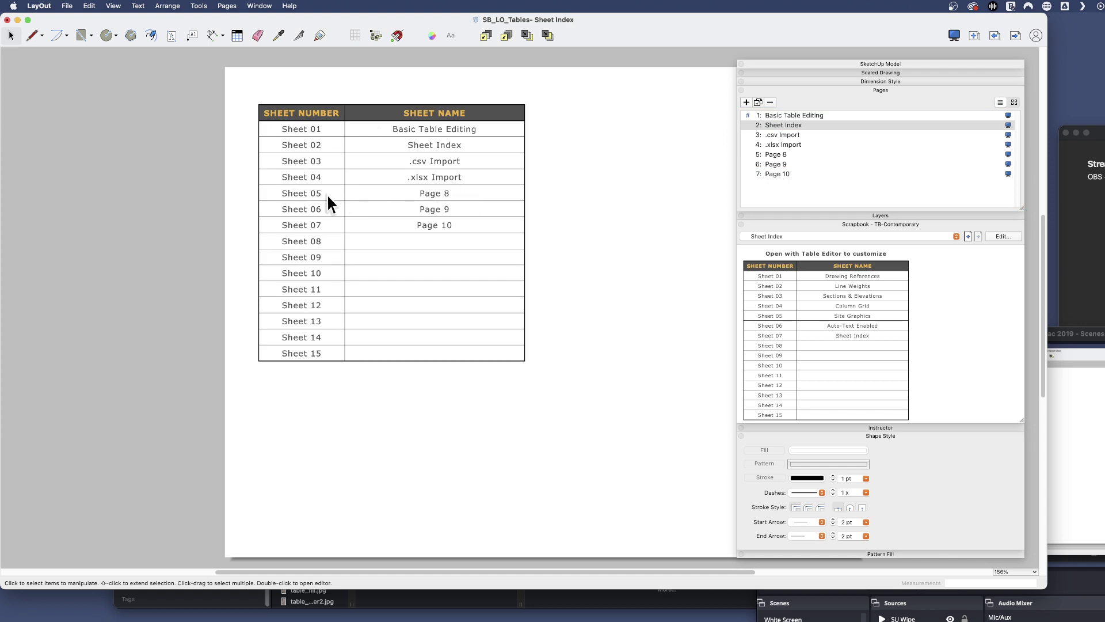
double_click(783, 165)
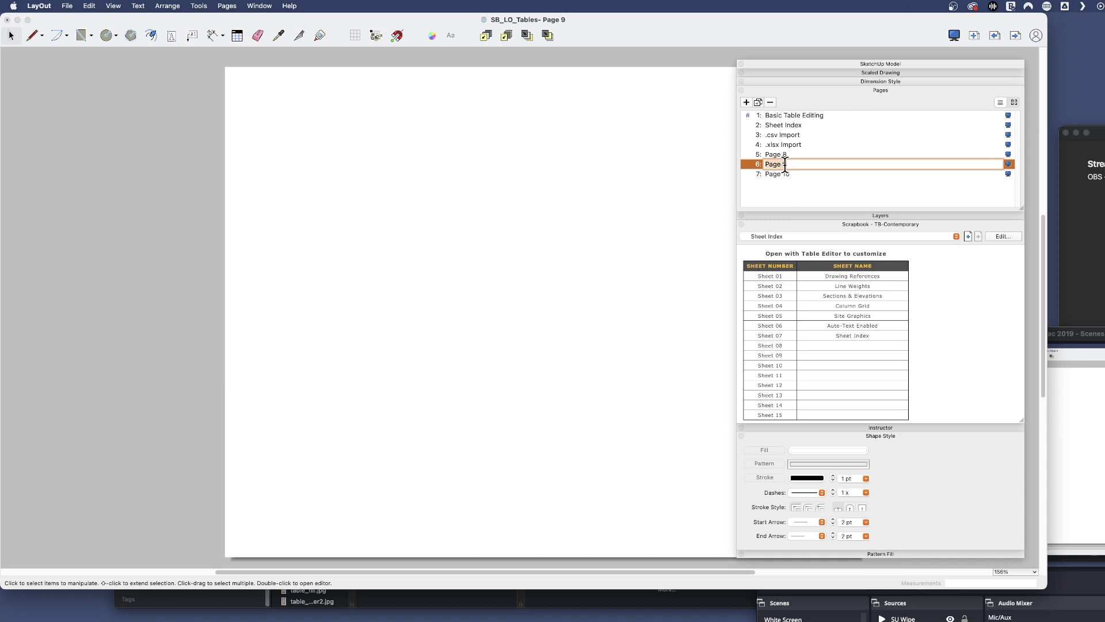
text(This was page 9)
key(Return)
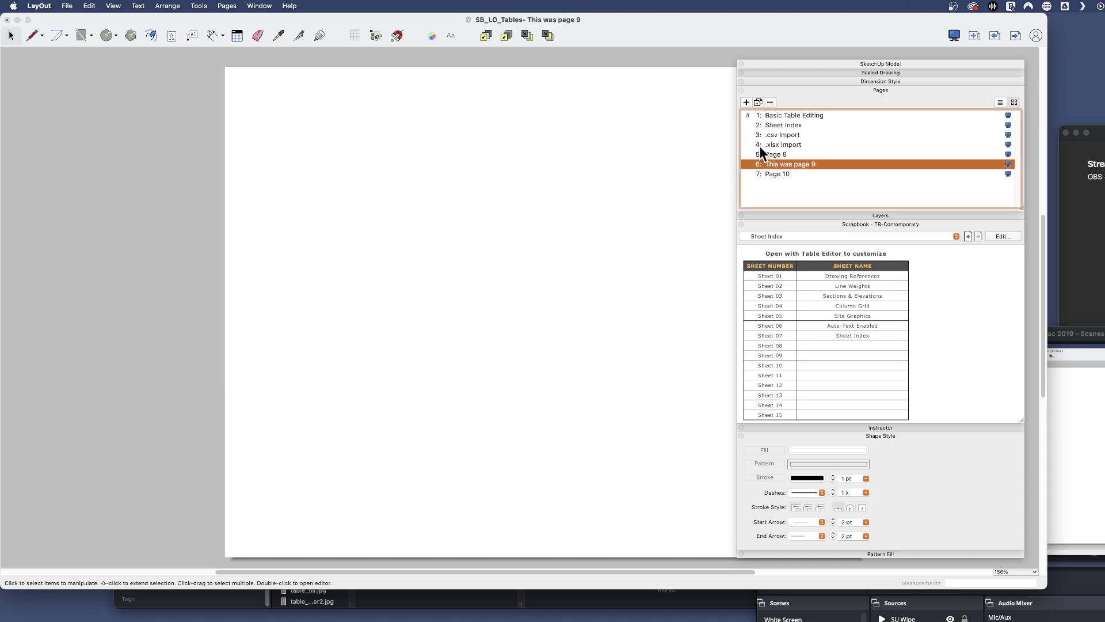
click(776, 125)
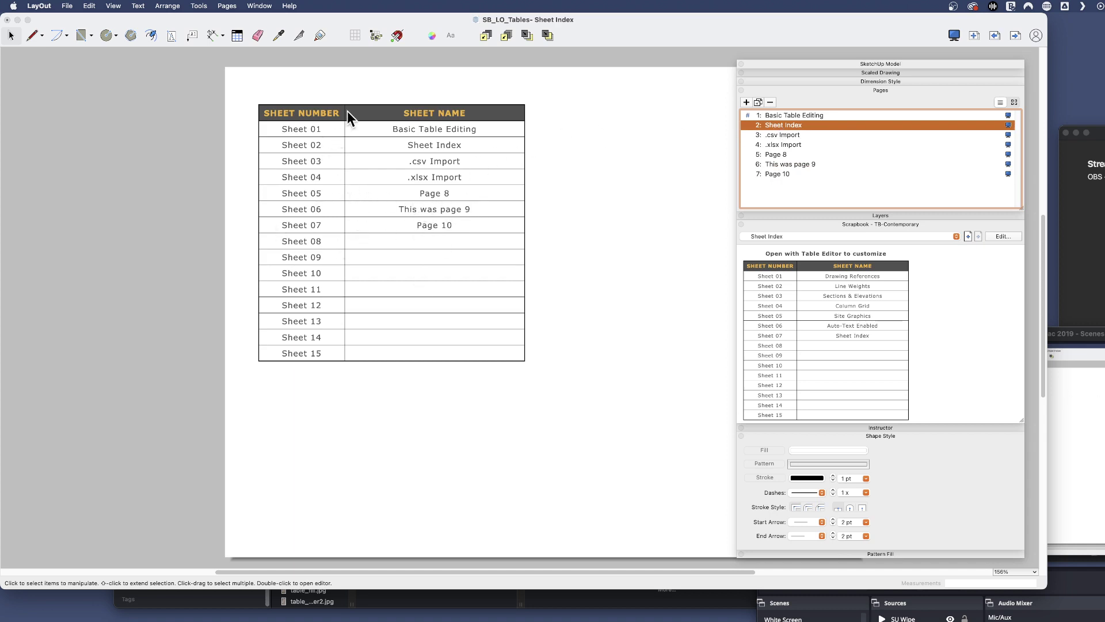
click(361, 117)
click(367, 110)
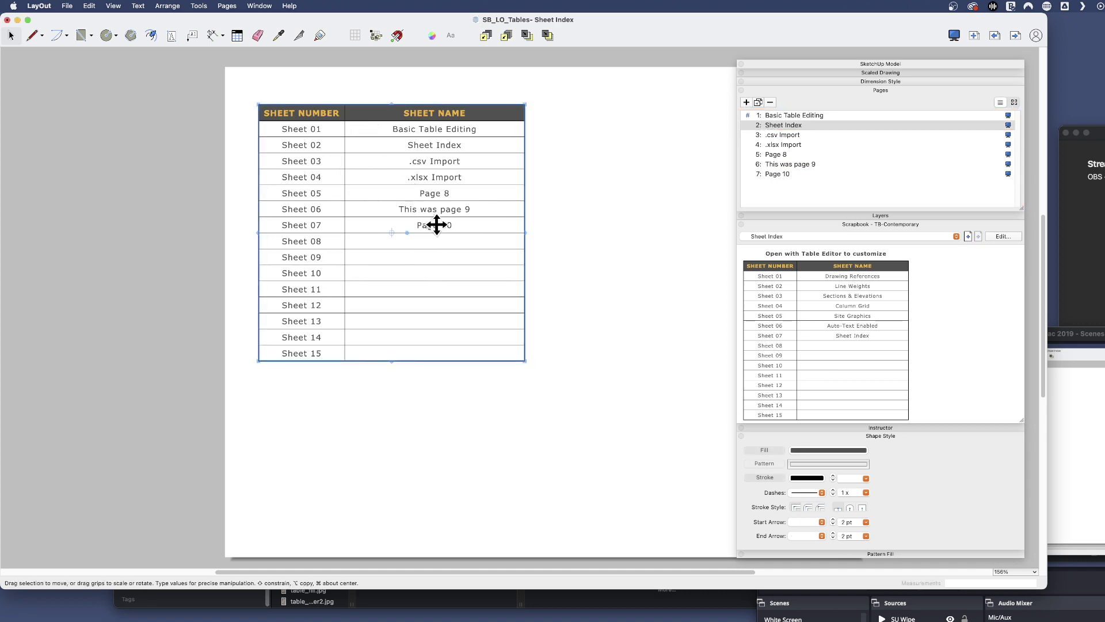
double_click(429, 226)
click(431, 231)
double_click(426, 223)
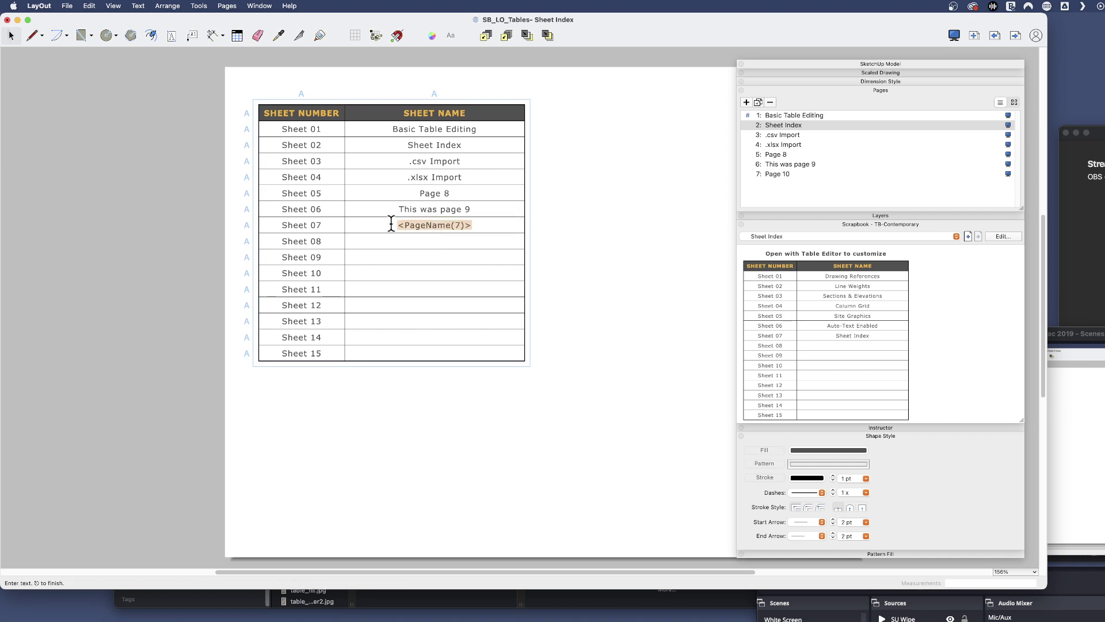
click(309, 224)
double_click(309, 225)
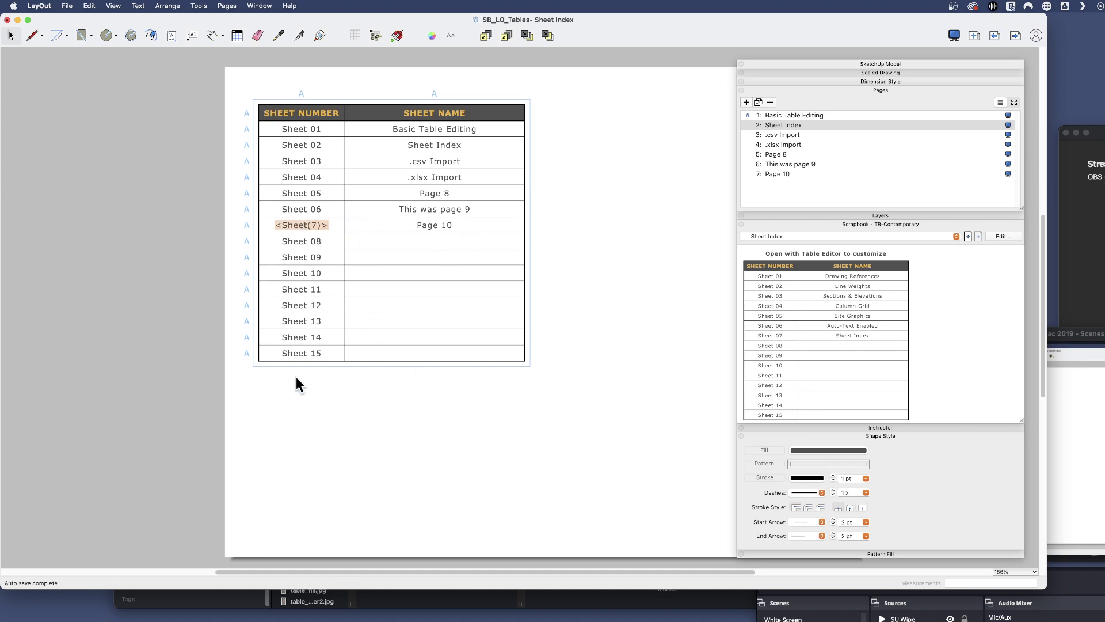
key(Escape)
click(387, 308)
shift+click(387, 353)
Insert four rows below Sheet 15 and paste the Sheet 15 numbering into them.
right_click(384, 311)
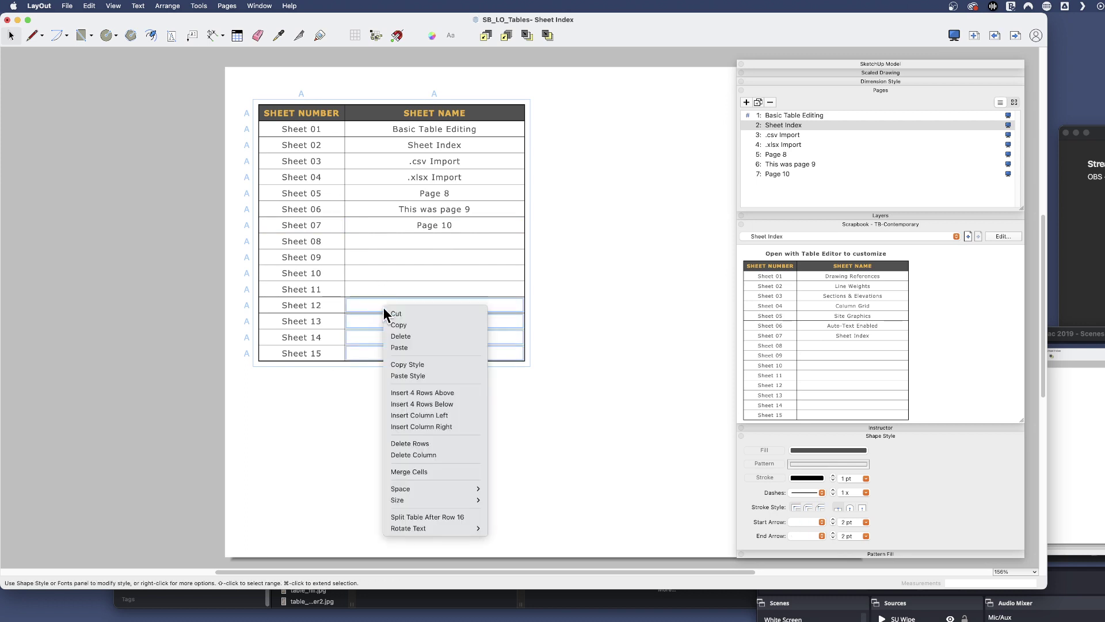
click(426, 402)
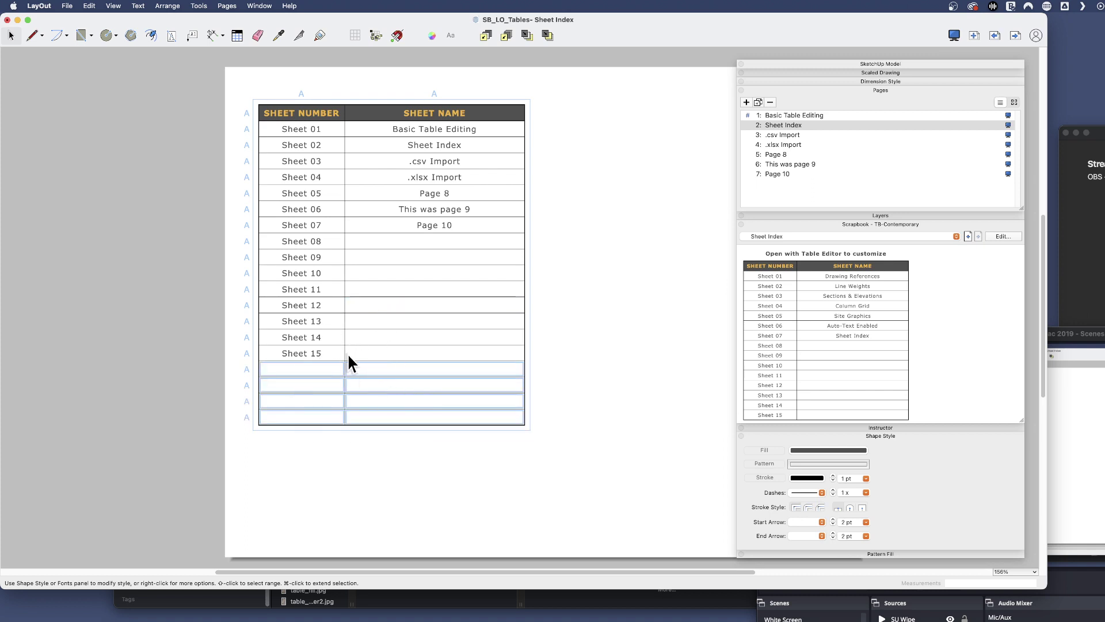
click(307, 354)
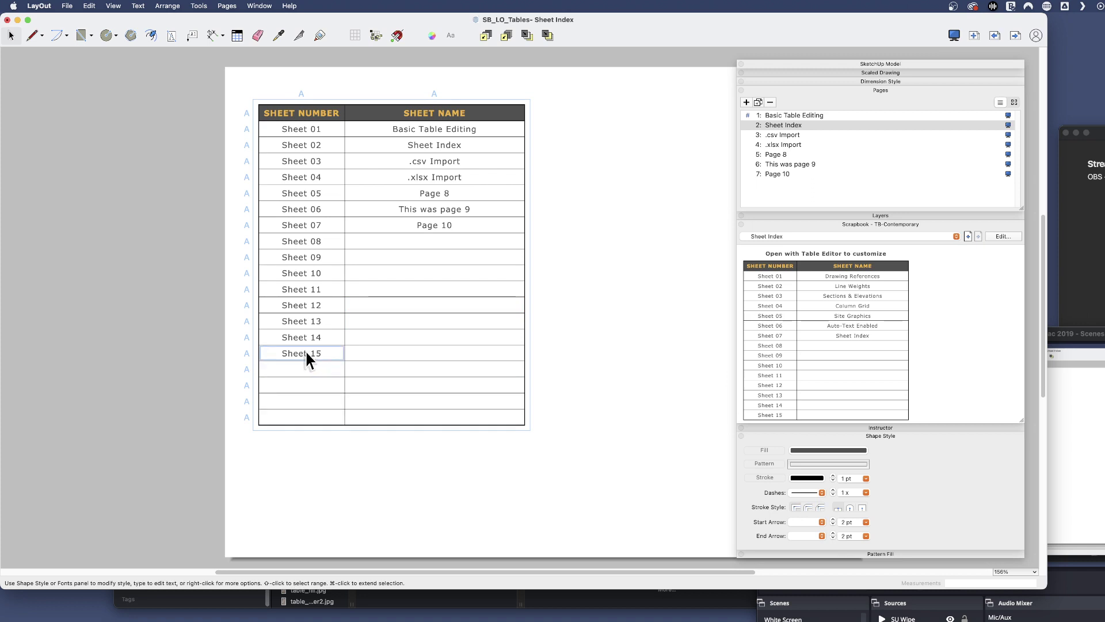
double_click(306, 353)
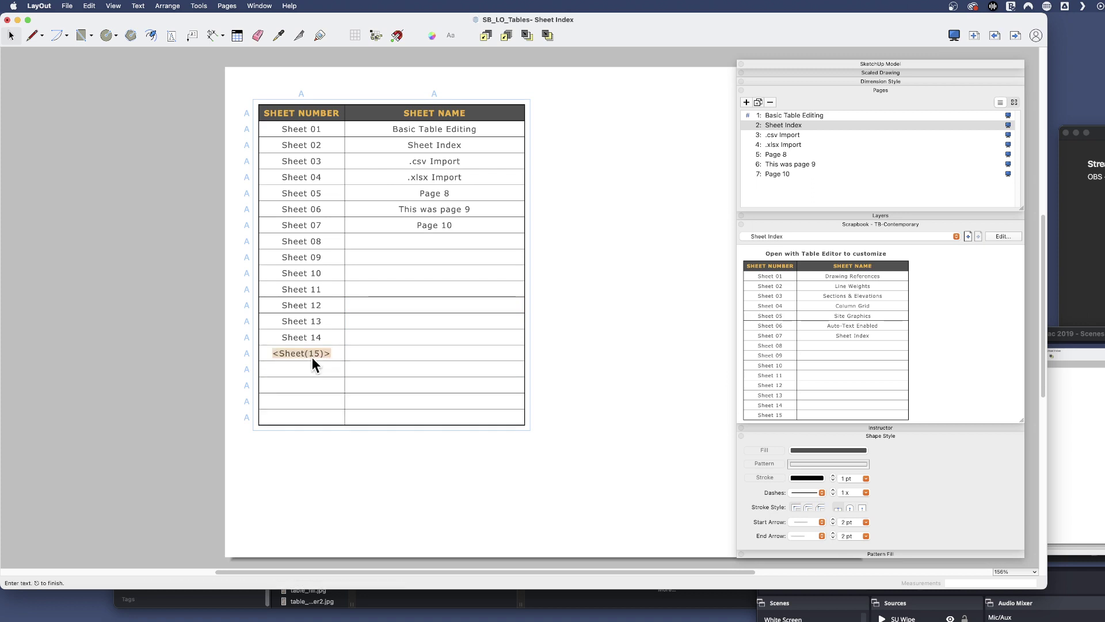
key(Escape)
click(301, 370)
shift+click(309, 419)
text(Sheet 15 Sheet 15 Sheet 15 Sheet 15)
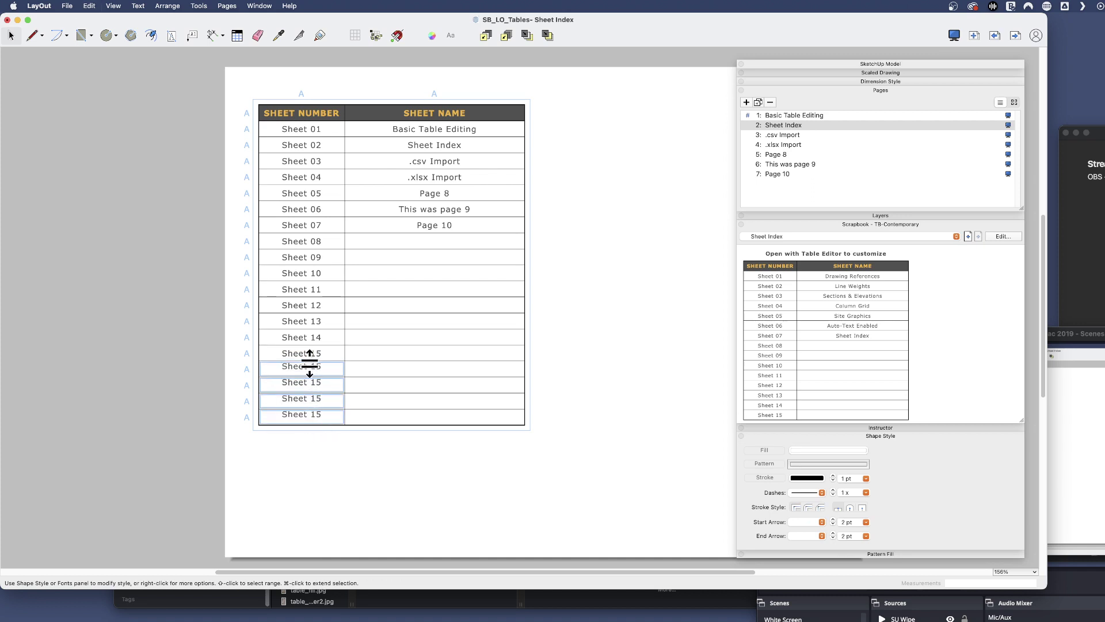
Renumber the first two new rows to Sheet 16 and Sheet 17.
click(313, 372)
double_click(316, 368)
click(320, 367)
key(BackSpace)
text(6)>)
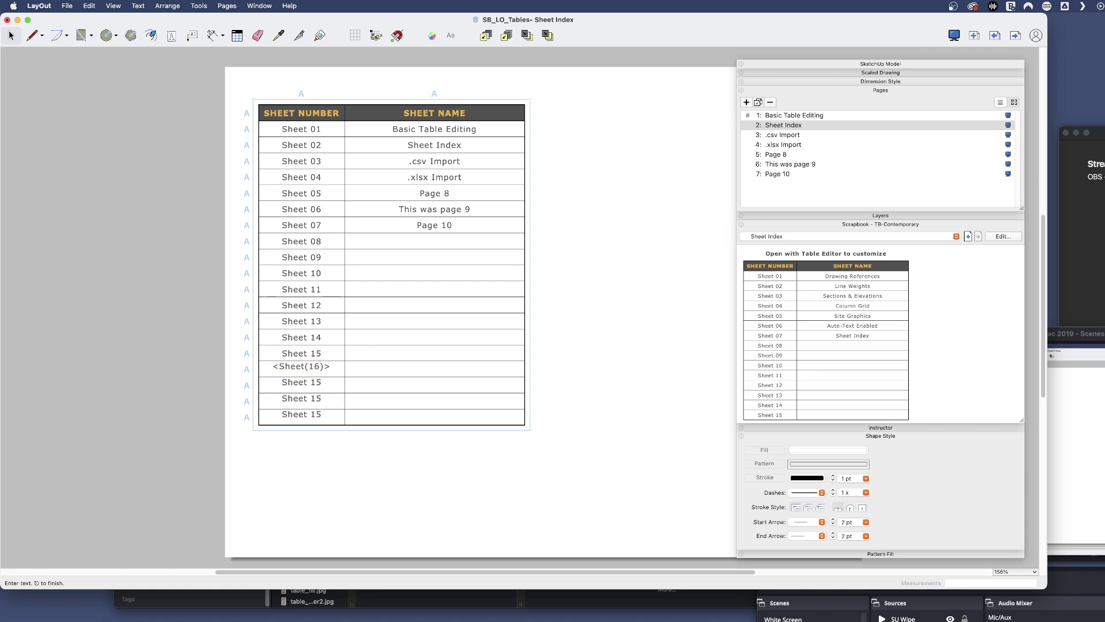
double_click(316, 382)
click(322, 382)
key(BackSpace)
text(7)
key(Return)
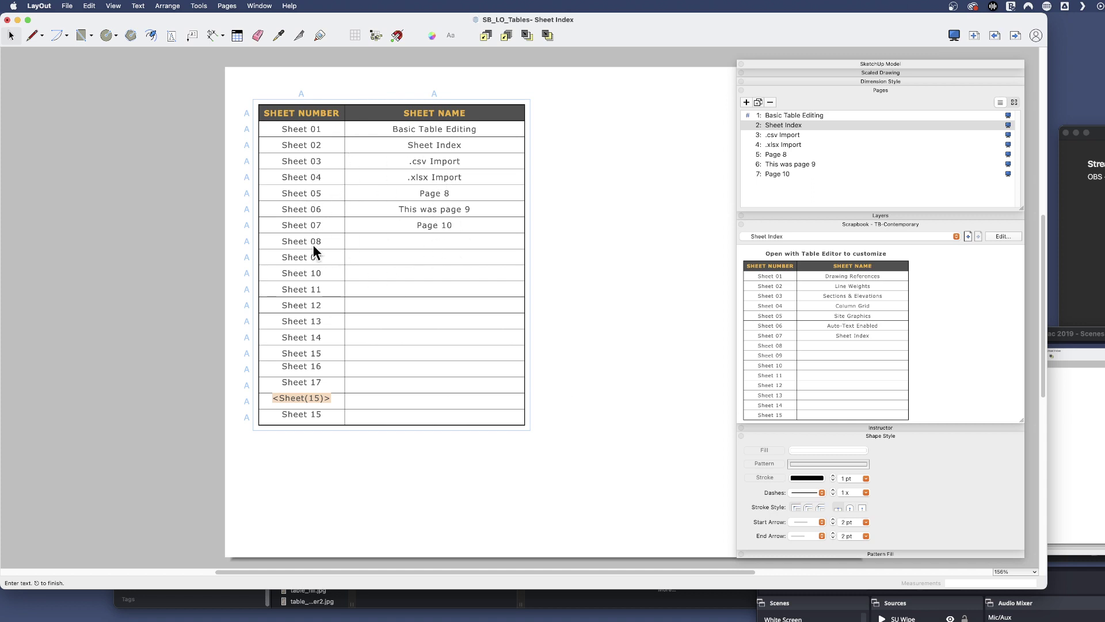
key(Escape)
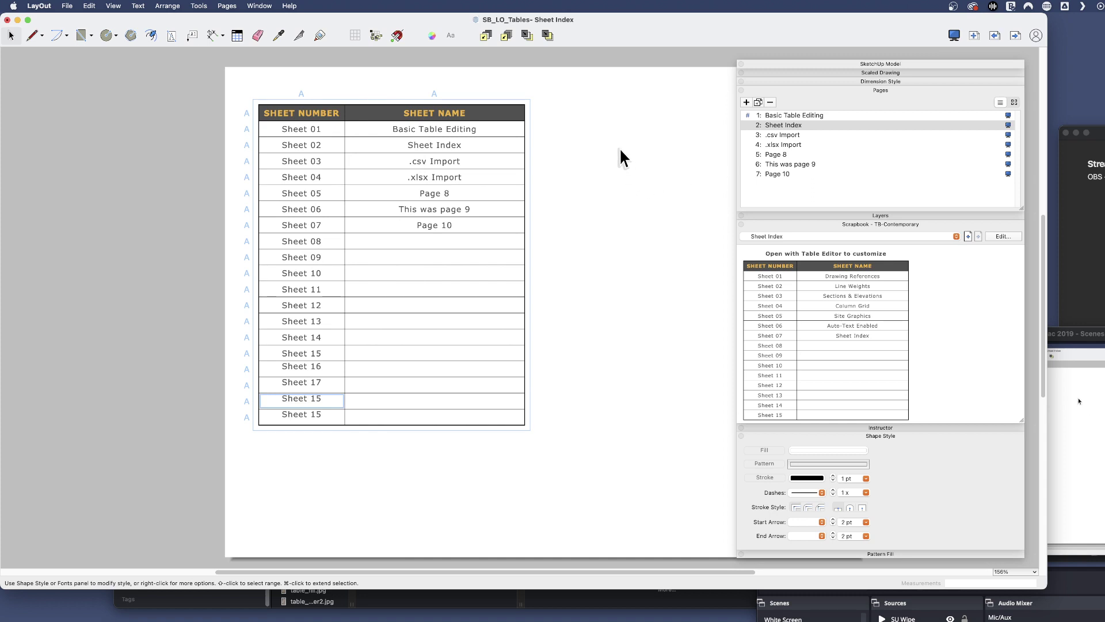
click(597, 140)
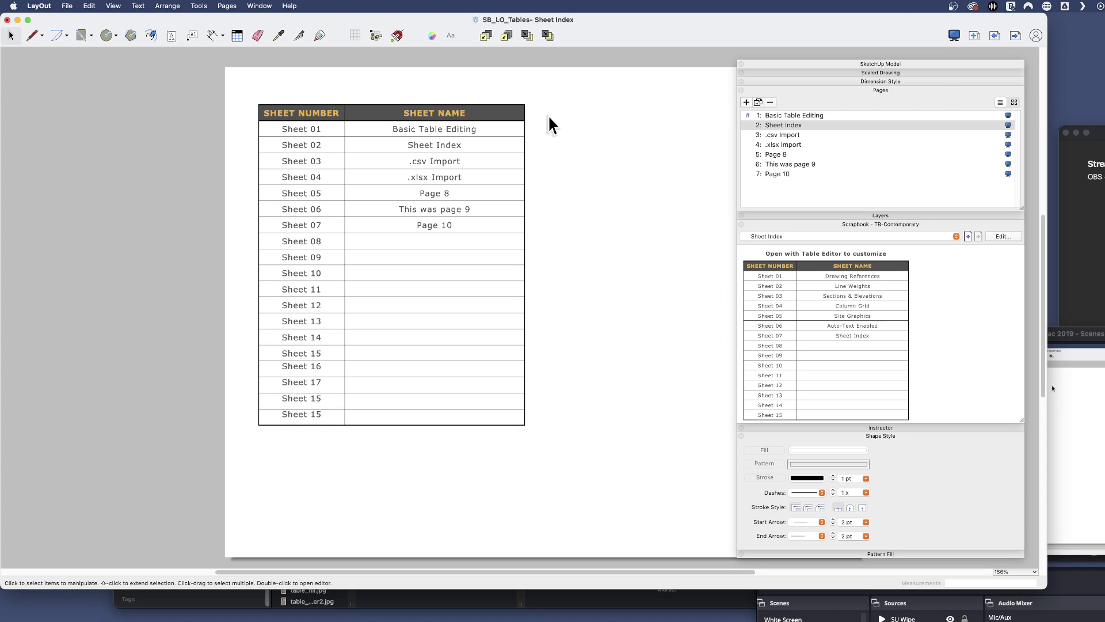
Show the .csv Import page, collapse the Scrapbook and move the side panels further right.
click(787, 136)
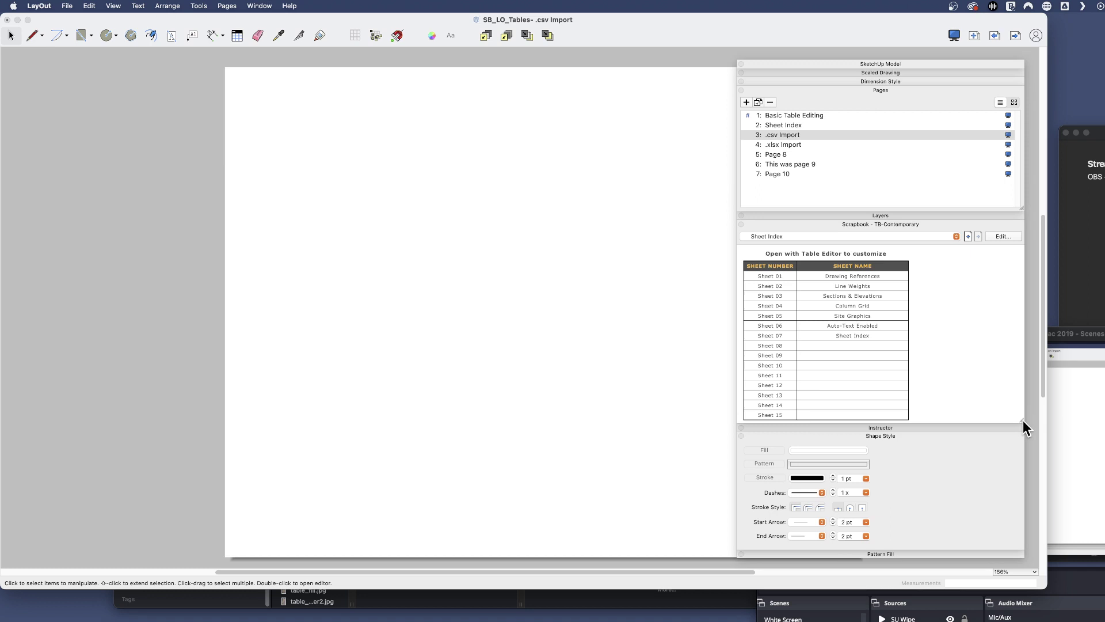
drag(1024, 425, 979, 290)
click(870, 223)
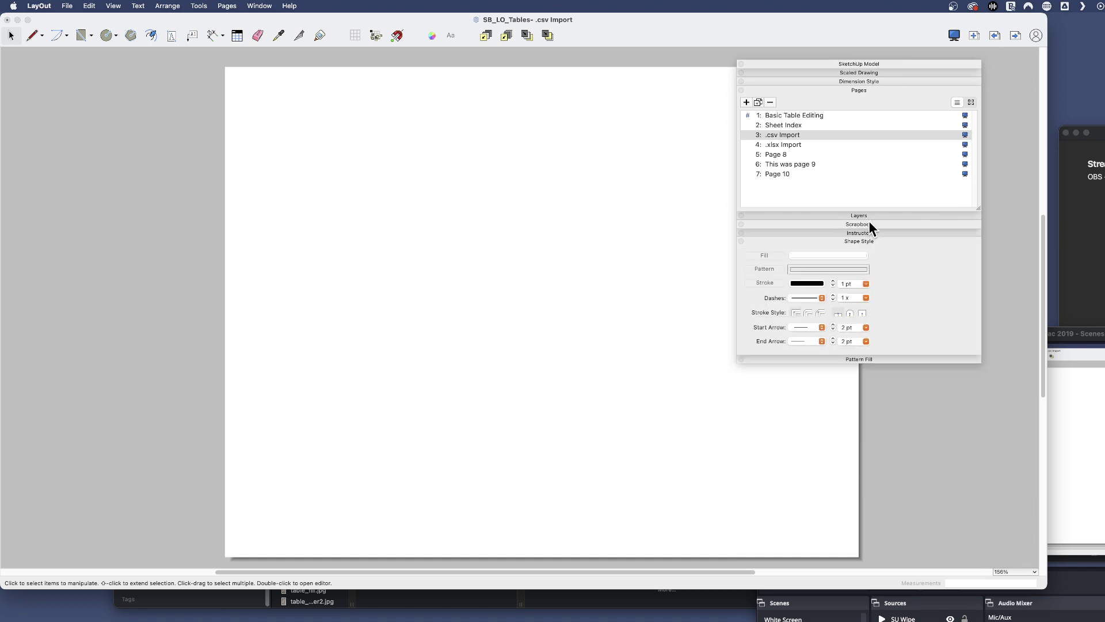
drag(897, 63, 939, 62)
click(441, 205)
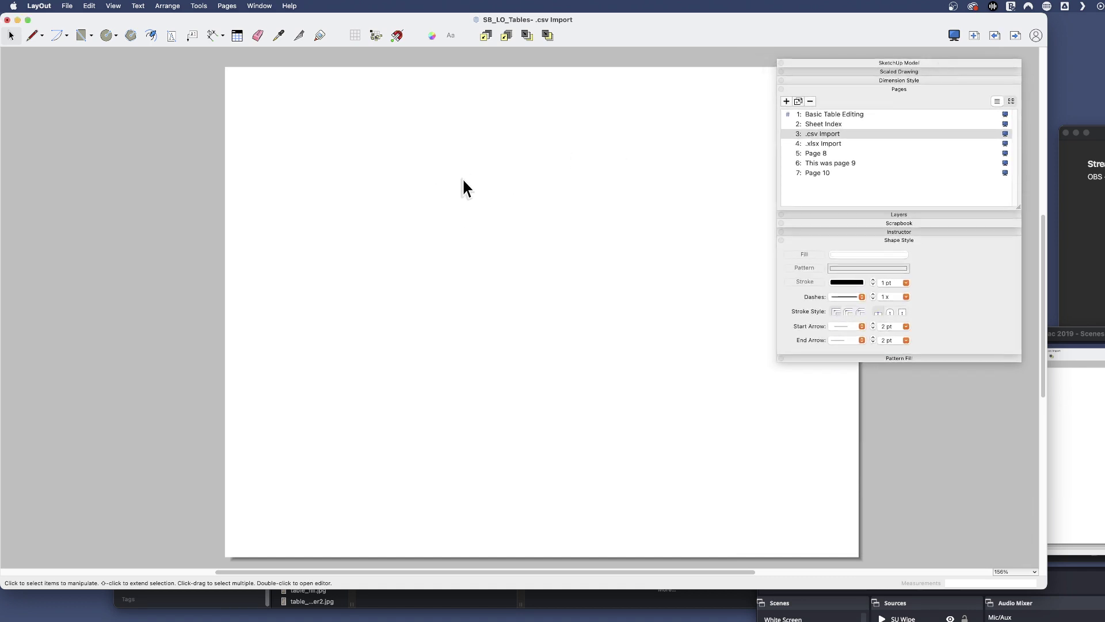
Drag Simple Gantt chart - Gantt Chart.csv from the Spreadsheets folder onto the .csv Import page.
click(398, 600)
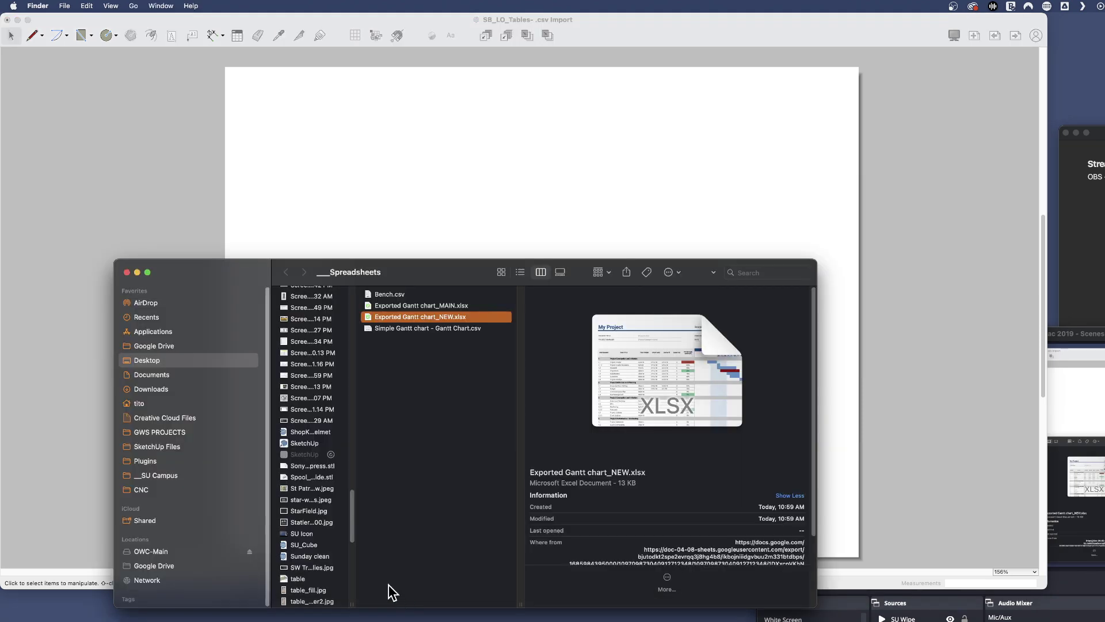
drag(414, 277, 367, 277)
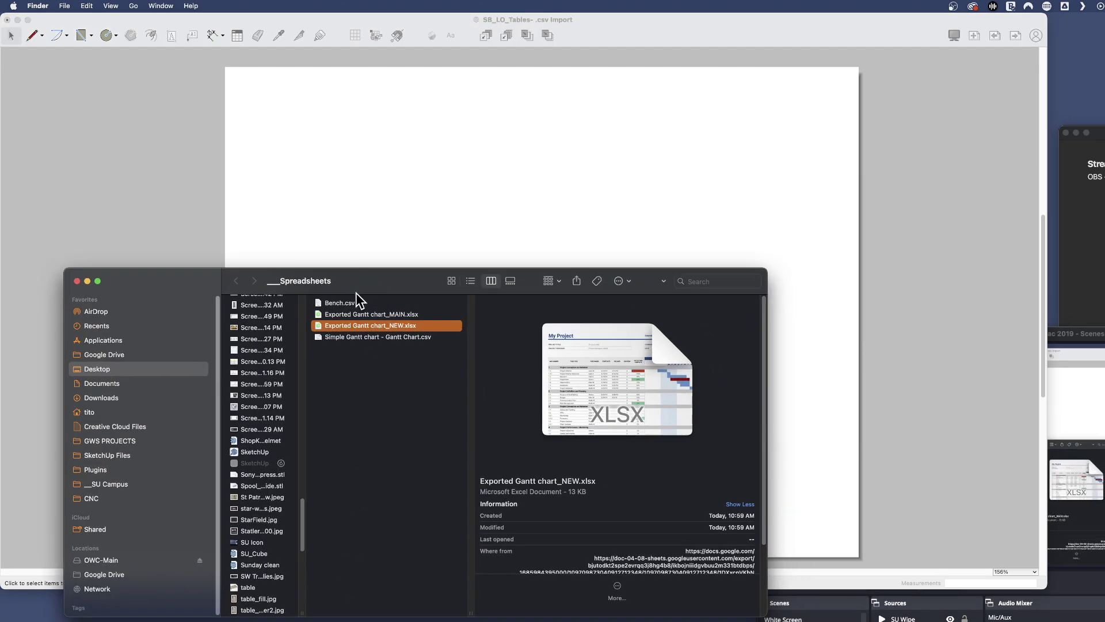
click(380, 338)
click(418, 327)
click(368, 337)
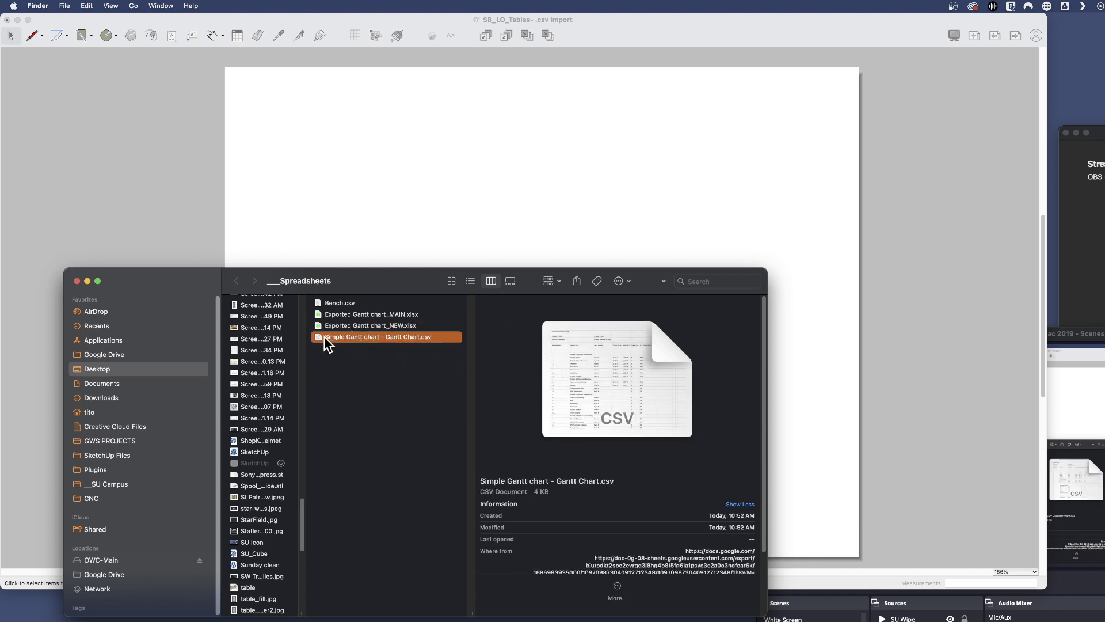
drag(317, 338, 396, 211)
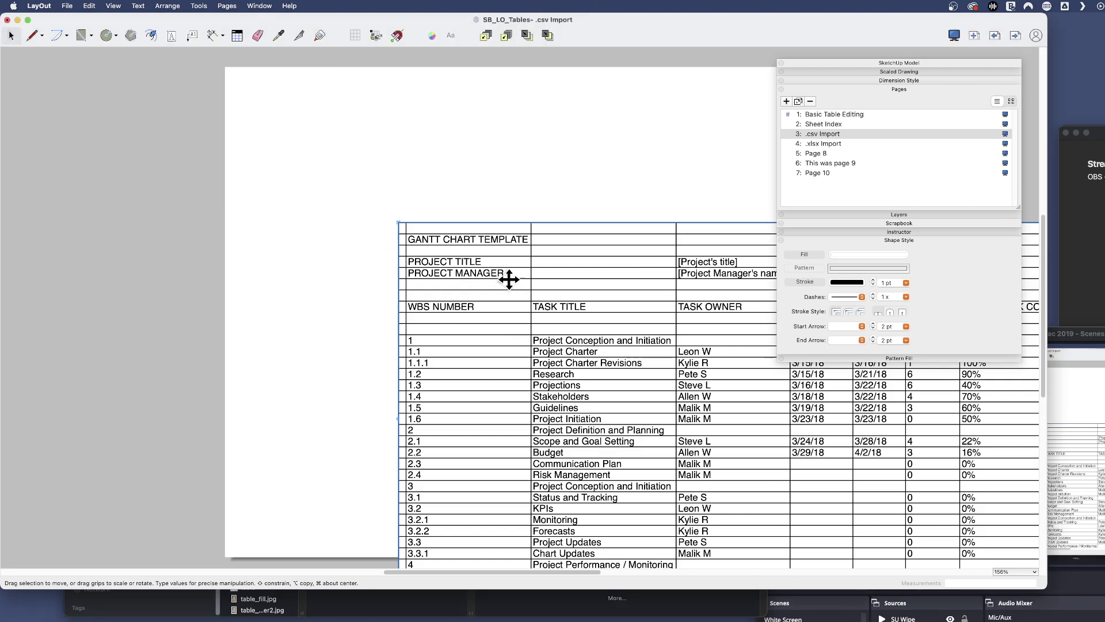
Move the imported Gantt chart table toward the top-left, then delete it.
drag(503, 295, 195, 160)
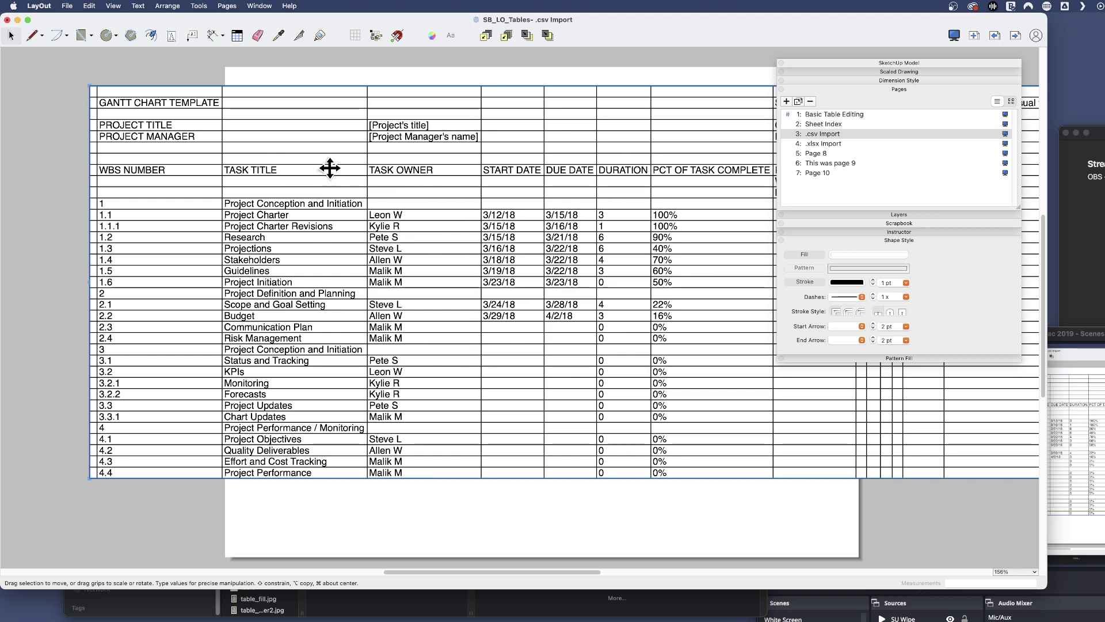
key(Delete)
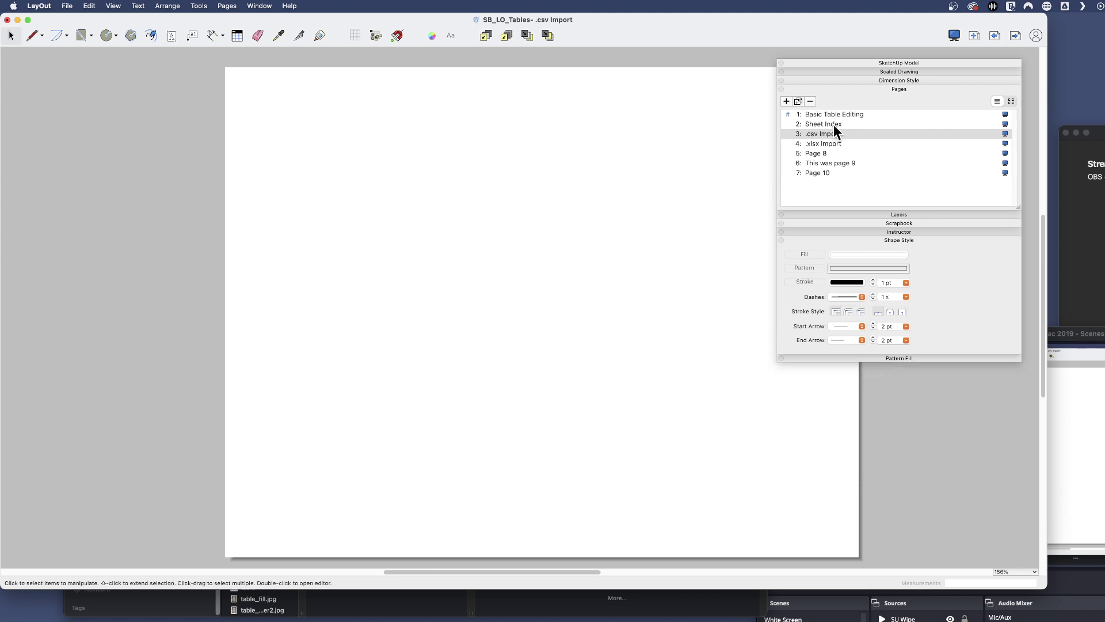
Paste the grey Example table from Basic Table Editing onto .csv Import, placed top-left and shrunk.
click(824, 113)
click(455, 182)
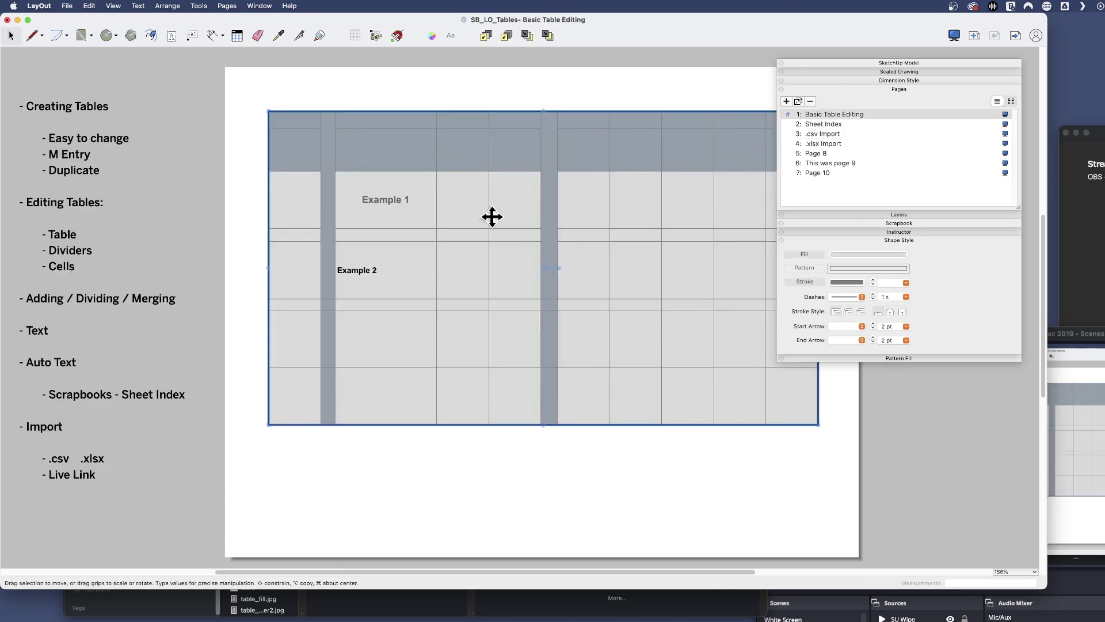
click(824, 133)
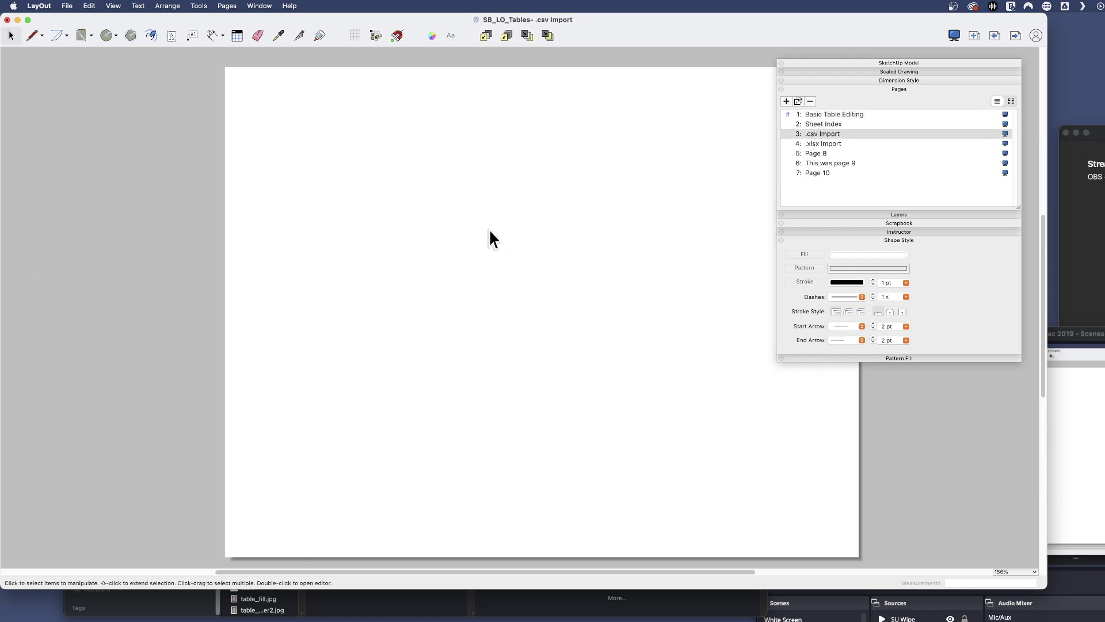
key(super+v)
drag(440, 190, 301, 161)
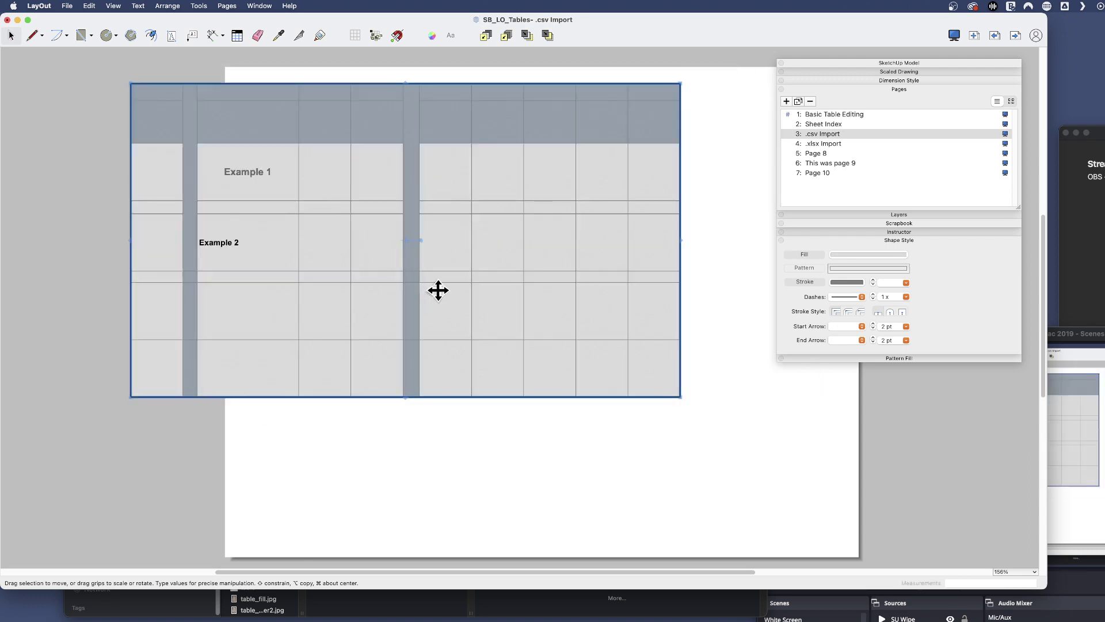
double_click(642, 373)
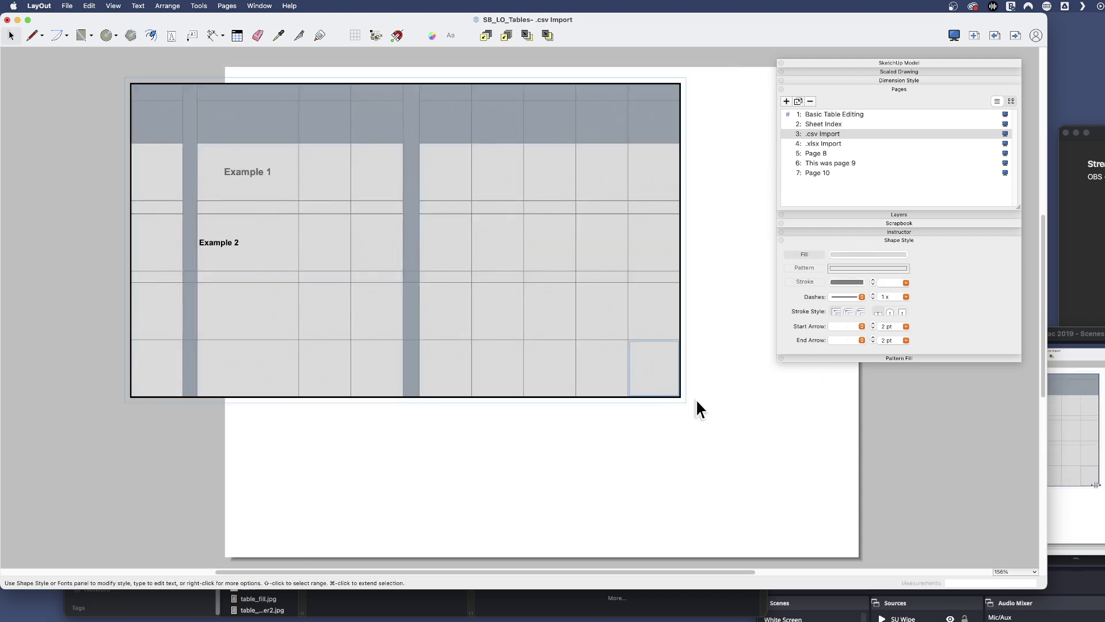
click(699, 403)
click(645, 368)
drag(685, 396, 640, 283)
double_click(525, 244)
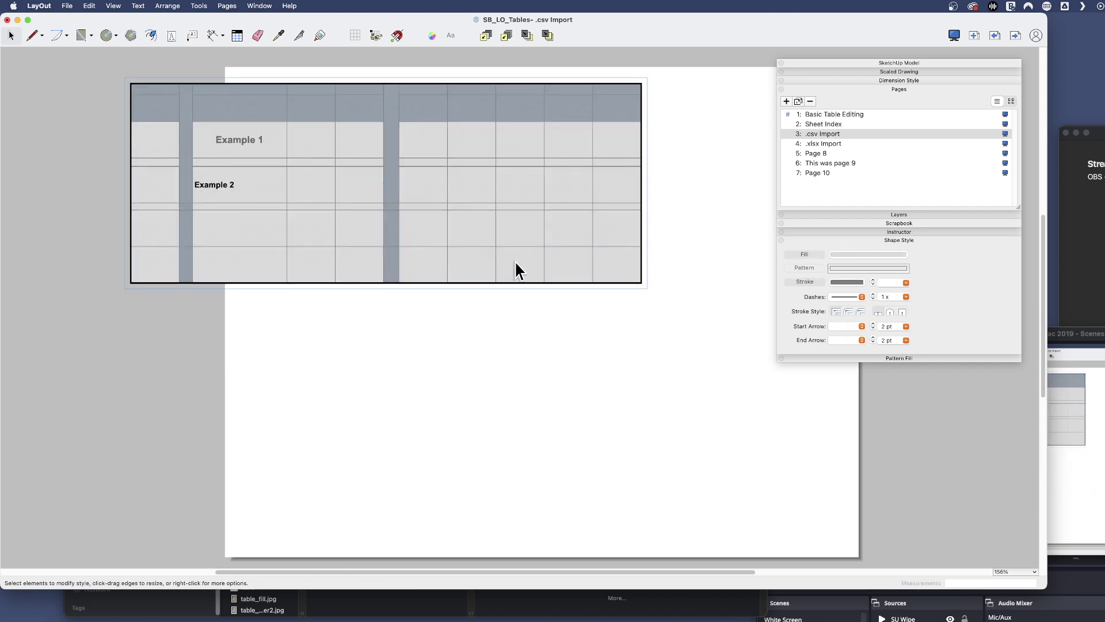
Select six cells in one column of the pasted table and insert 6 rows below.
drag(515, 261, 500, 145)
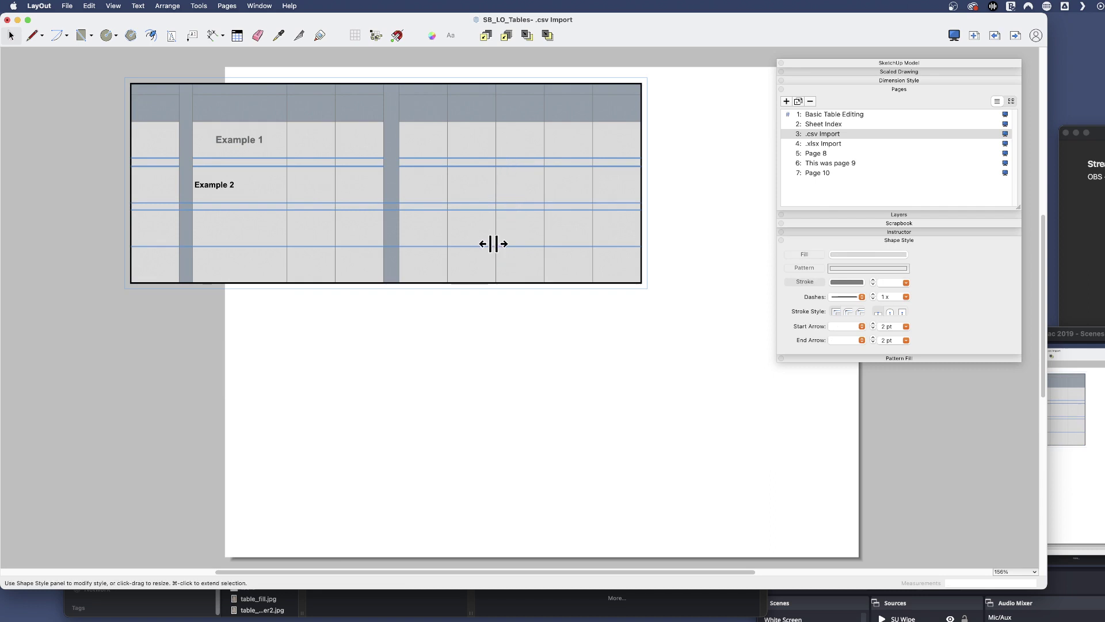
right_click(482, 227)
click(468, 266)
click(475, 271)
shift+click(461, 148)
right_click(473, 227)
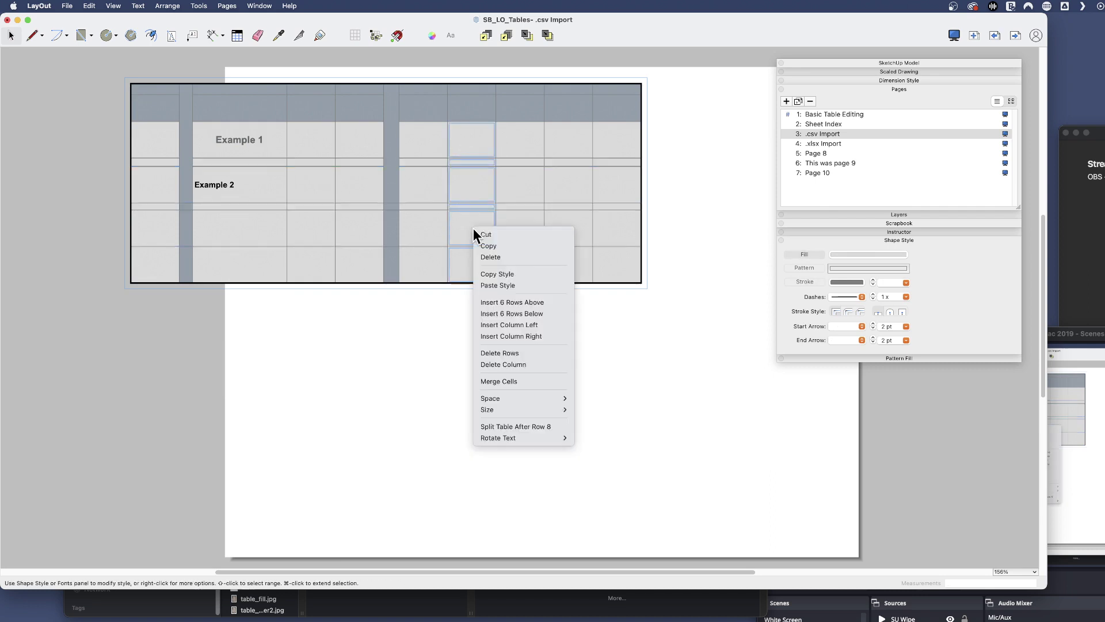
click(524, 313)
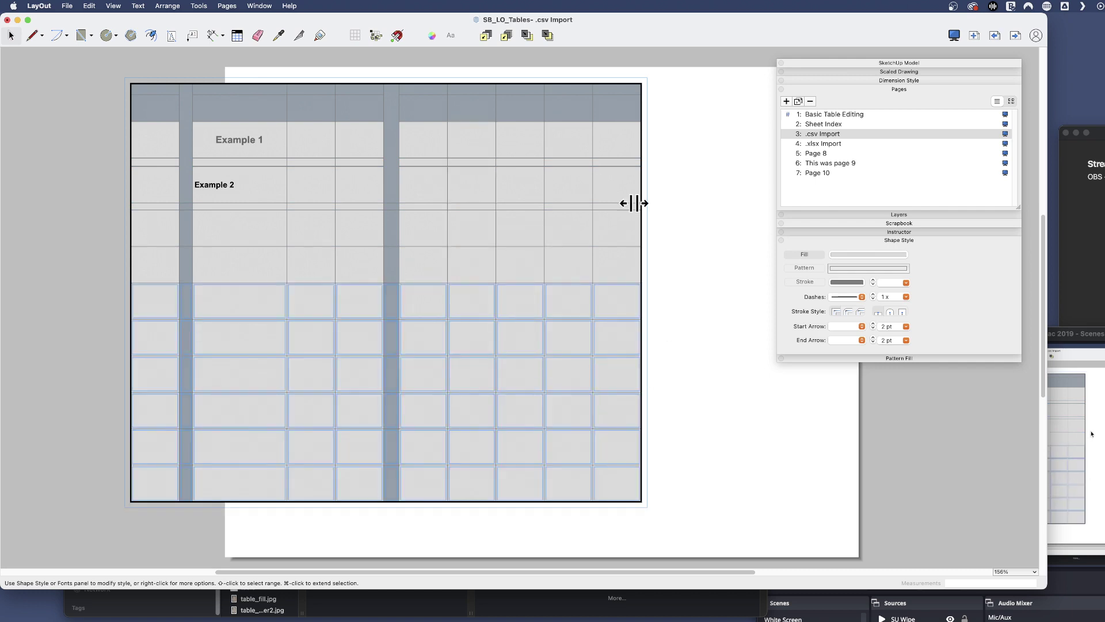
click(479, 188)
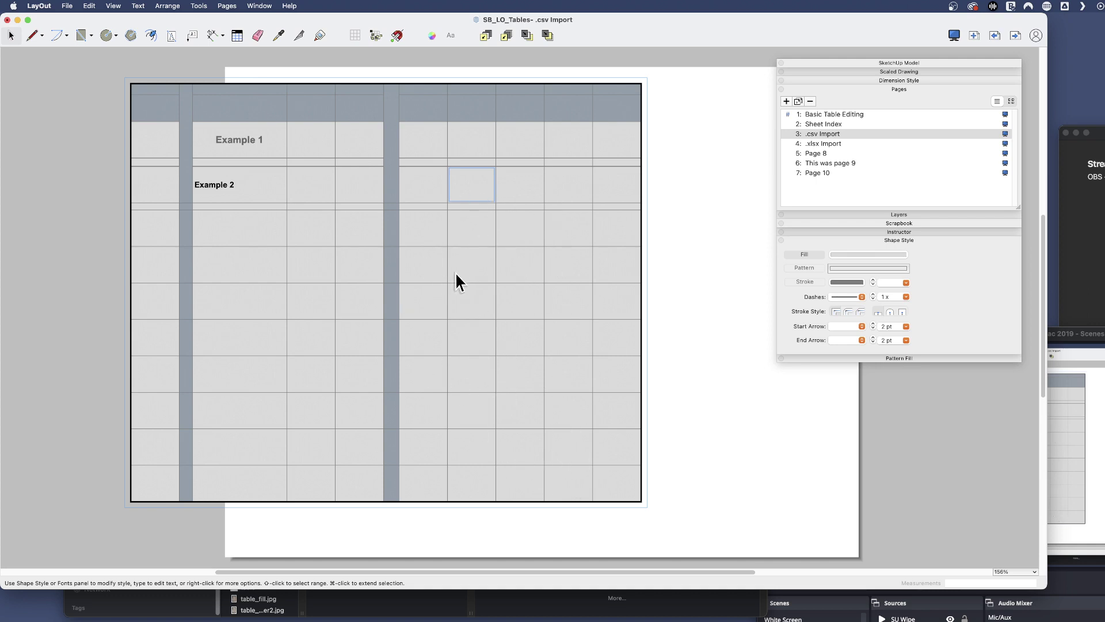
Insert Bench.csv from the Spreadsheets folder into the grey table starting at cell H7.
right_click(466, 225)
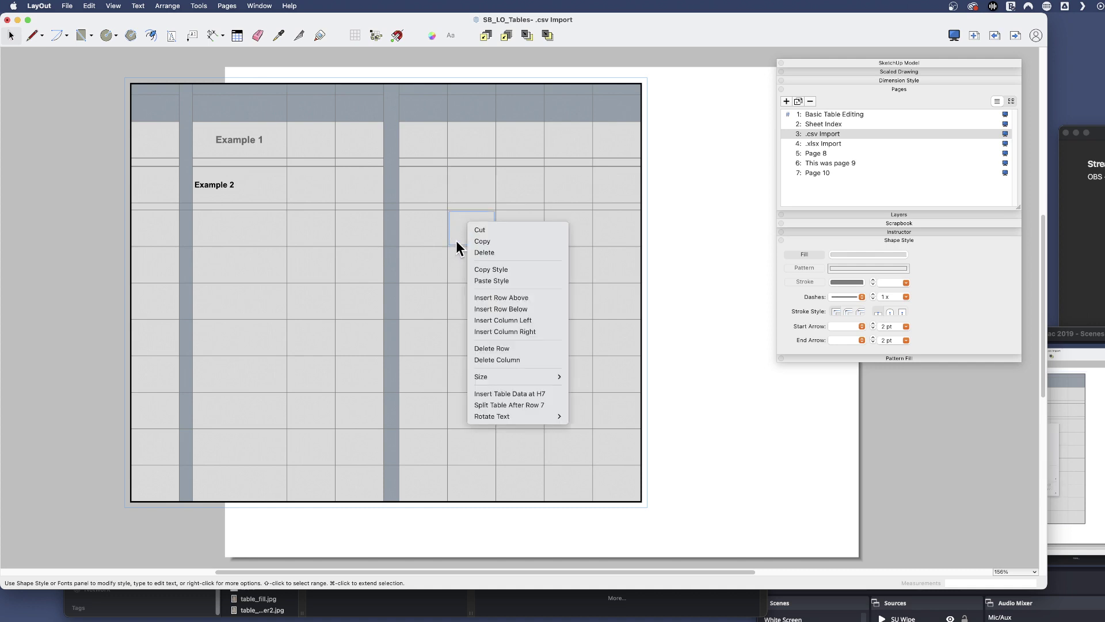
click(527, 392)
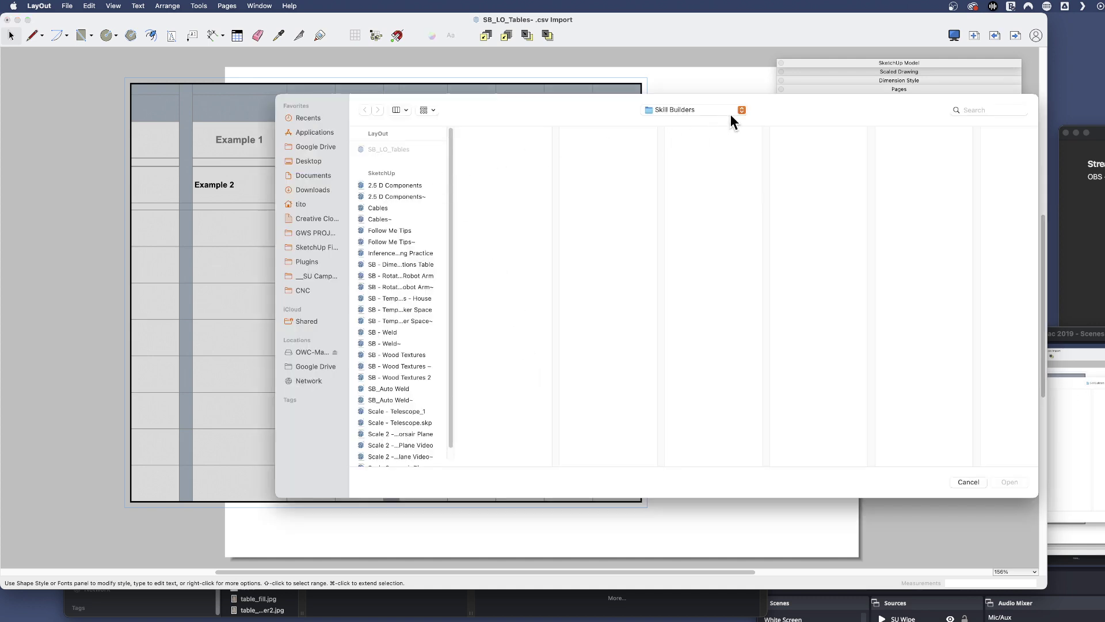
click(741, 110)
click(687, 229)
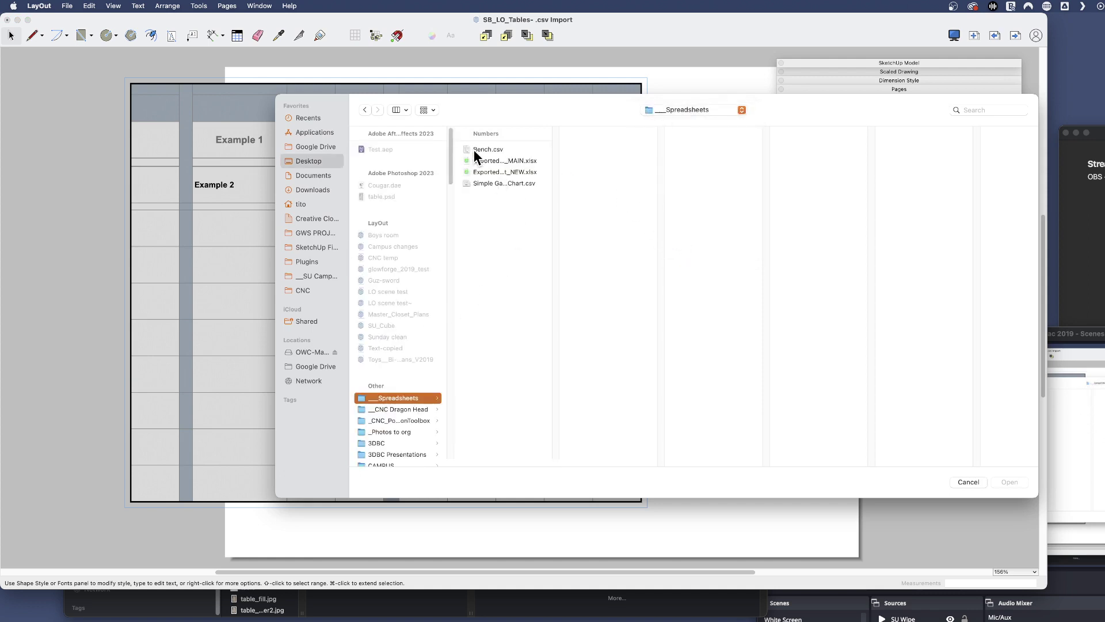
click(482, 148)
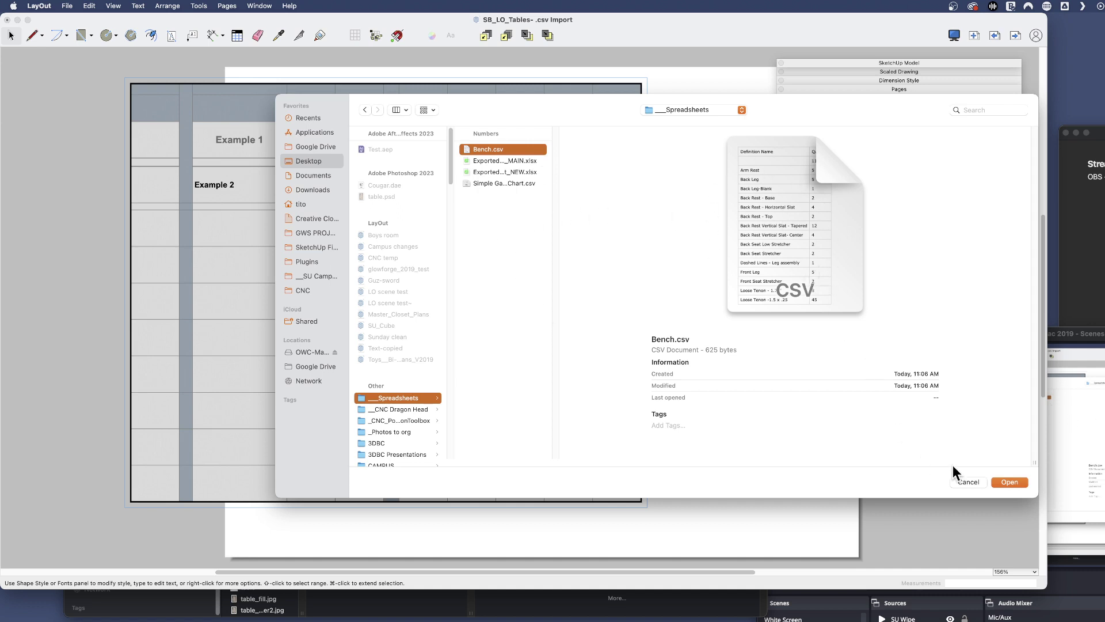
click(1010, 482)
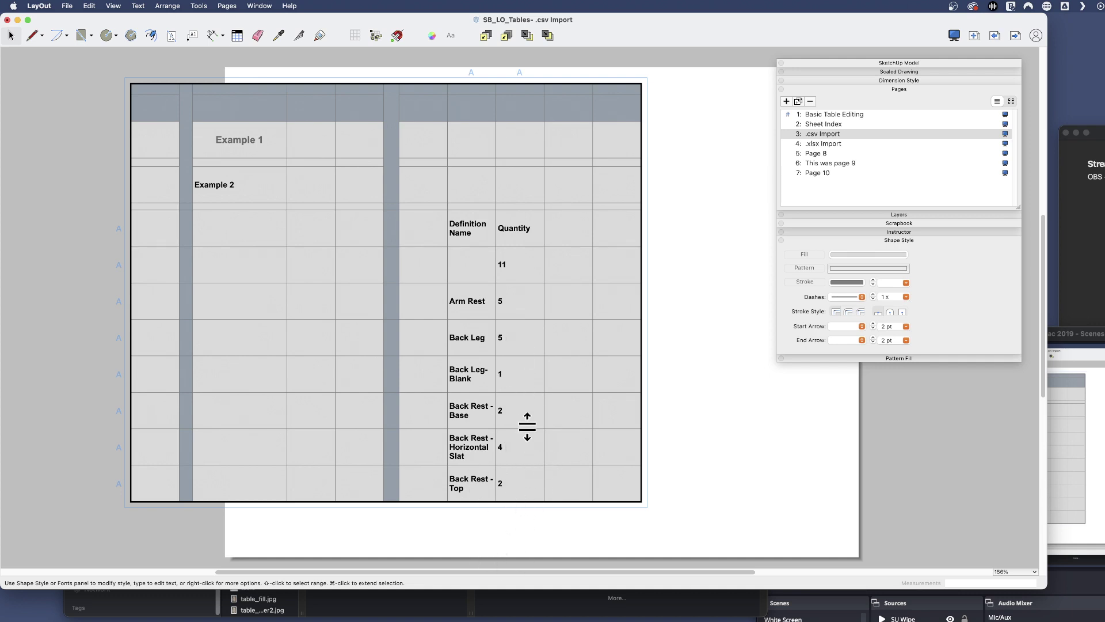
Insert three rows below the last Bench quantities in the grey table.
click(568, 459)
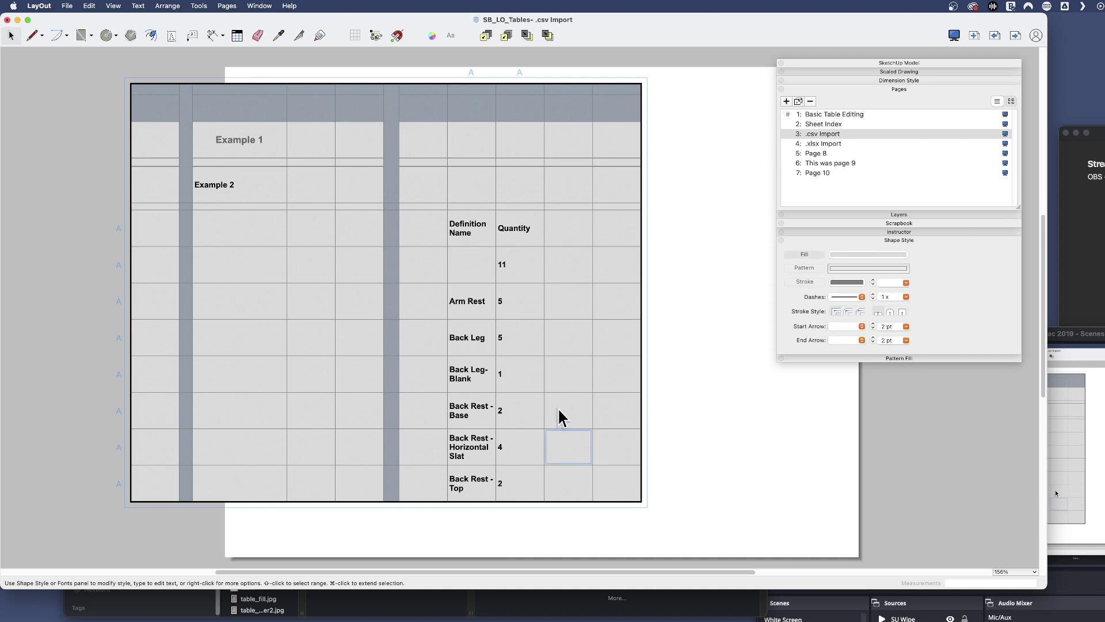
drag(563, 416, 568, 489)
right_click(564, 455)
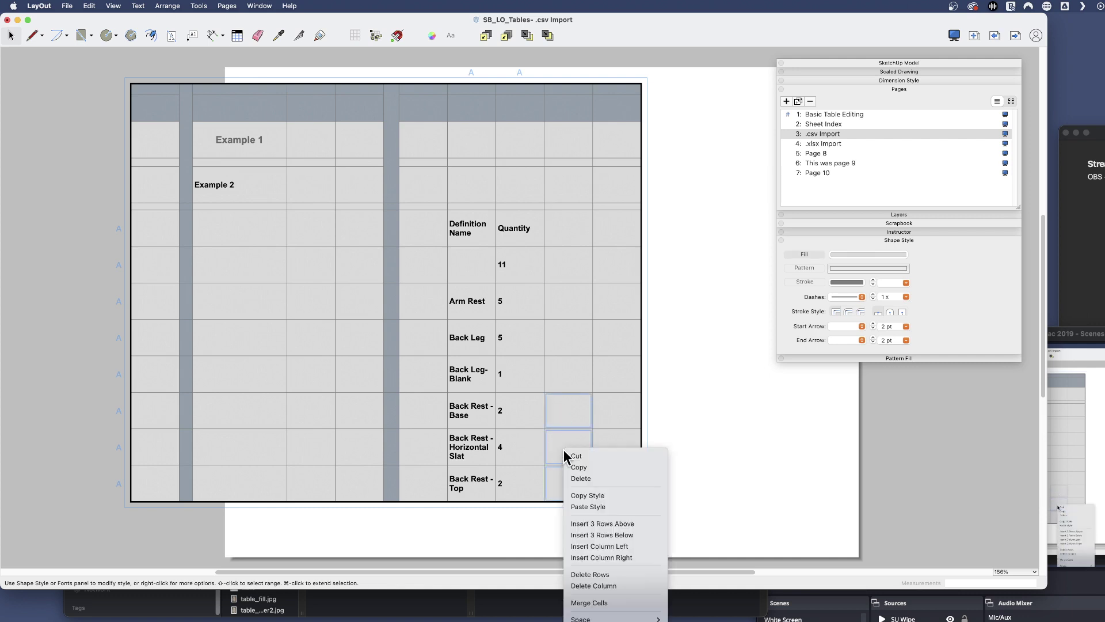
click(613, 535)
scroll(521, 492, down, 3)
scroll(524, 500, down, 1)
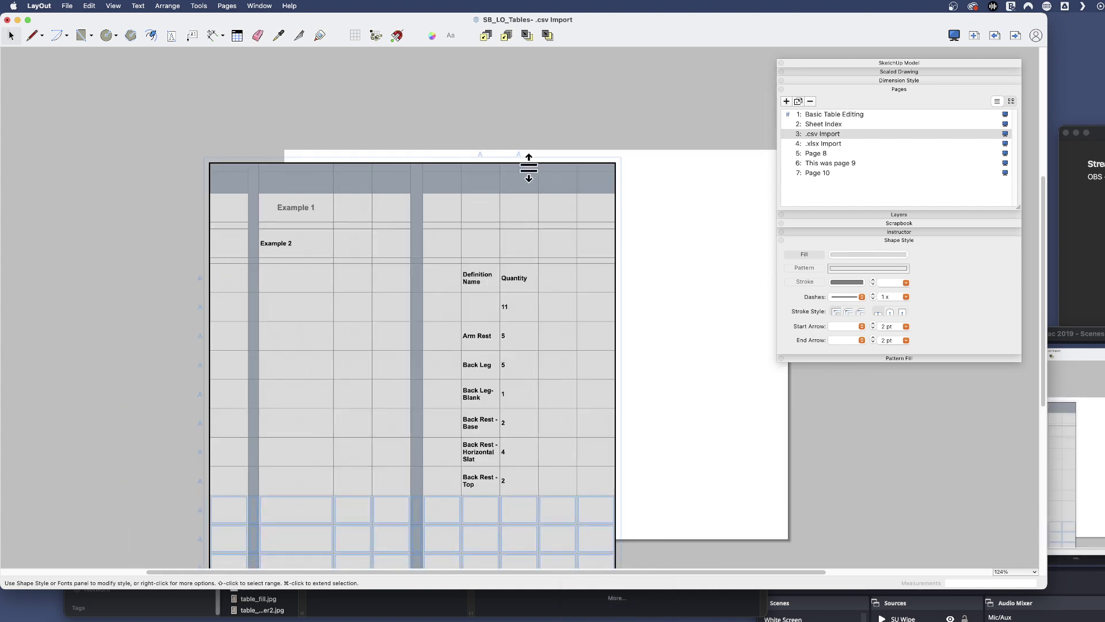
Move the grey table higher up the page.
click(561, 135)
click(537, 199)
drag(536, 199, 516, 115)
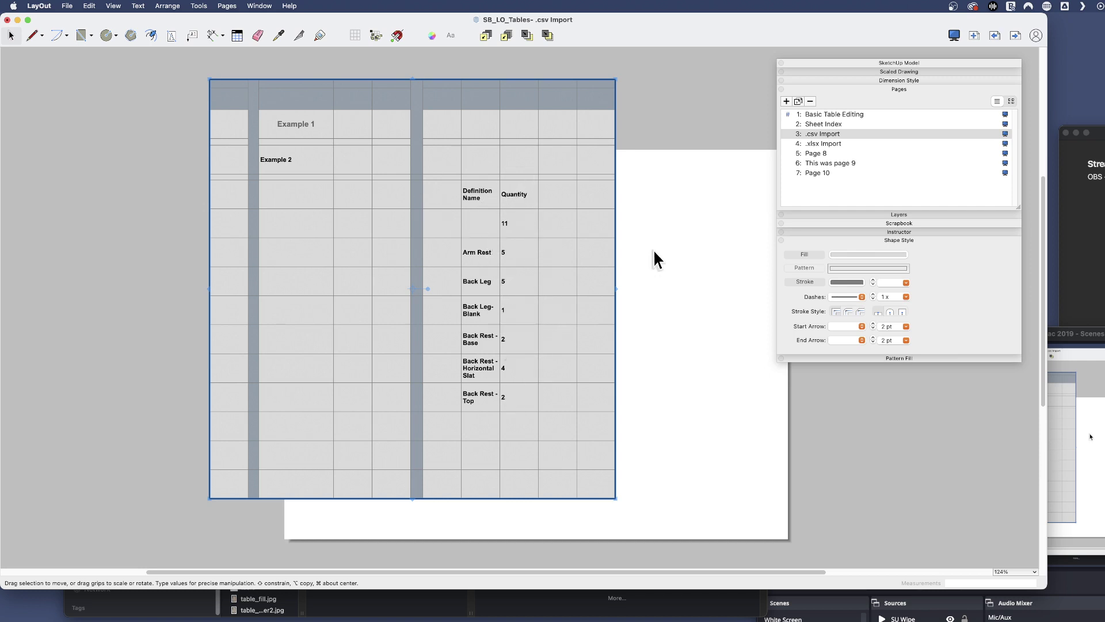
On the .xlsx Import page, insert the workbook Exported Gantt chart_MAIN.xlsx.
click(644, 201)
click(823, 143)
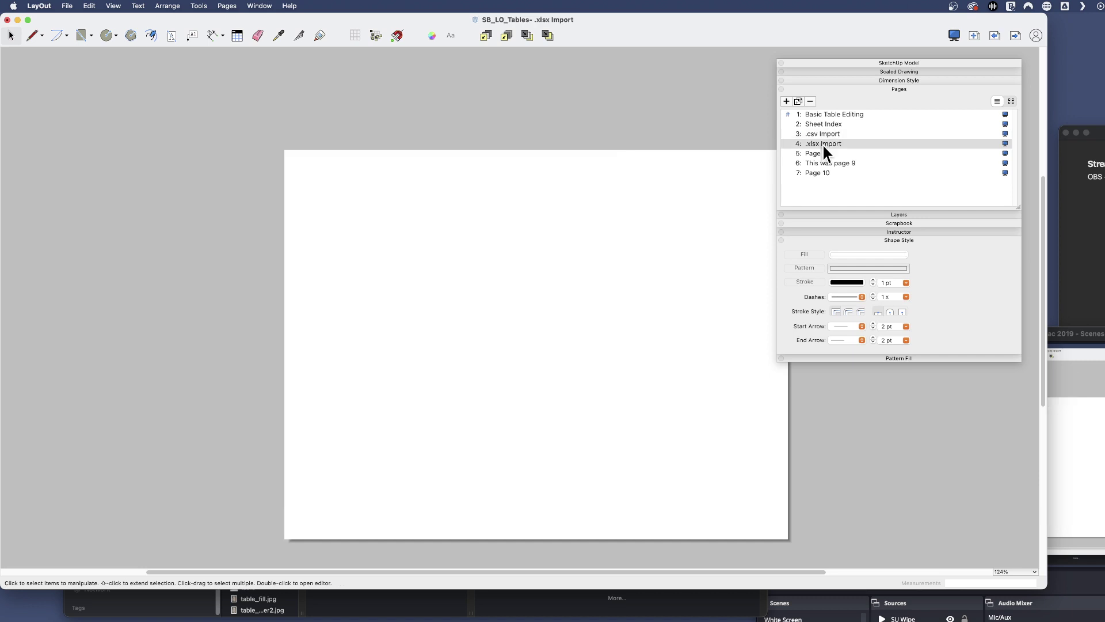
click(67, 5)
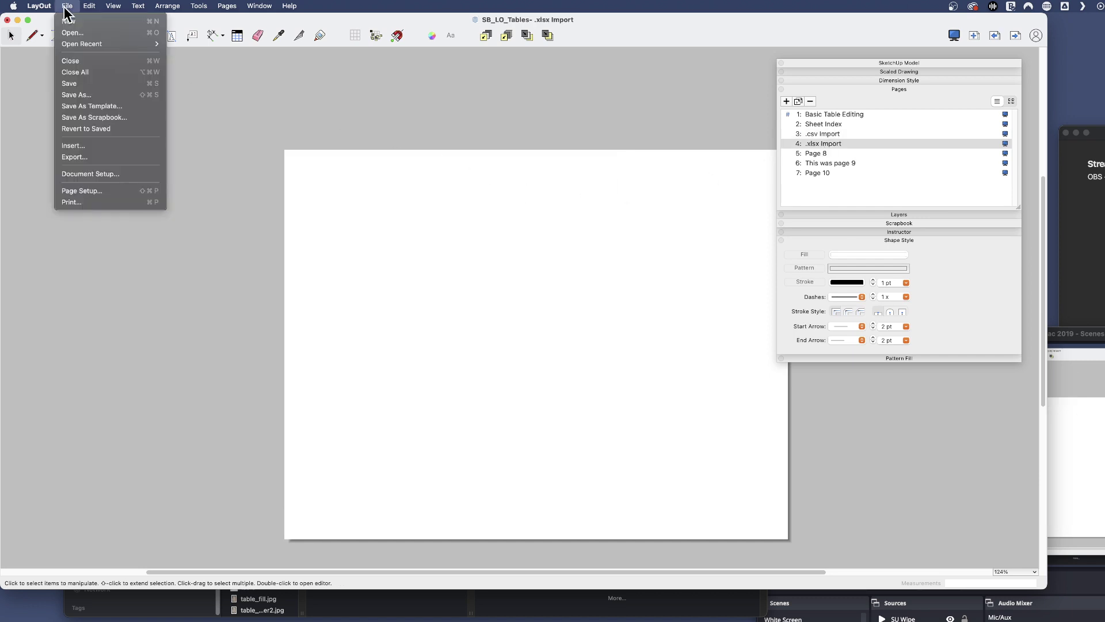
click(136, 146)
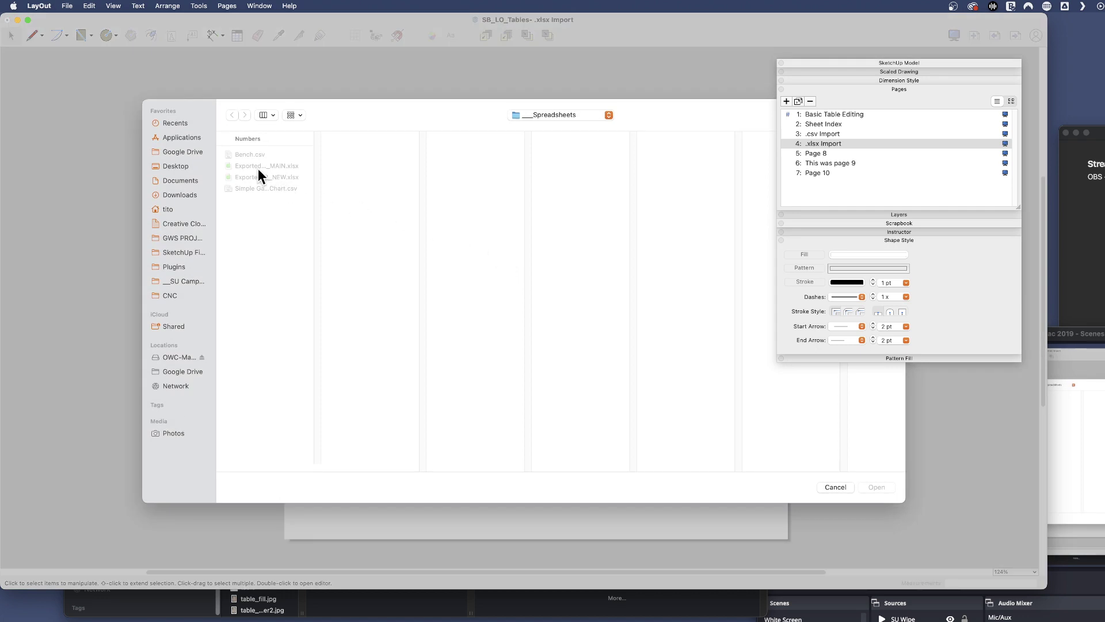
click(254, 166)
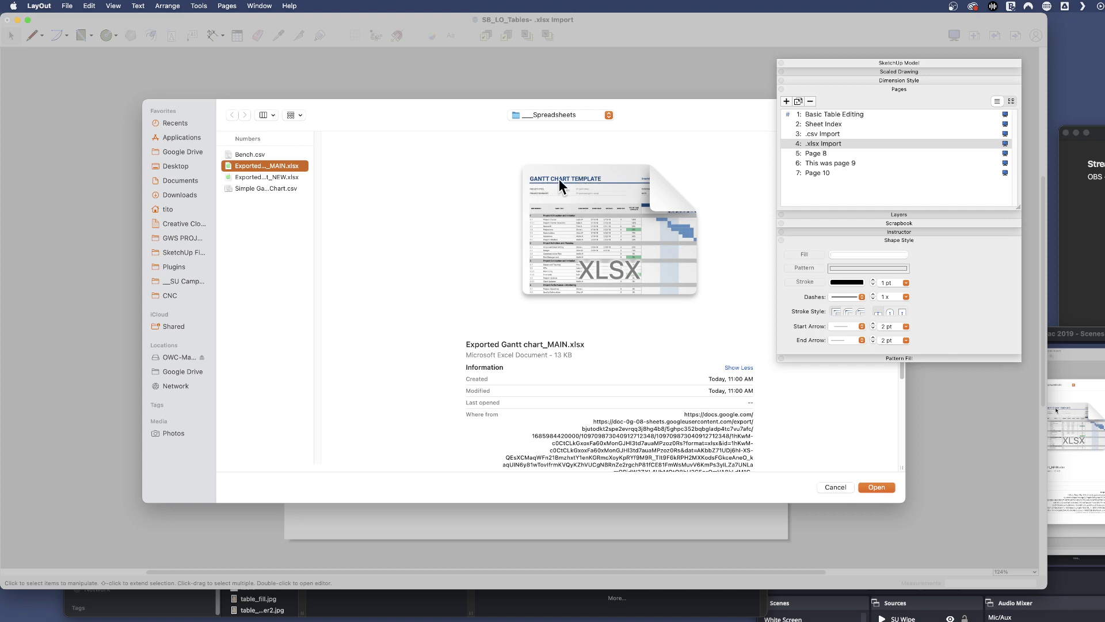
click(250, 178)
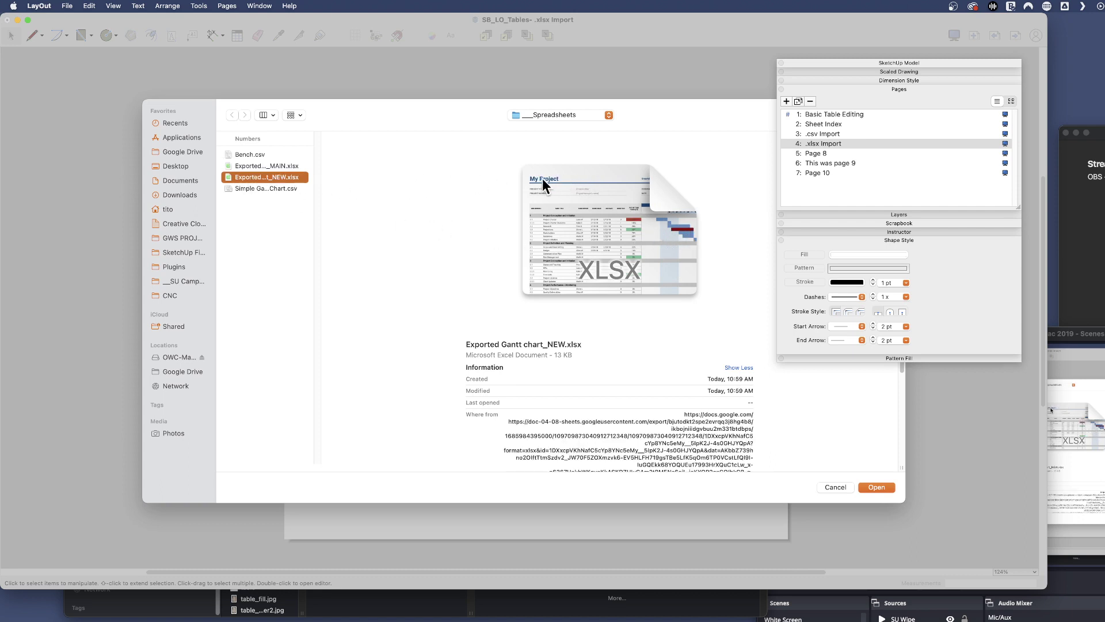
click(281, 165)
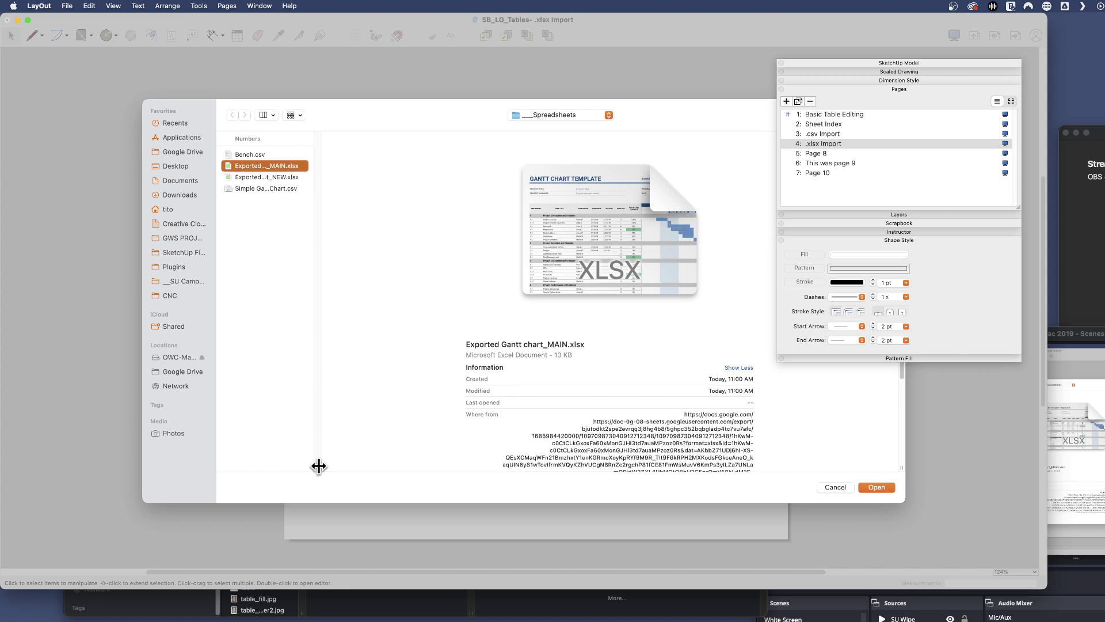
drag(316, 464, 376, 458)
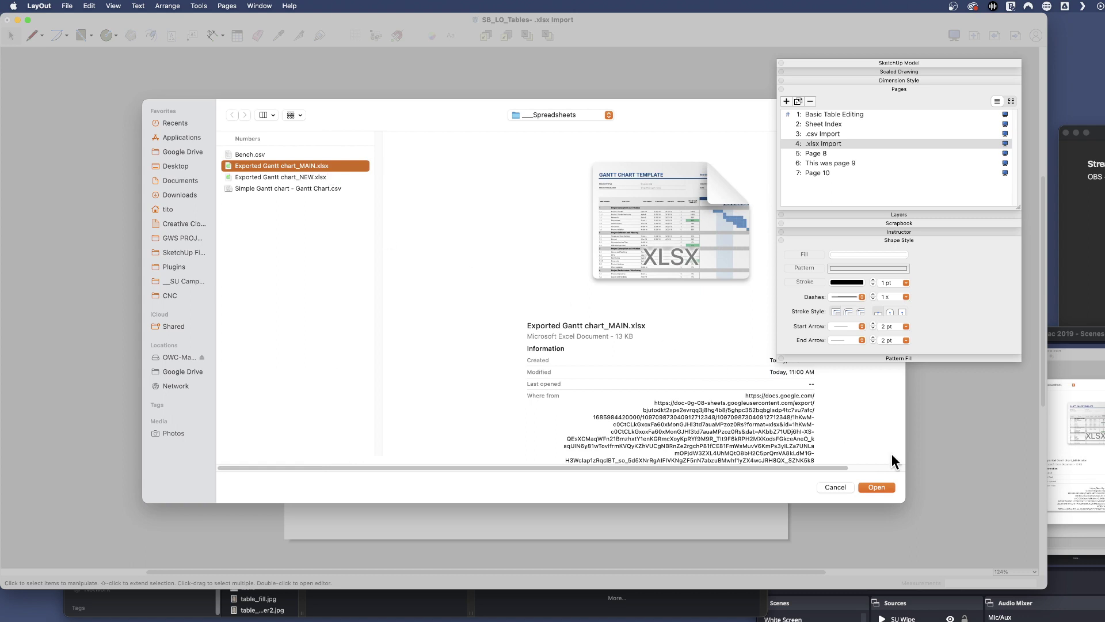
click(868, 487)
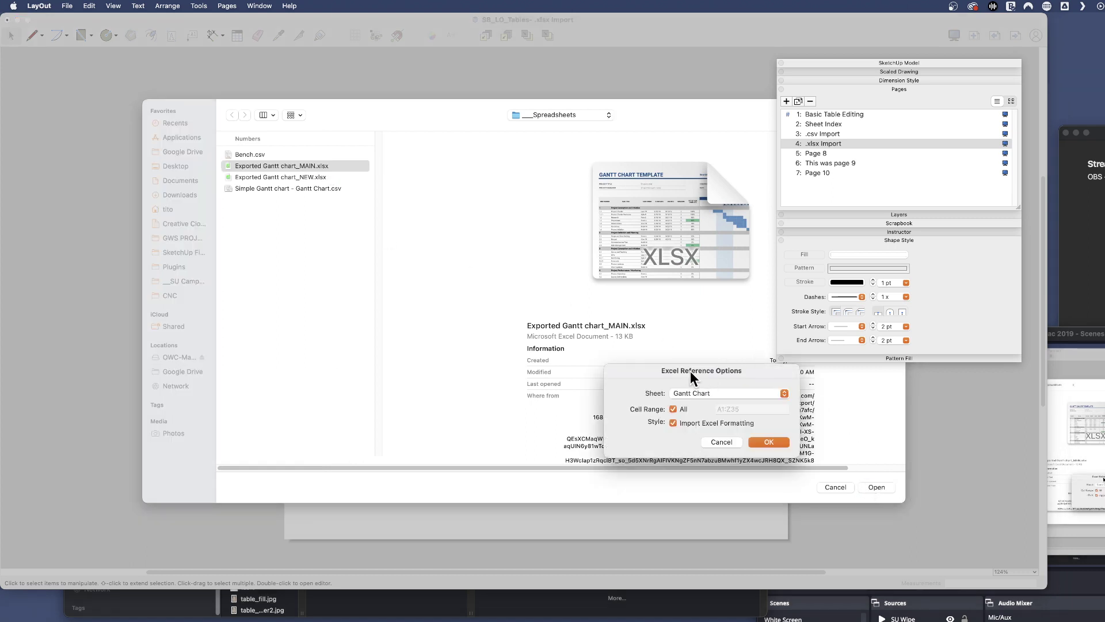
Import its Gantt Chart sheet, all of it, keeping the Excel formatting.
drag(689, 372, 457, 185)
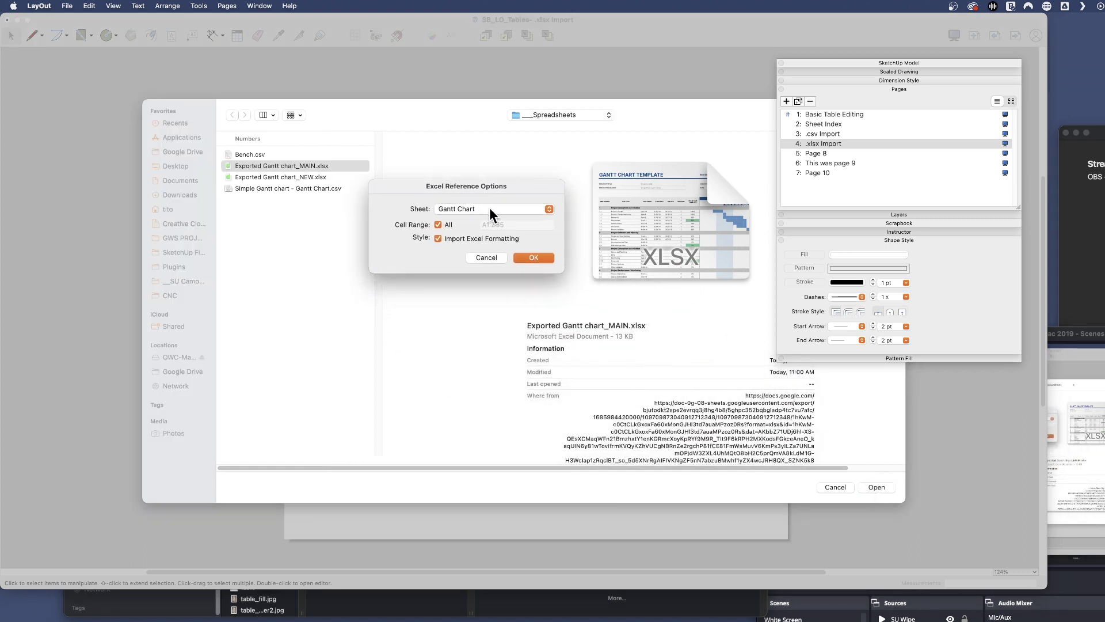
click(551, 208)
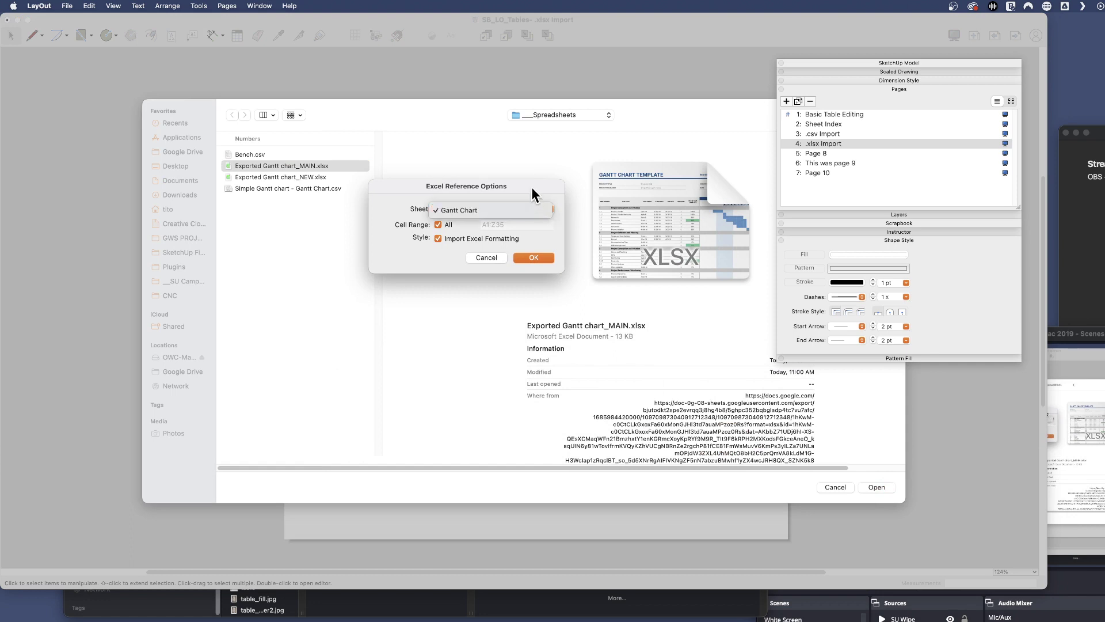
click(531, 186)
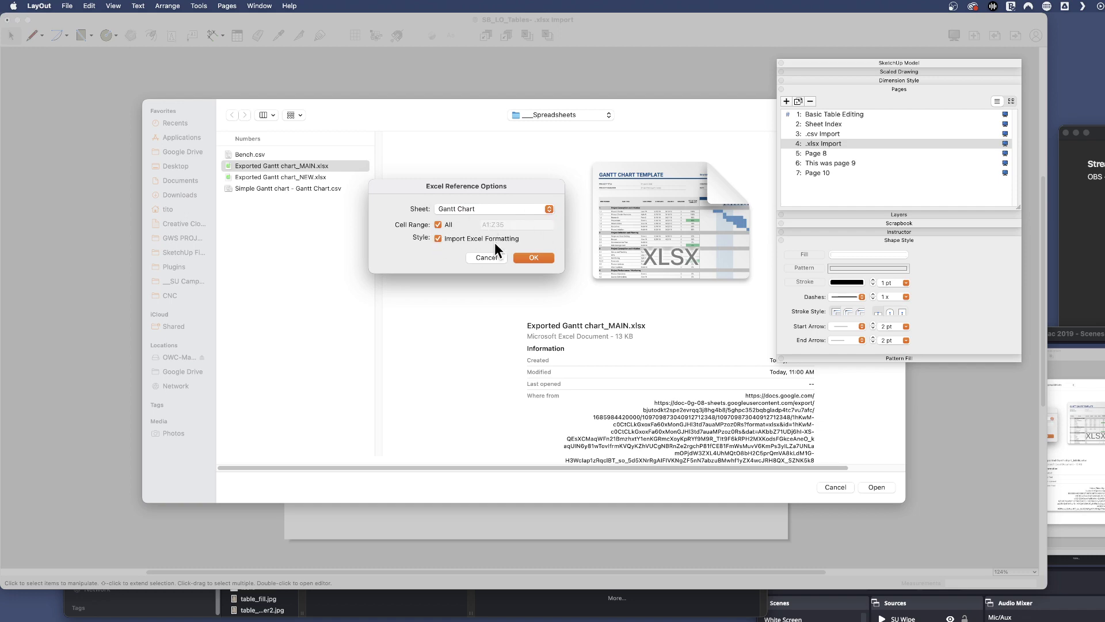
click(532, 258)
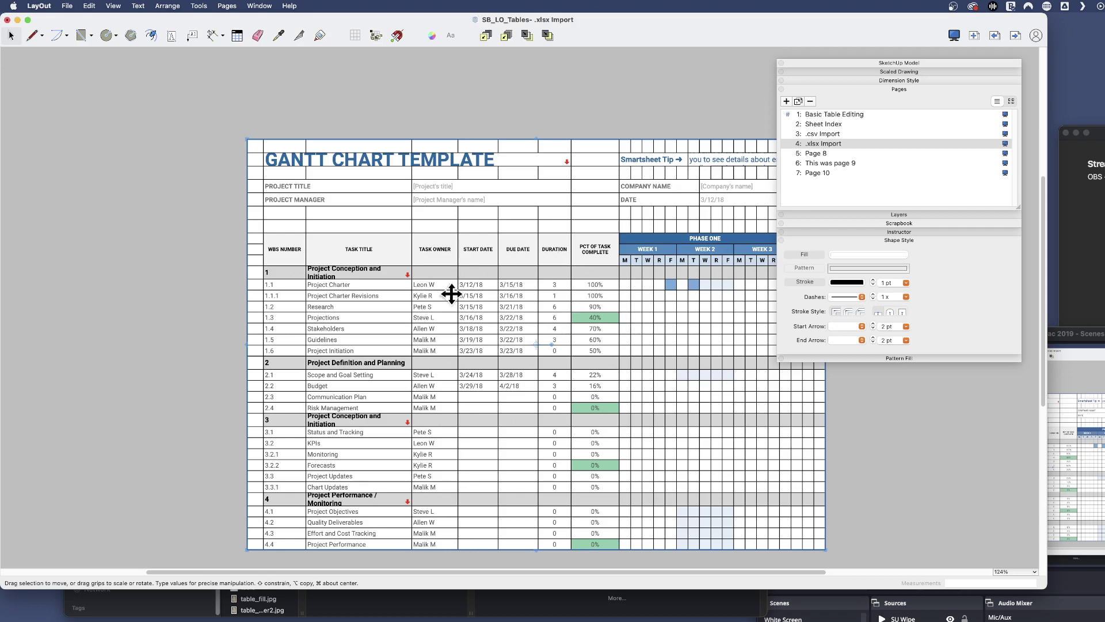
Shift the Gantt table up and left, then bring the Spreadsheets Finder window forward and widen it.
drag(430, 279, 301, 224)
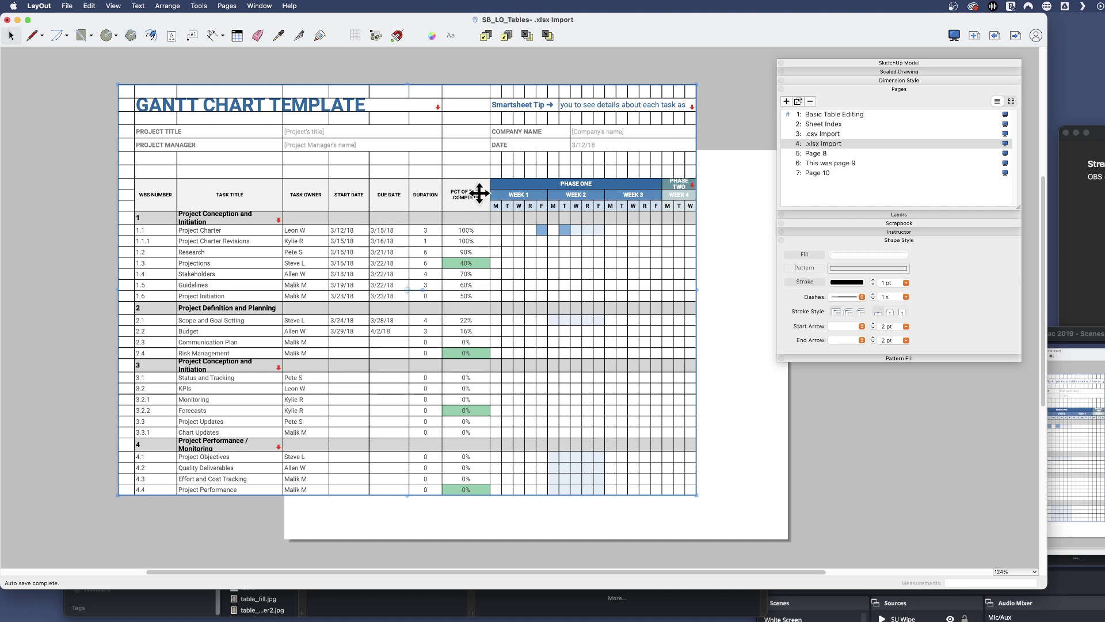
click(460, 612)
drag(424, 278, 412, 169)
drag(482, 491, 526, 476)
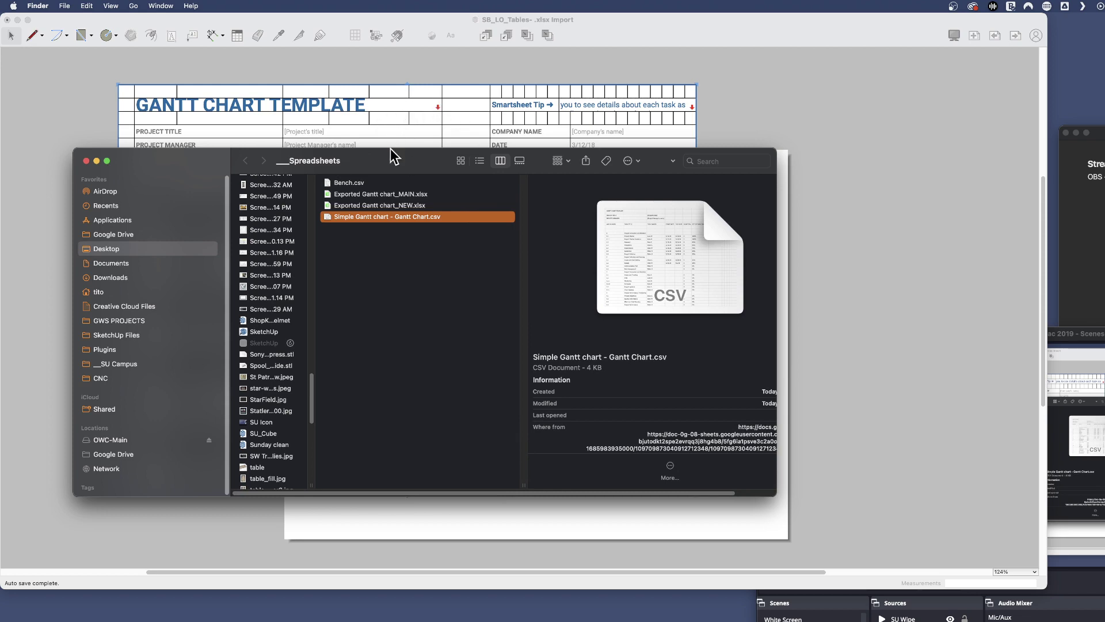
Rename Exported Gantt chart_MAIN.xlsx to Exported Gantt chart_OLD.xlsx.
drag(395, 168, 392, 181)
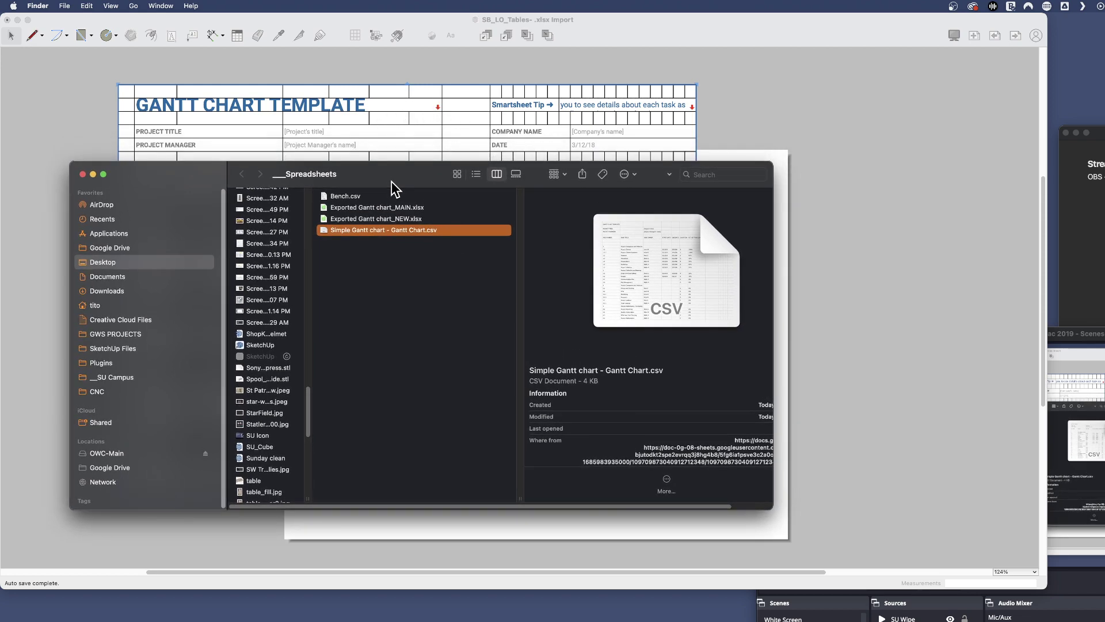
click(388, 218)
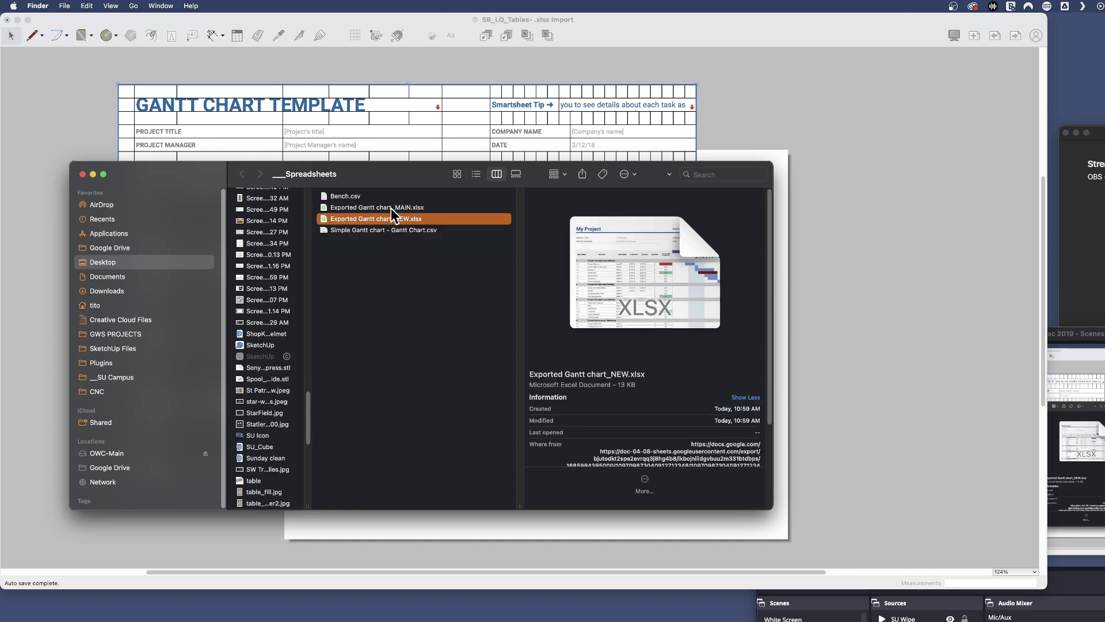
click(392, 209)
click(410, 209)
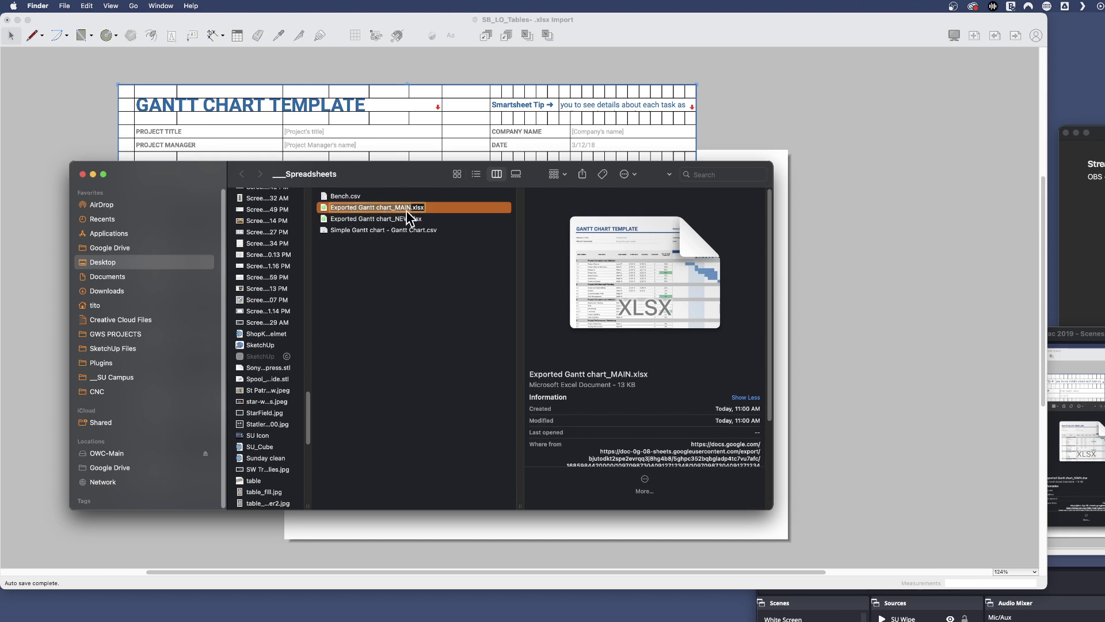
click(409, 207)
key(BackSpace)
key(BackSpace)
key(BackSpace)
key(BackSpace)
text(OLD)
key(Return)
Rename Exported Gantt chart_NEW.xlsx to Exported Gantt chart_MAIN.xlsx.
click(399, 209)
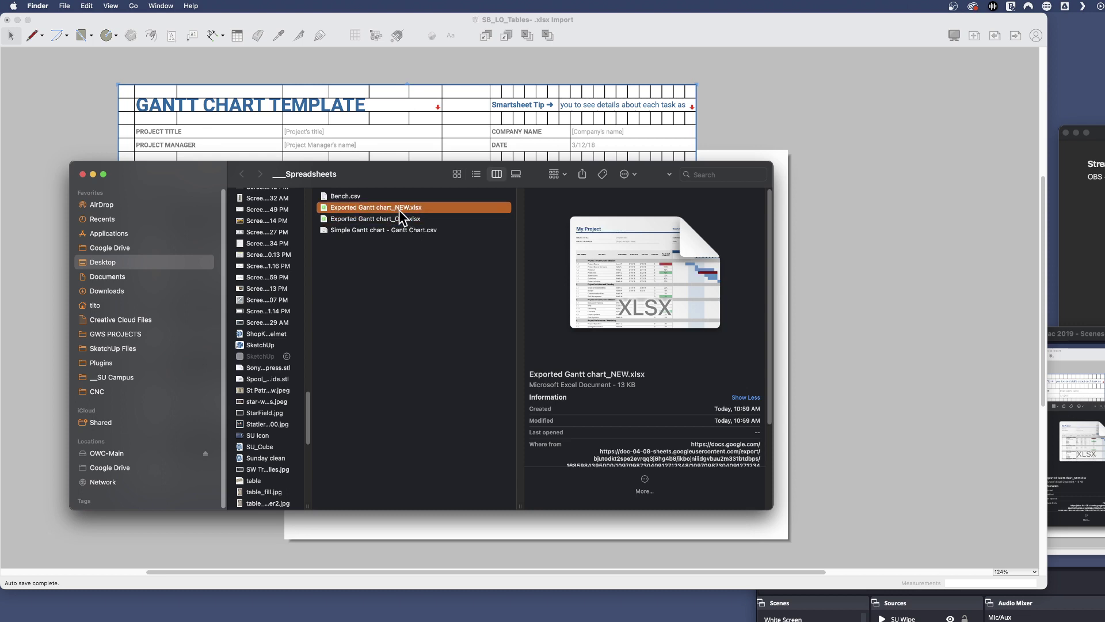
click(399, 210)
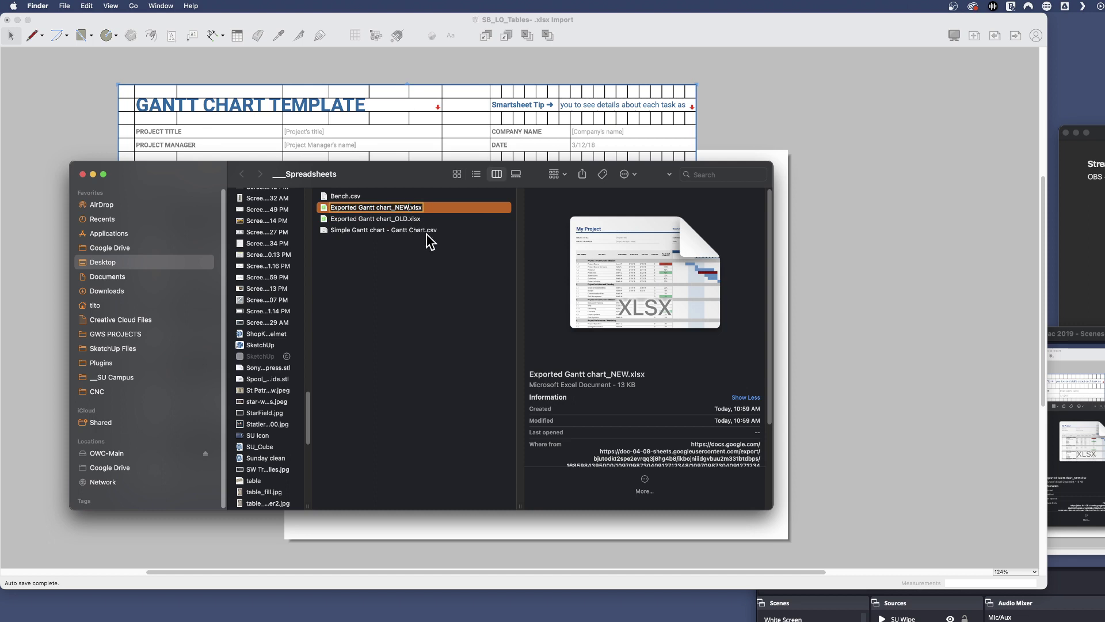
key(BackSpace)
key(BackSpace)
key(BackSpace)
text(MAIN)
key(Return)
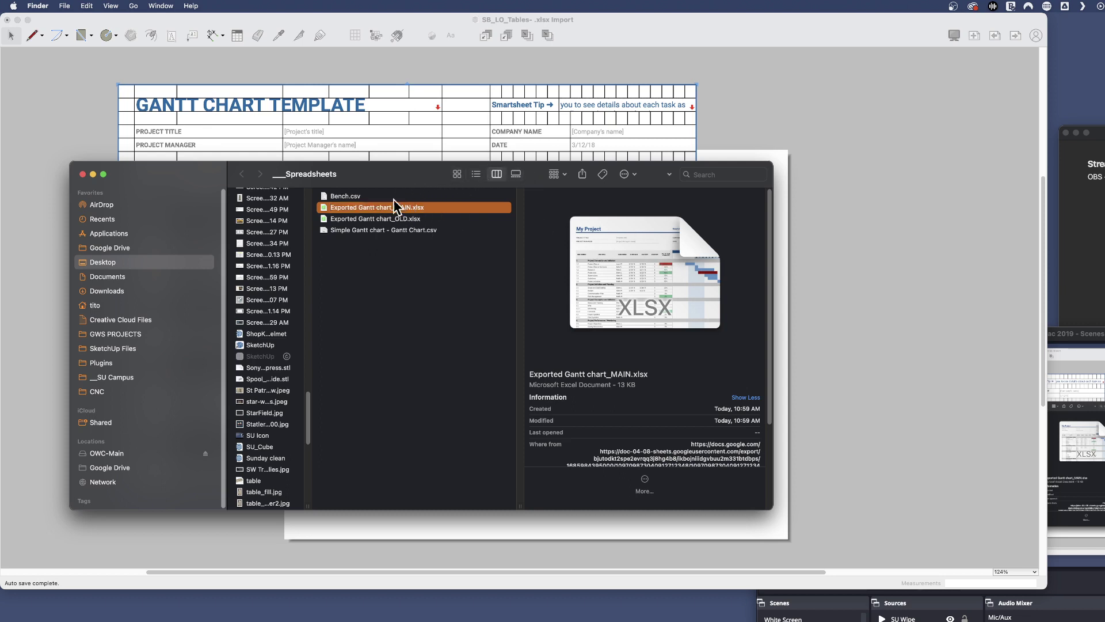
drag(401, 179, 413, 308)
Update the Gantt table's reference so it shows the My Project title and red 100% cell and bars.
click(411, 172)
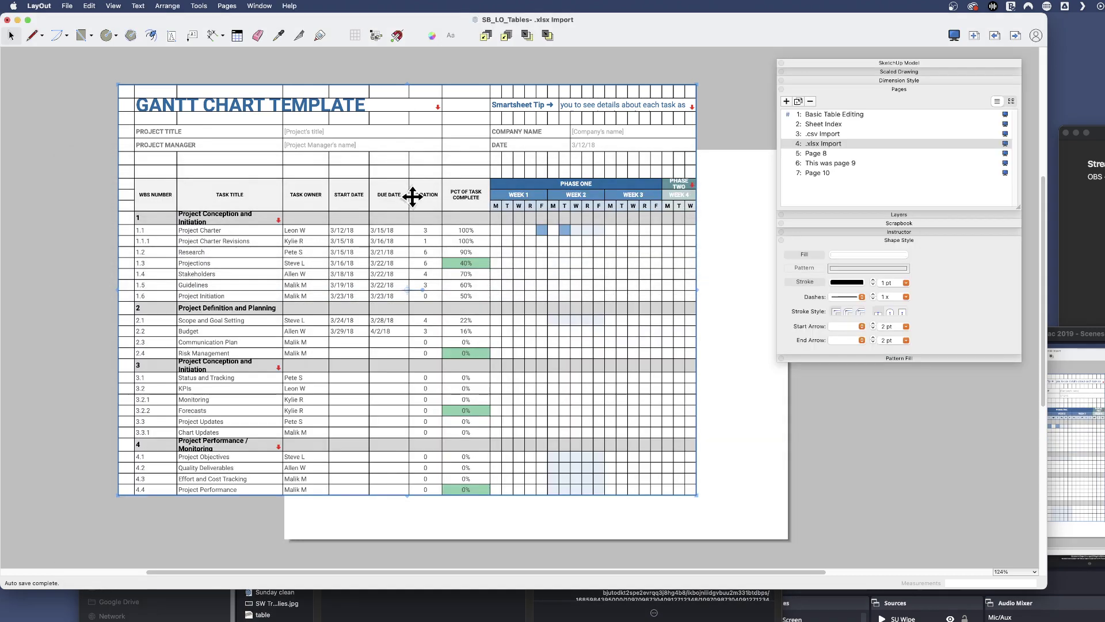
right_click(391, 125)
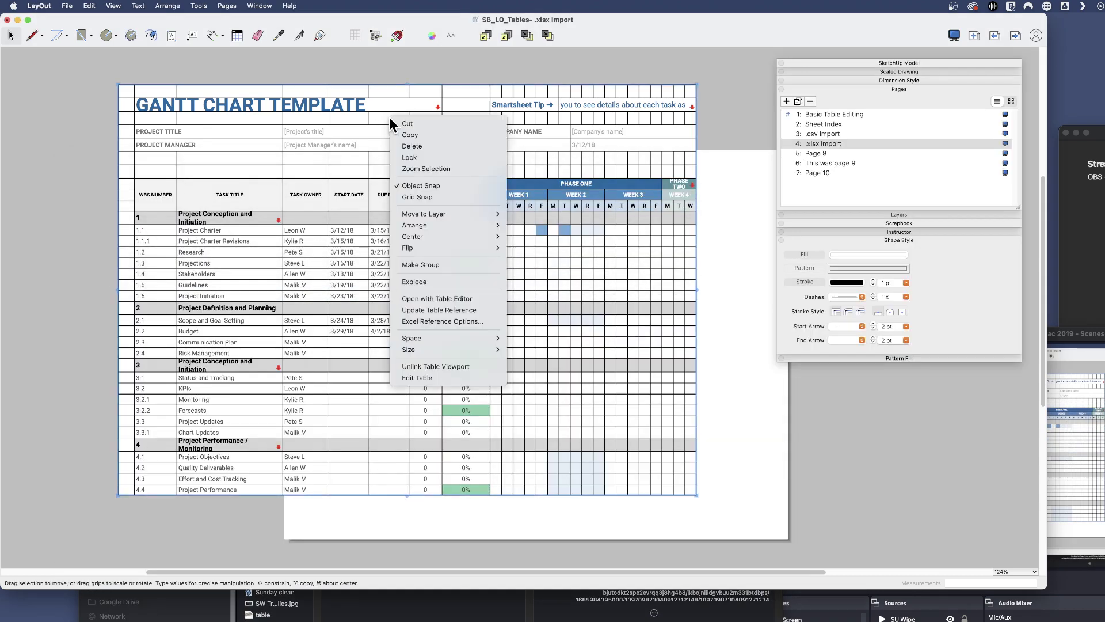
click(475, 310)
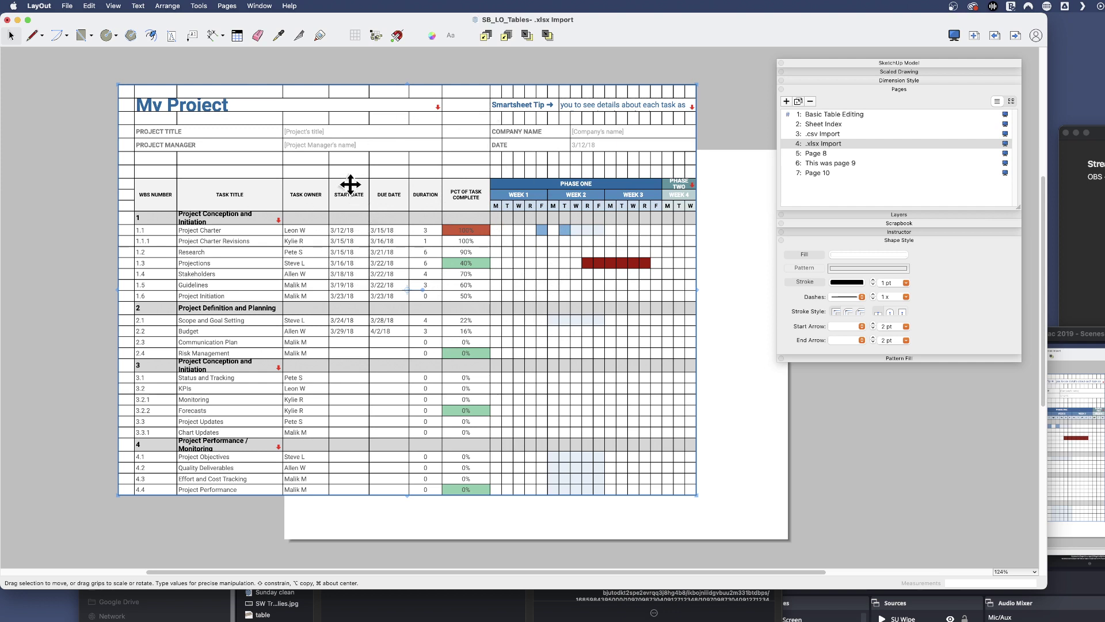
right_click(439, 203)
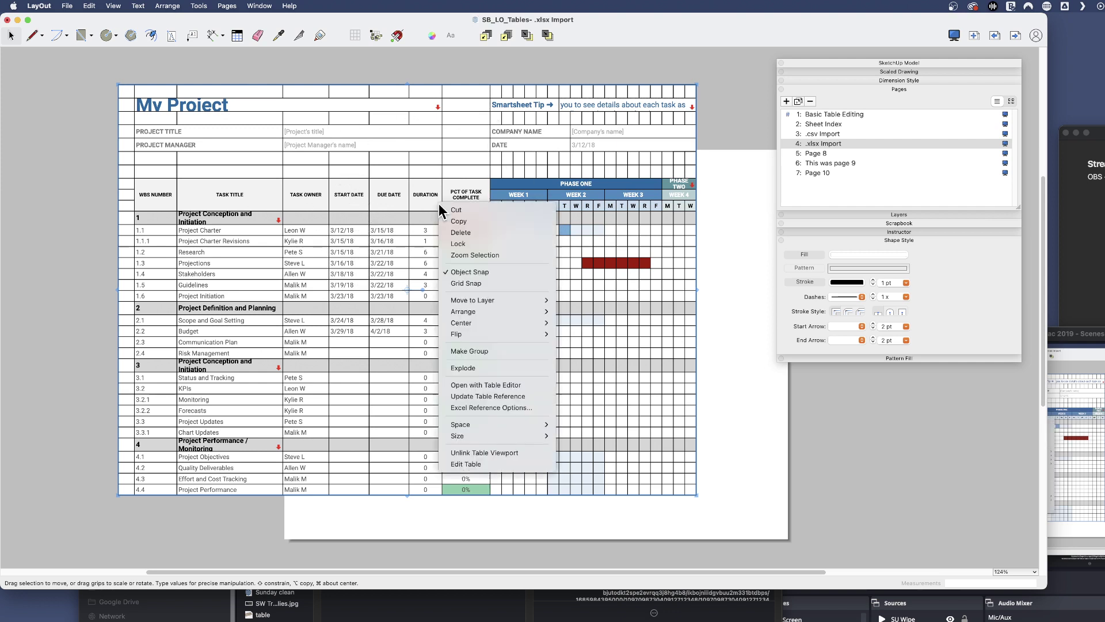
click(728, 192)
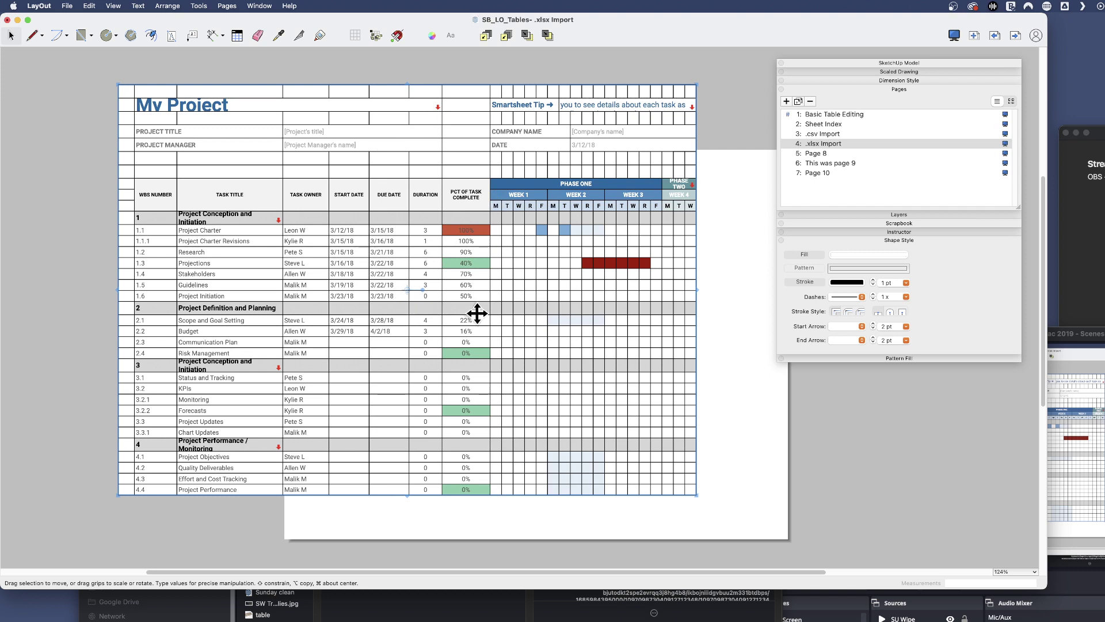
Try splitting the Gantt table after row 19, then undo it.
key(Escape)
click(463, 308)
double_click(458, 308)
click(463, 308)
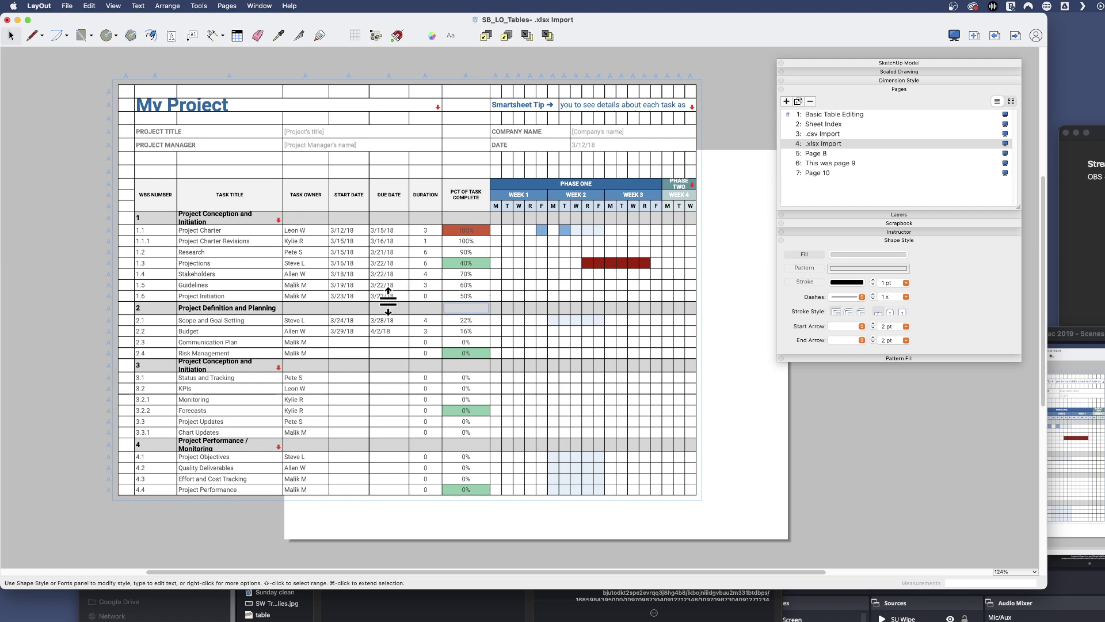
right_click(453, 309)
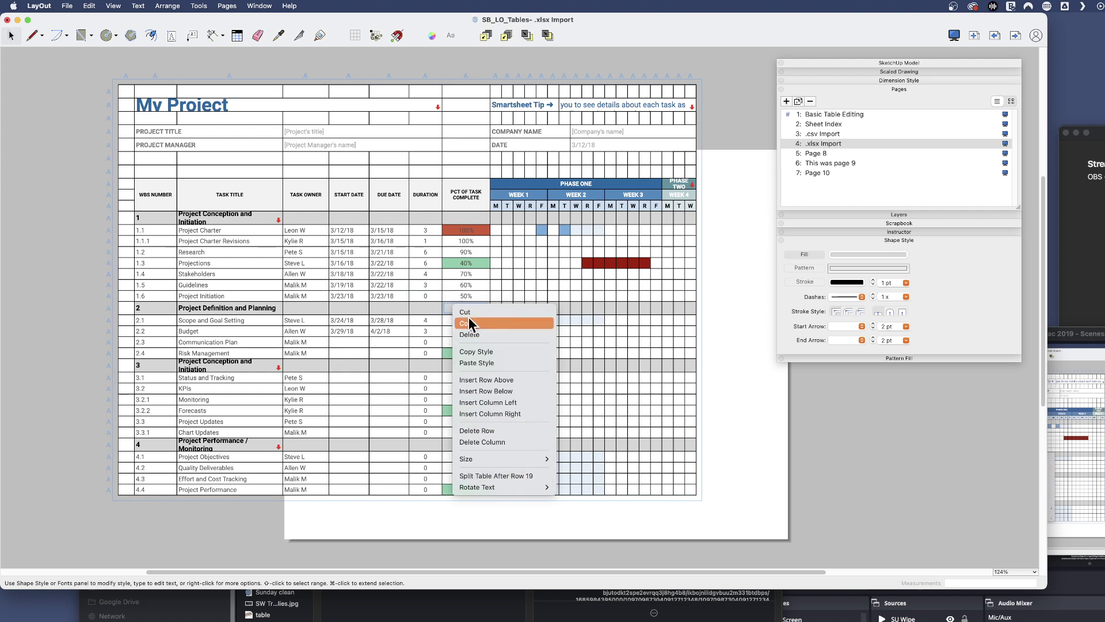
click(514, 478)
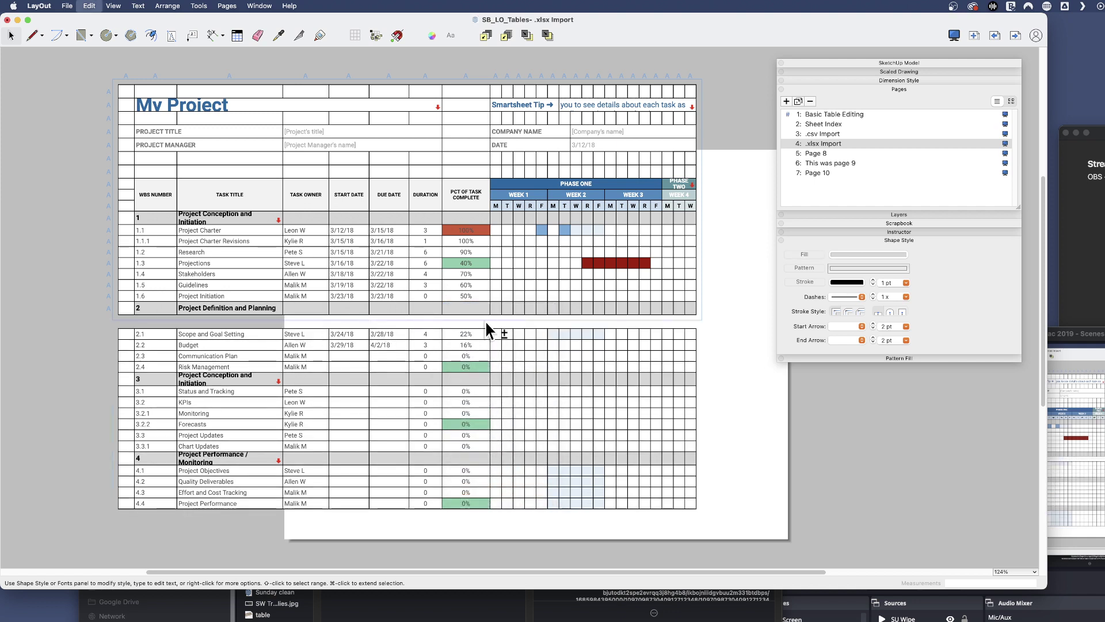
key(super+z)
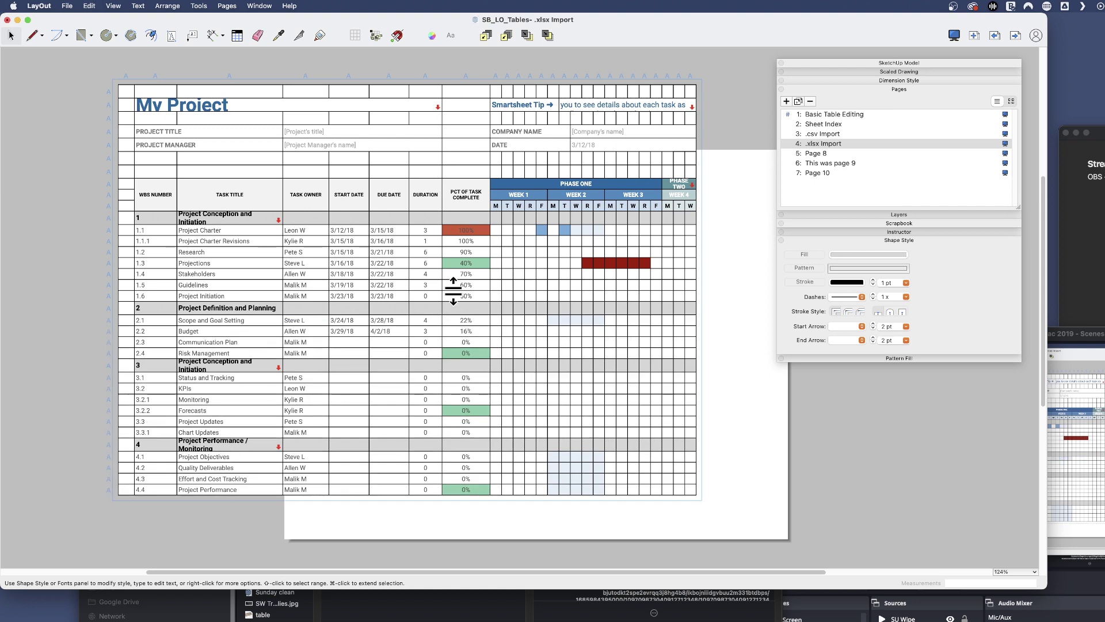
Split the table after row 18 and move the lower part slightly down.
click(449, 296)
right_click(450, 296)
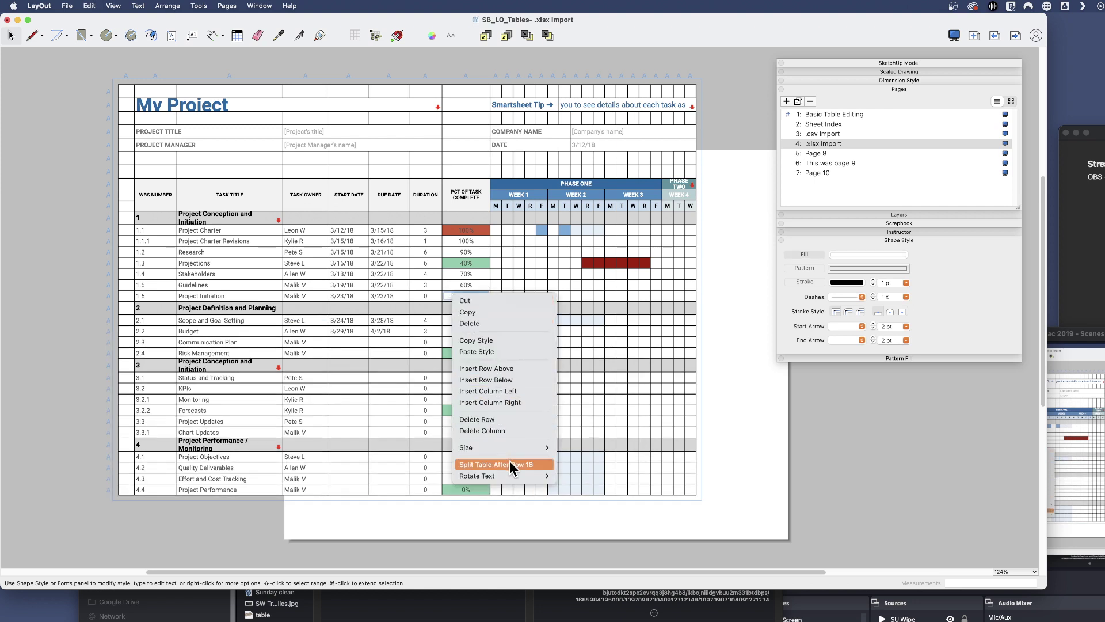
key(Escape)
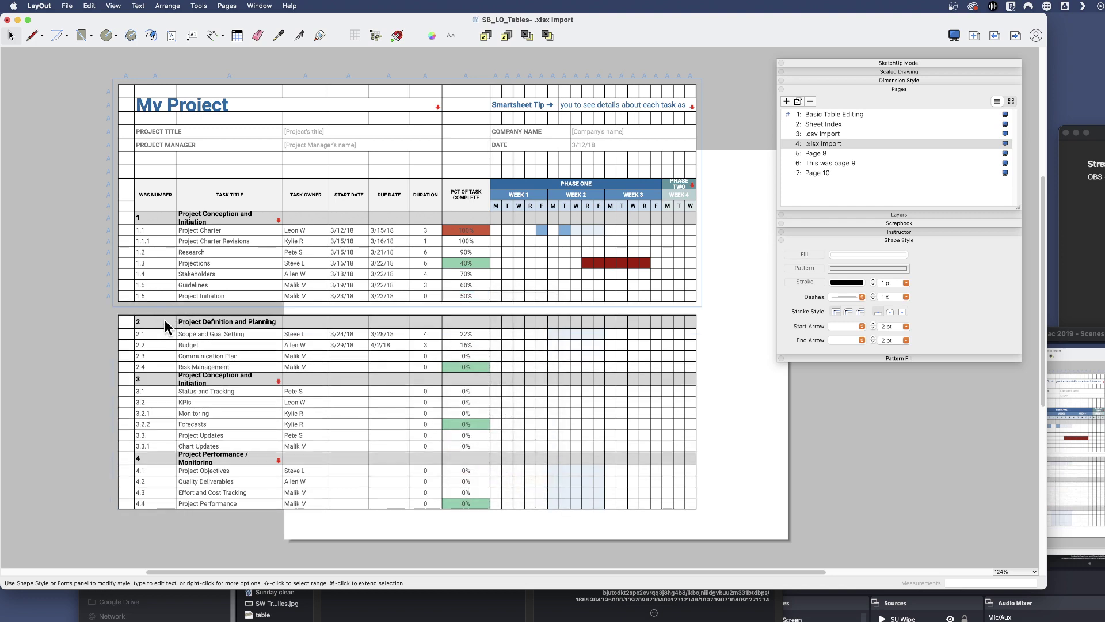
click(153, 323)
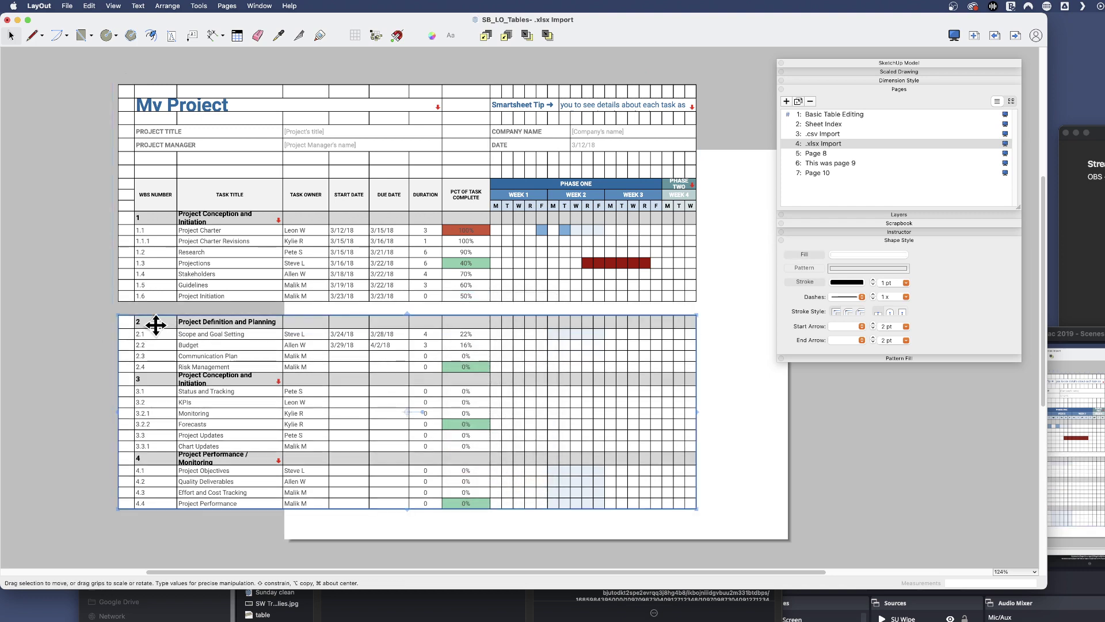
mouse_move(153, 322)
mouse_down()
mouse_move(153, 358)
mouse_move(167, 327)
mouse_up()
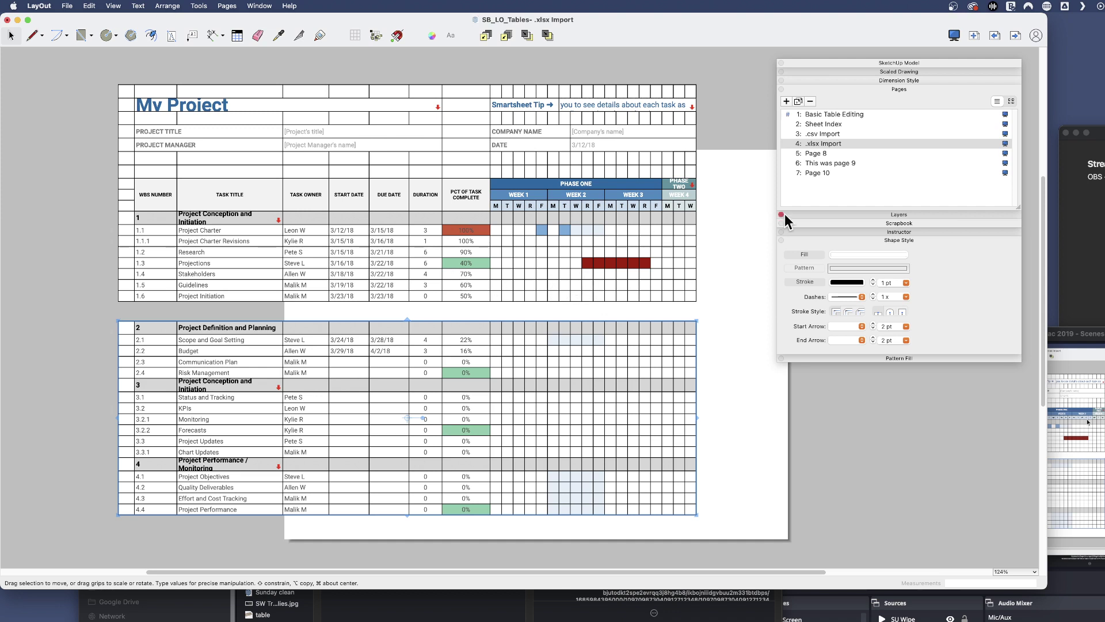
Switch to page 1, Basic Table Editing, in the Pages panel.
click(813, 116)
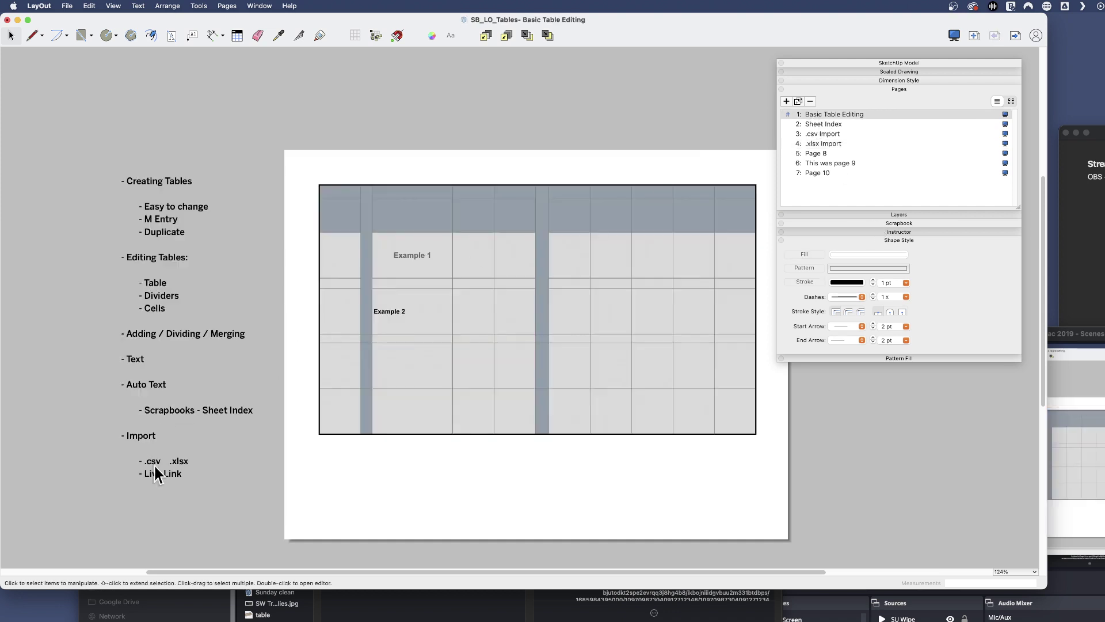